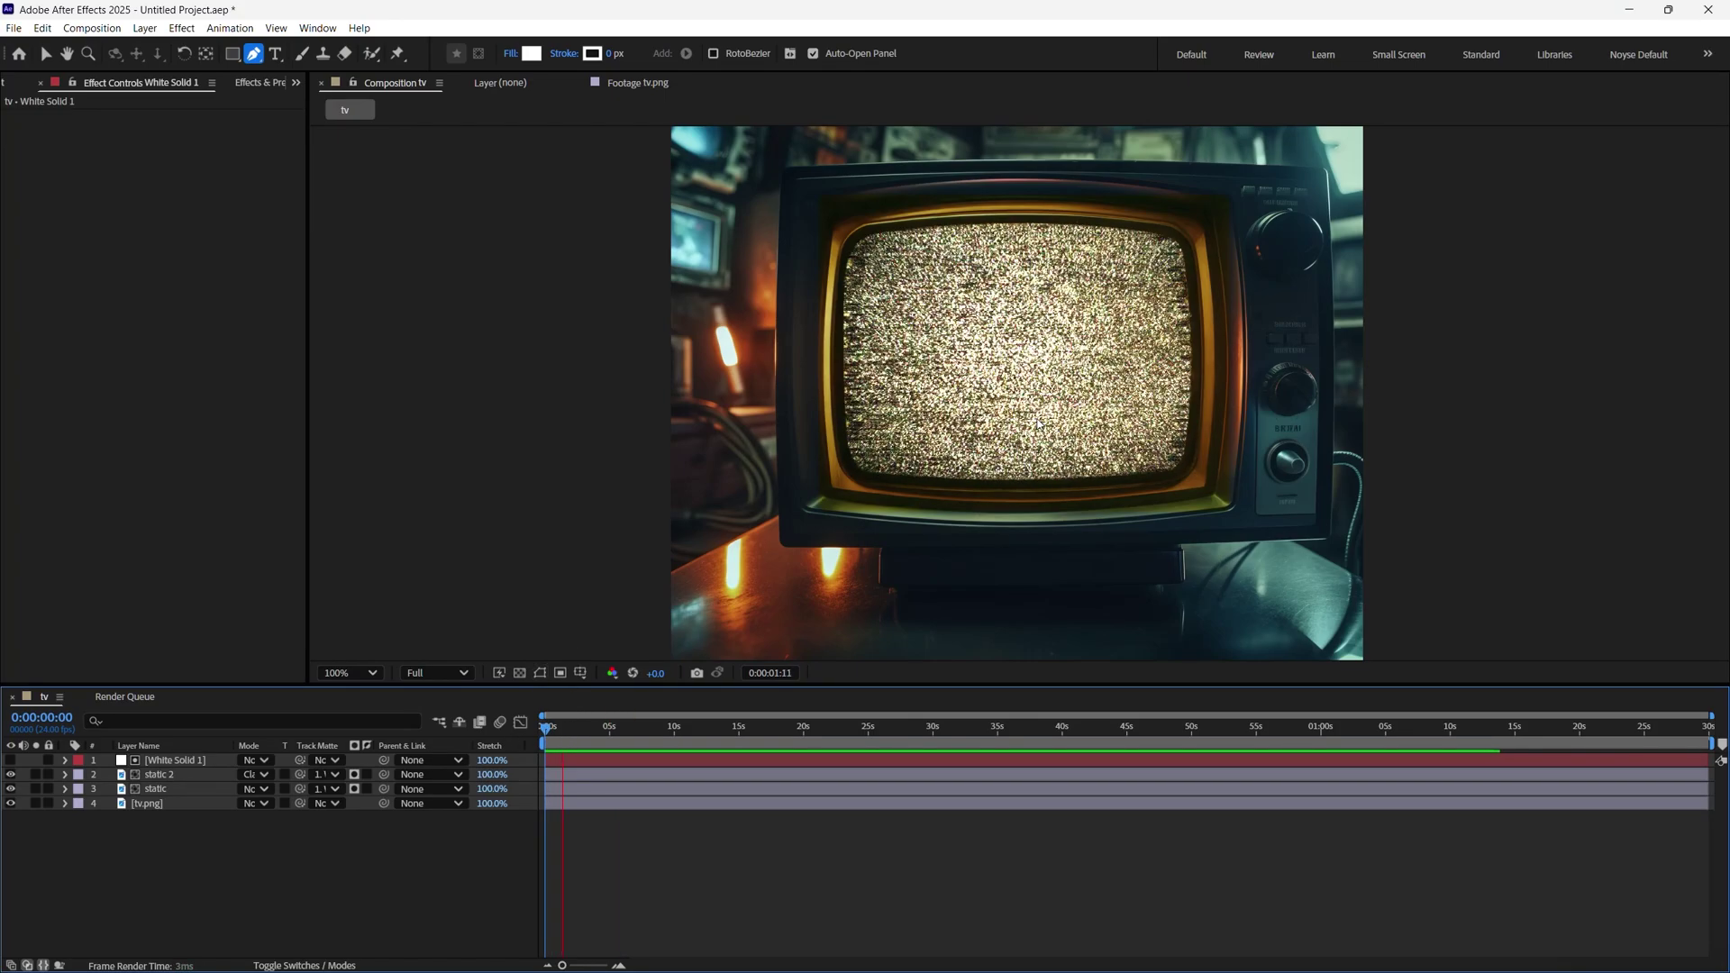
# Stop the preview and turn off visibility of the static and static 2 layers
pyautogui.press('space')
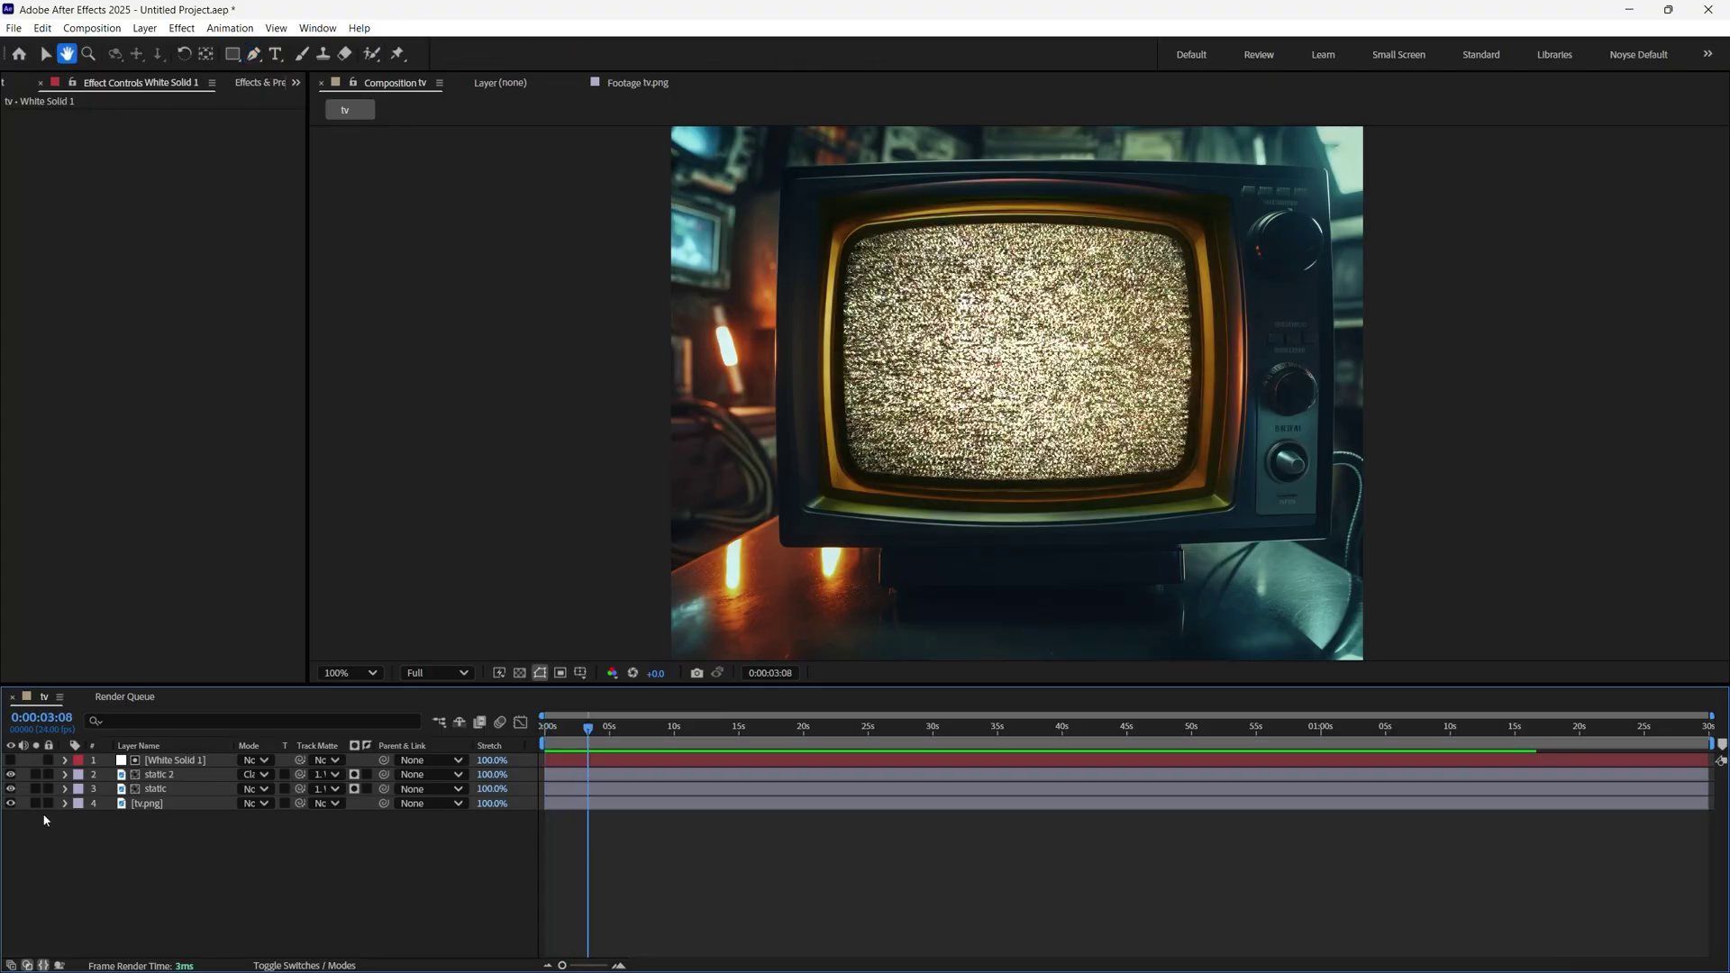
pyautogui.moveTo(11, 774); pyautogui.dragTo(10, 788)
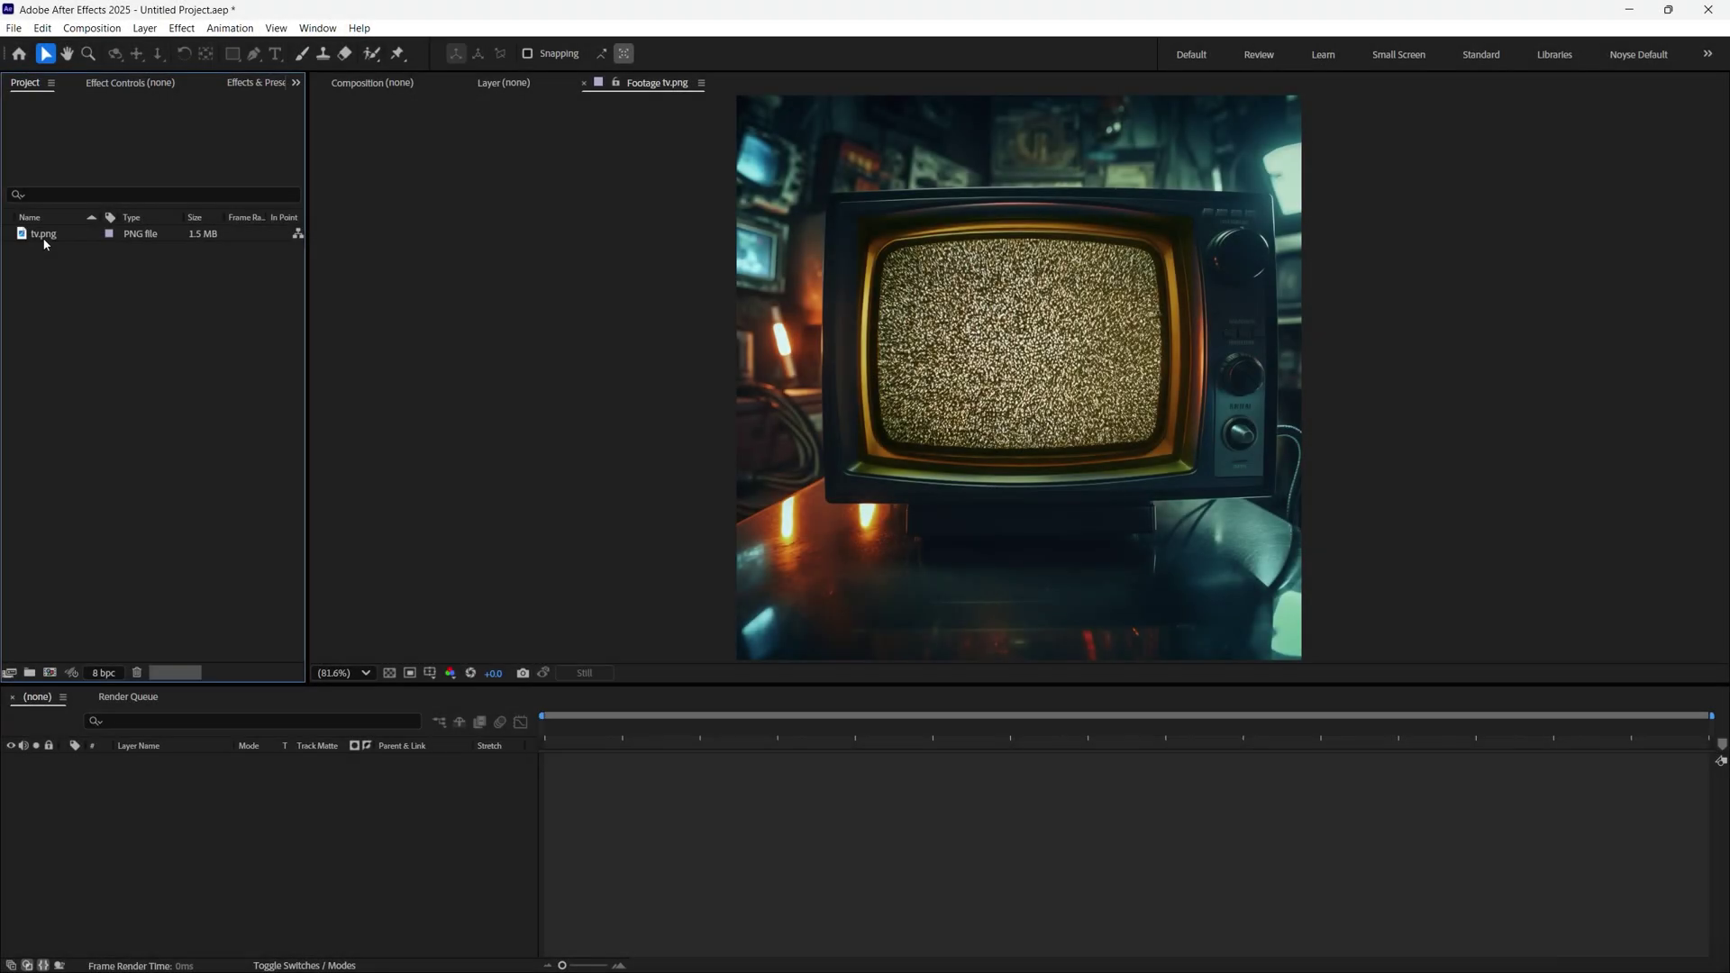
# Create a tv composition from tv.png and duplicate its image layer into two copies
pyautogui.doubleClick(46, 240)
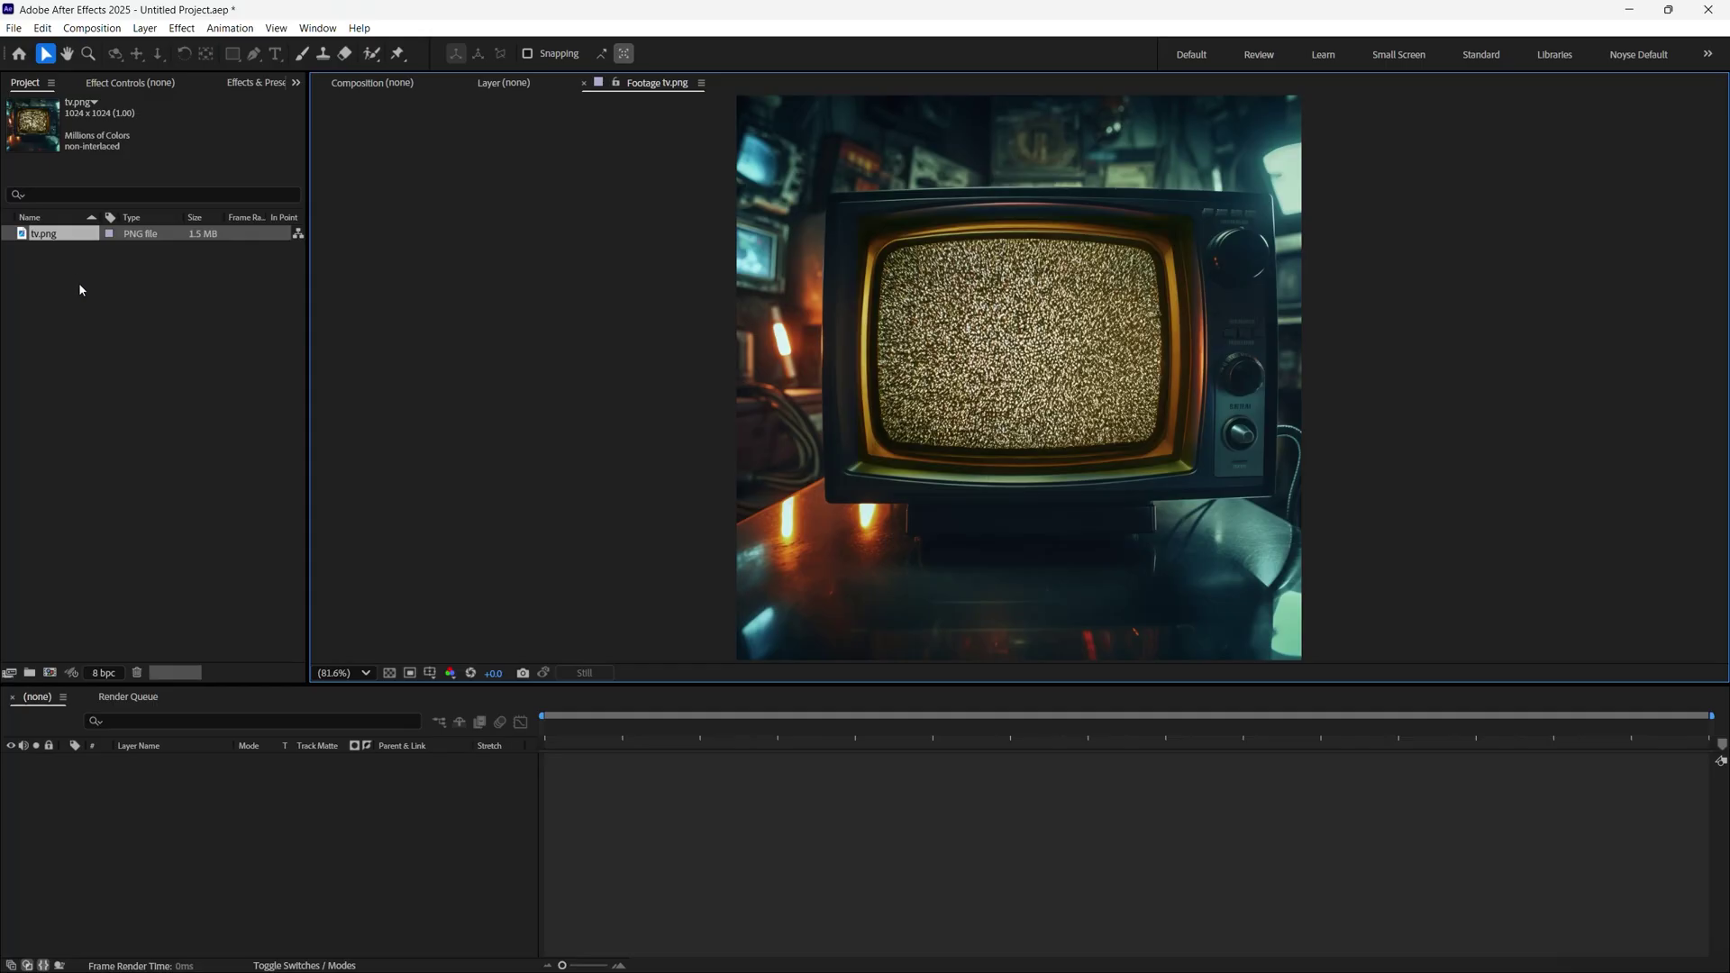
pyautogui.click(57, 240)
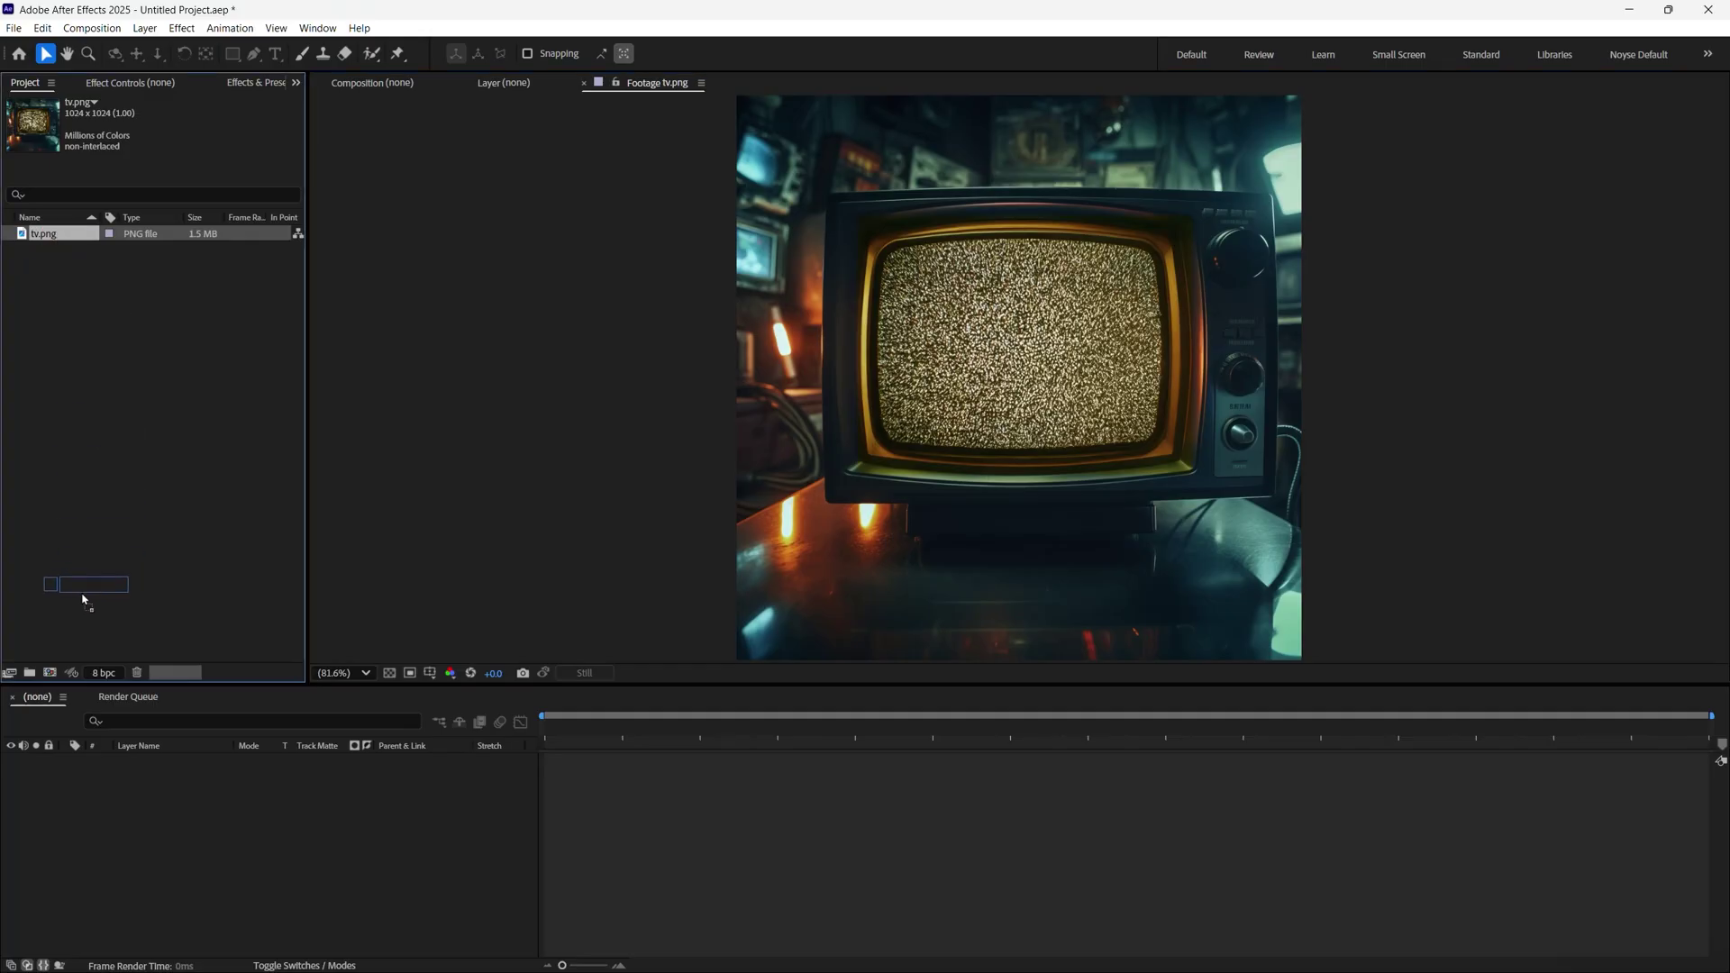
pyautogui.click(50, 673)
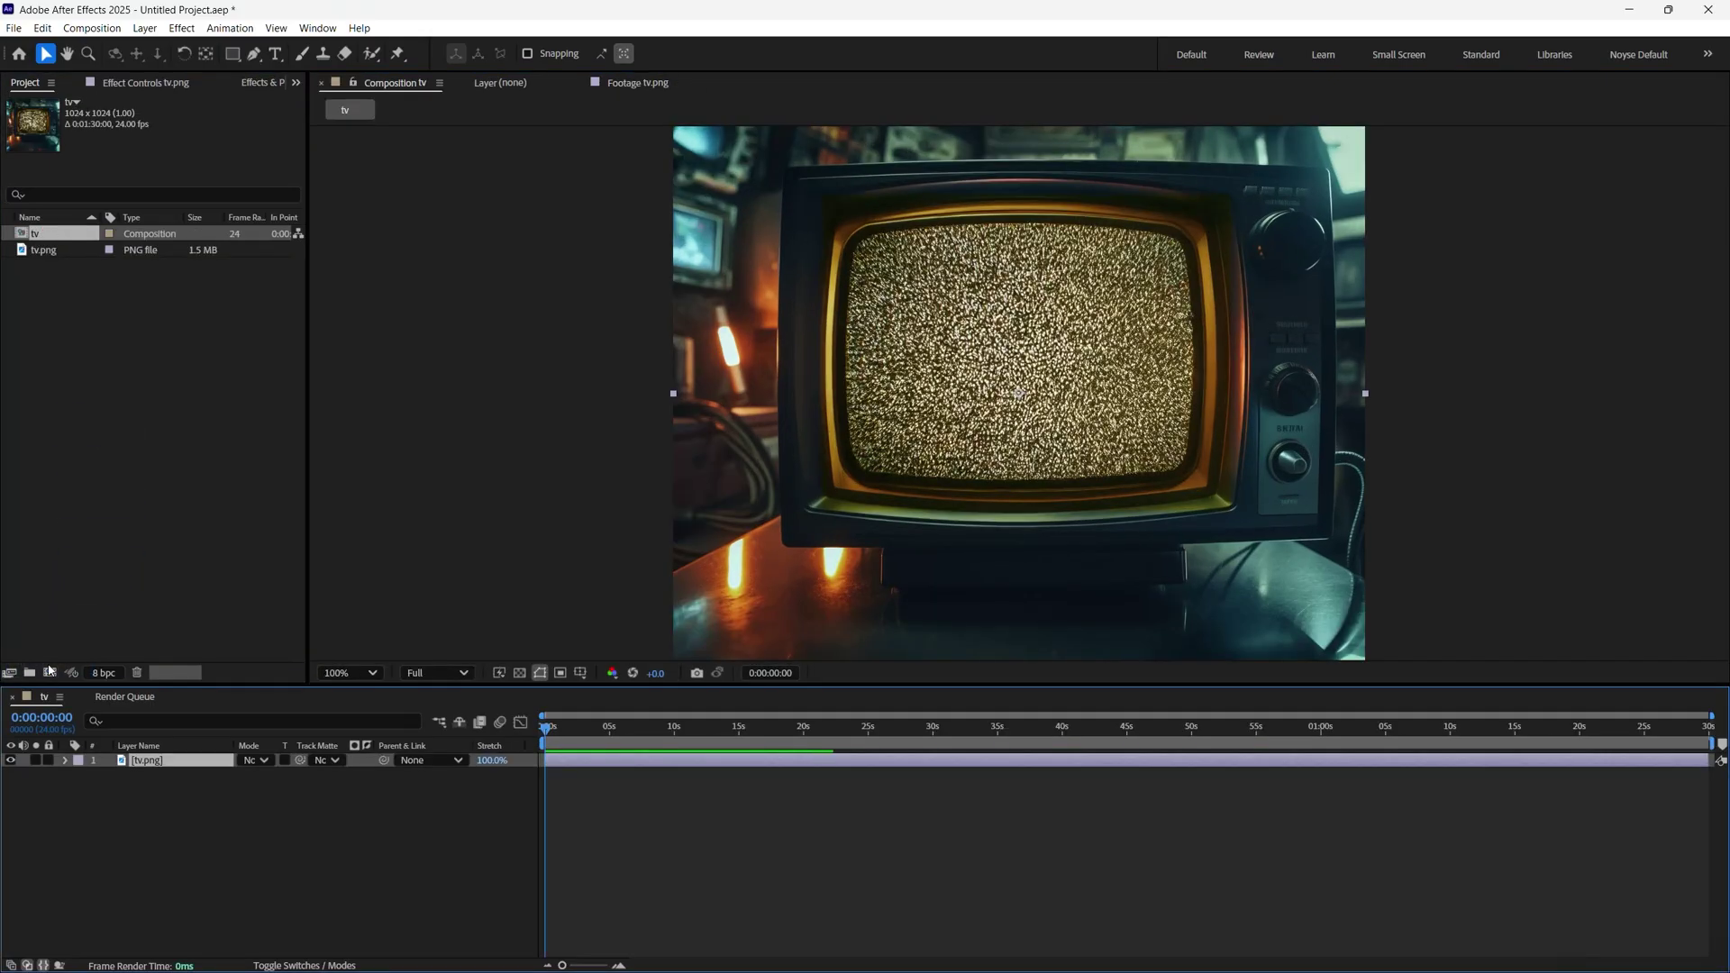
pyautogui.click(178, 769)
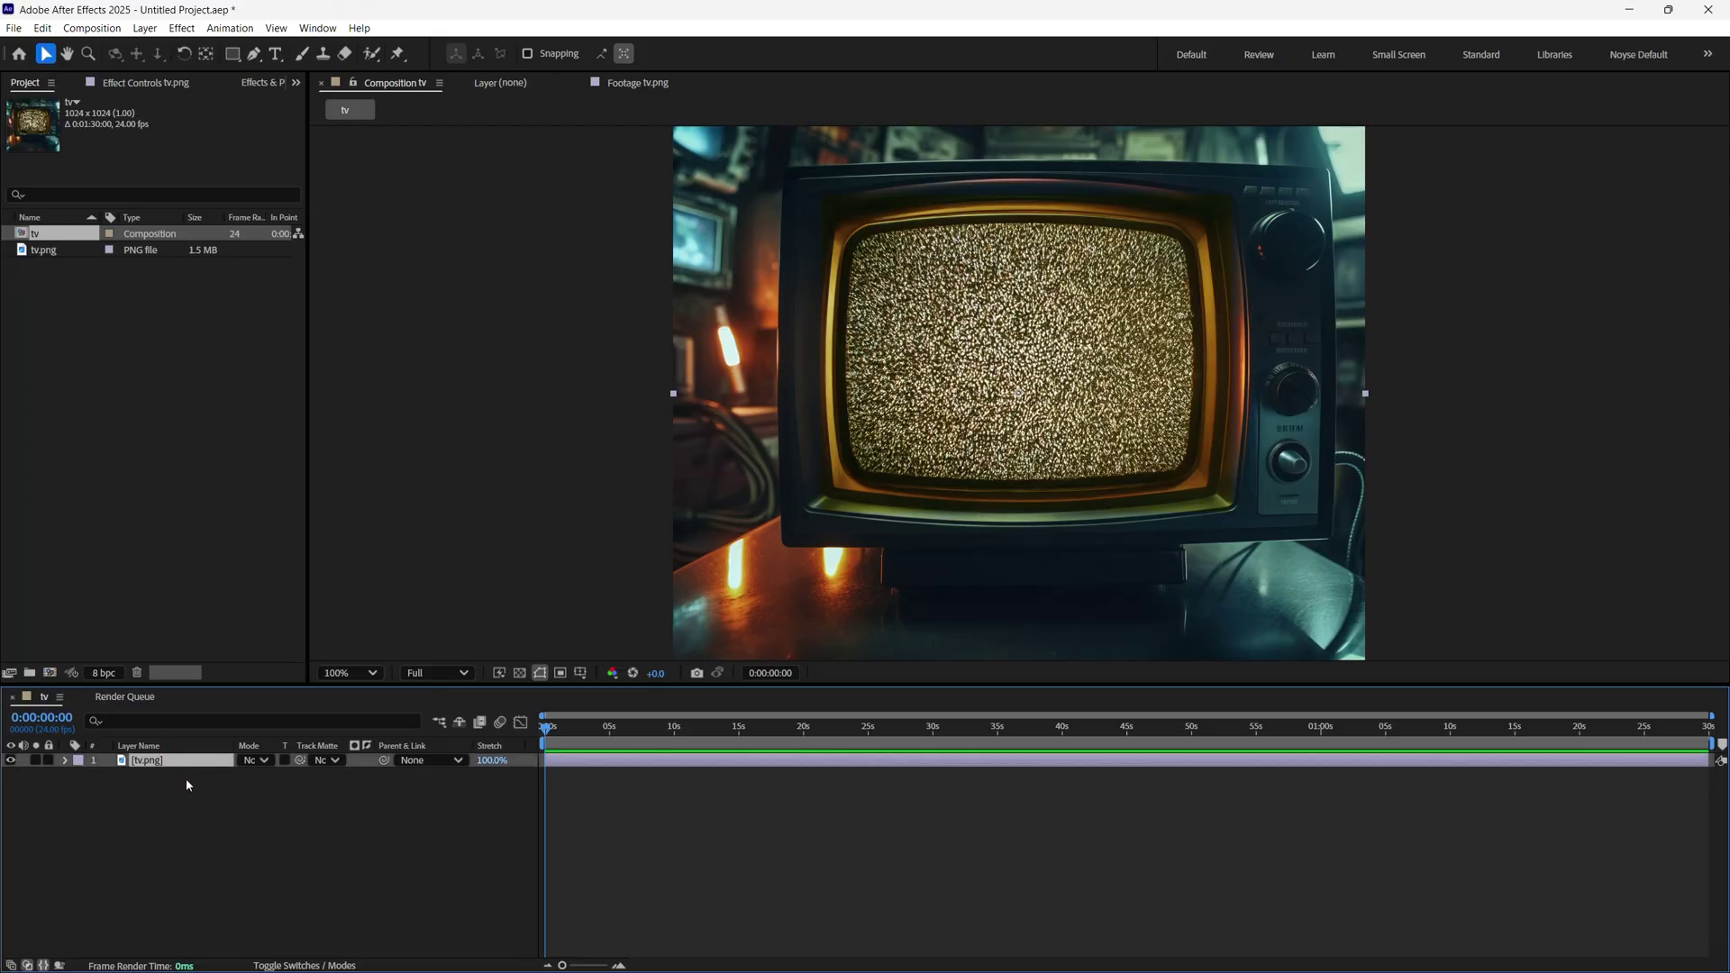
pyautogui.hotkey('ctrl', 'd')
pyautogui.click(295, 82)
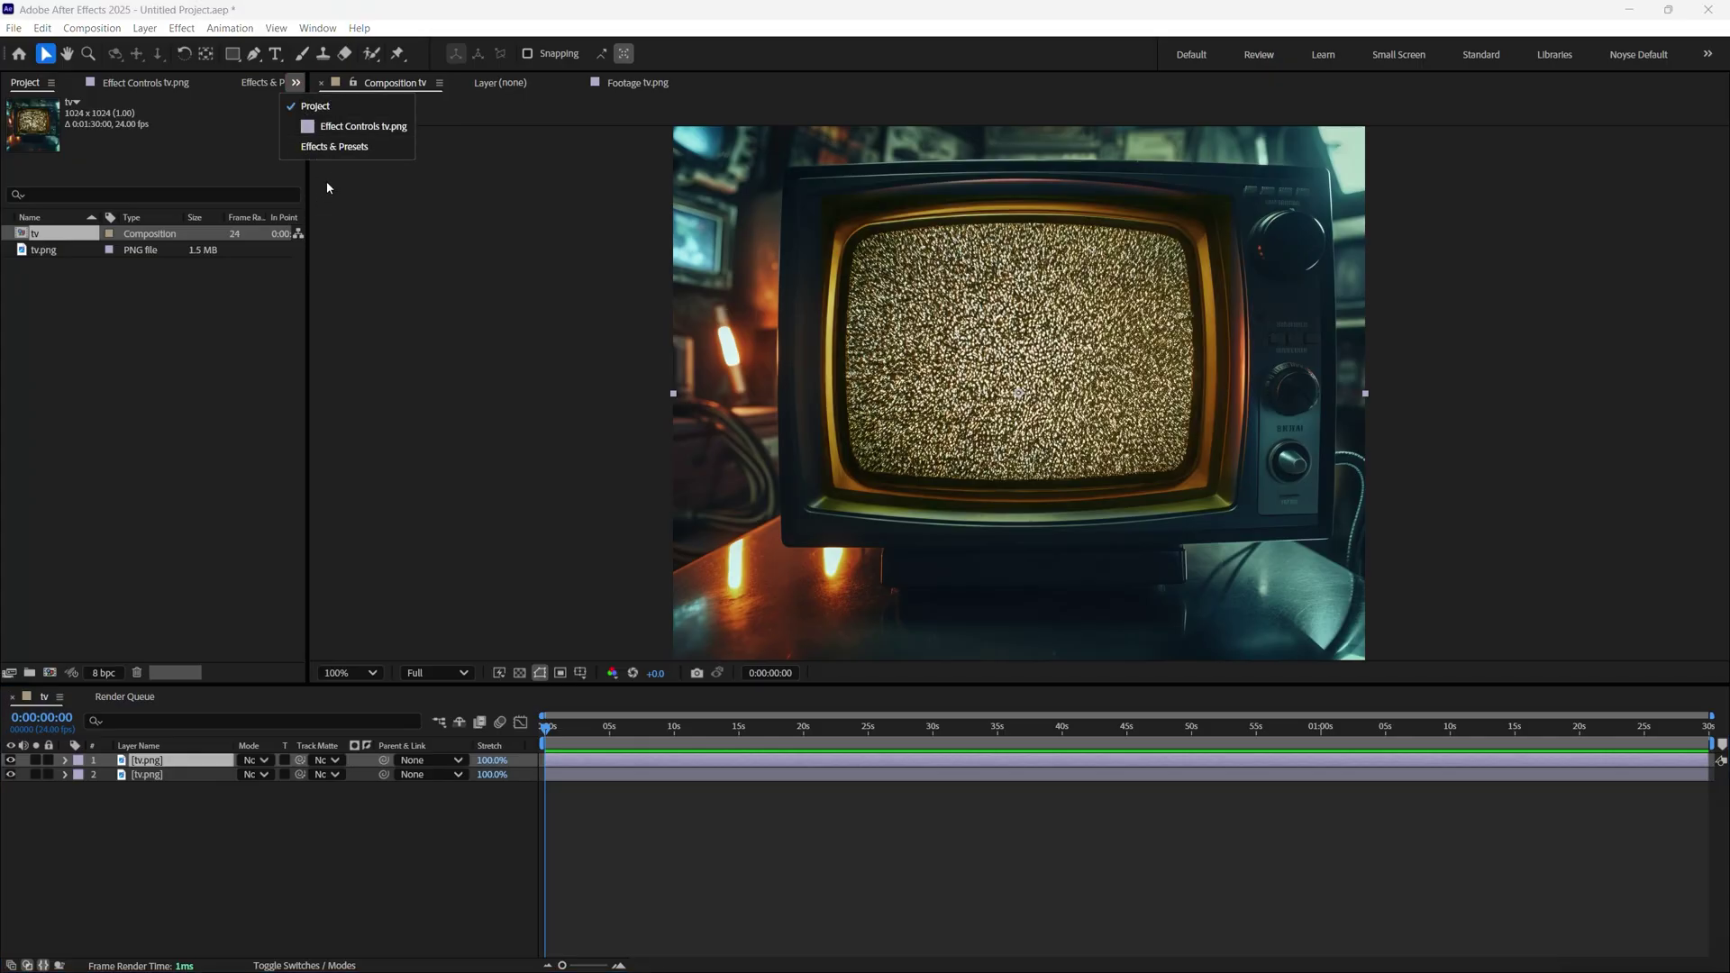
# Search Effects & Presets for 'bad tv' and apply Bad TV 3 - weak to the top layer
pyautogui.click(329, 147)
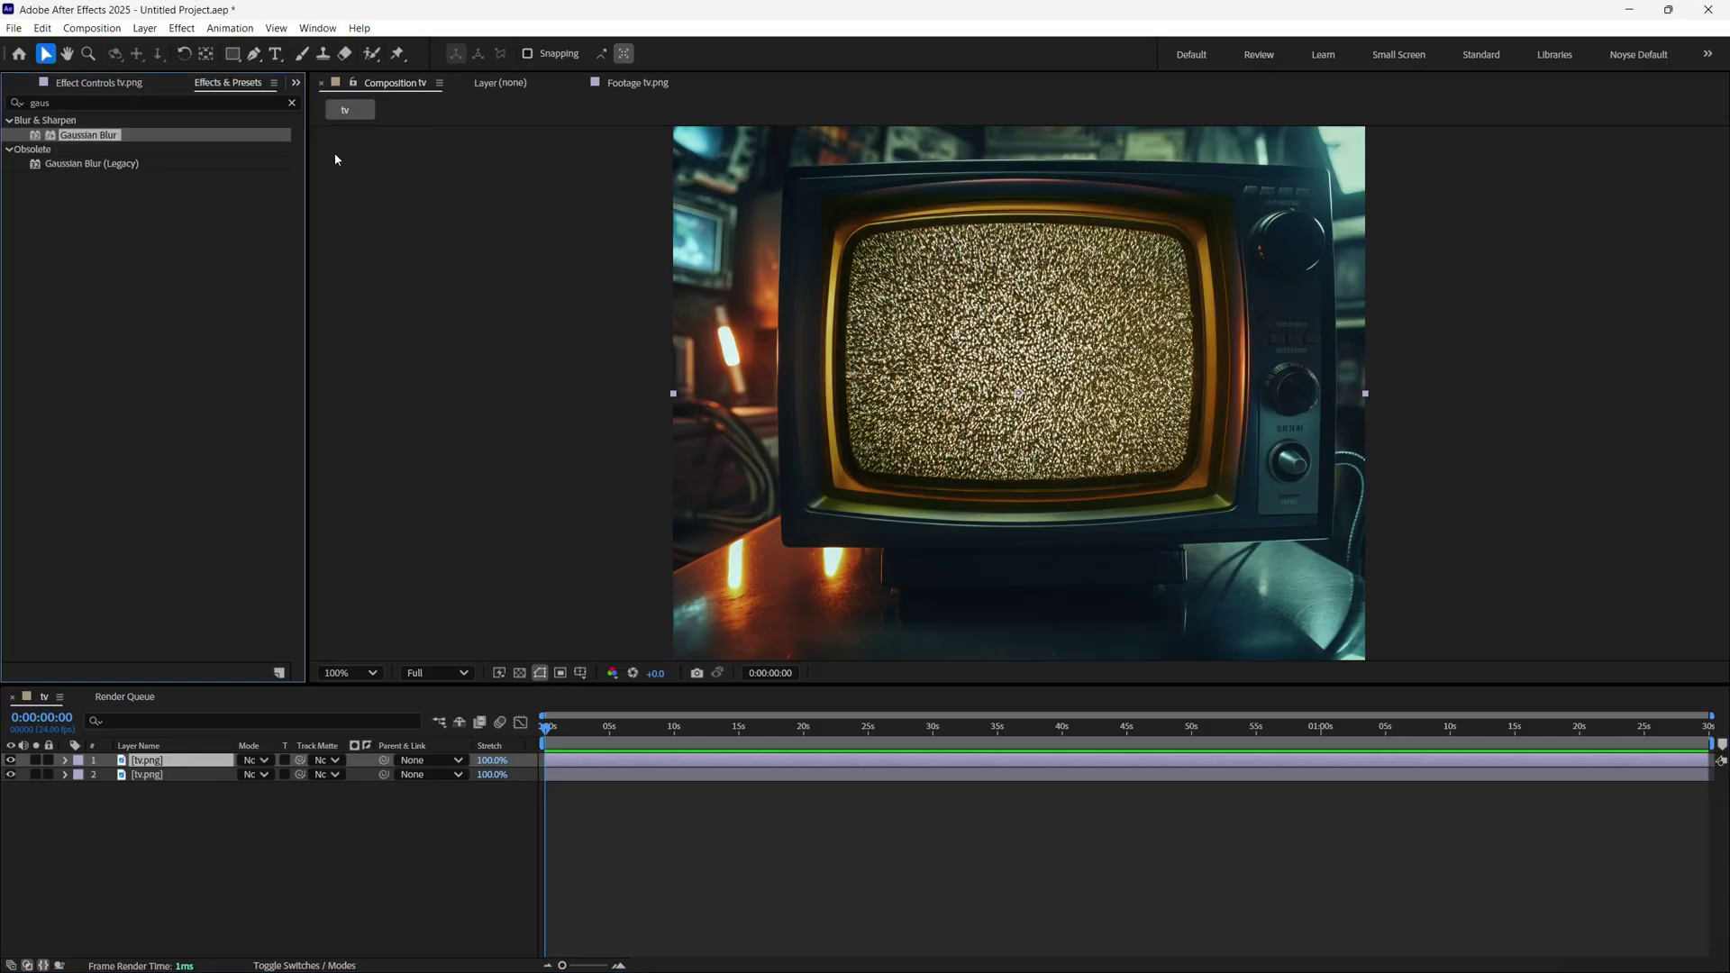
pyautogui.click(325, 28)
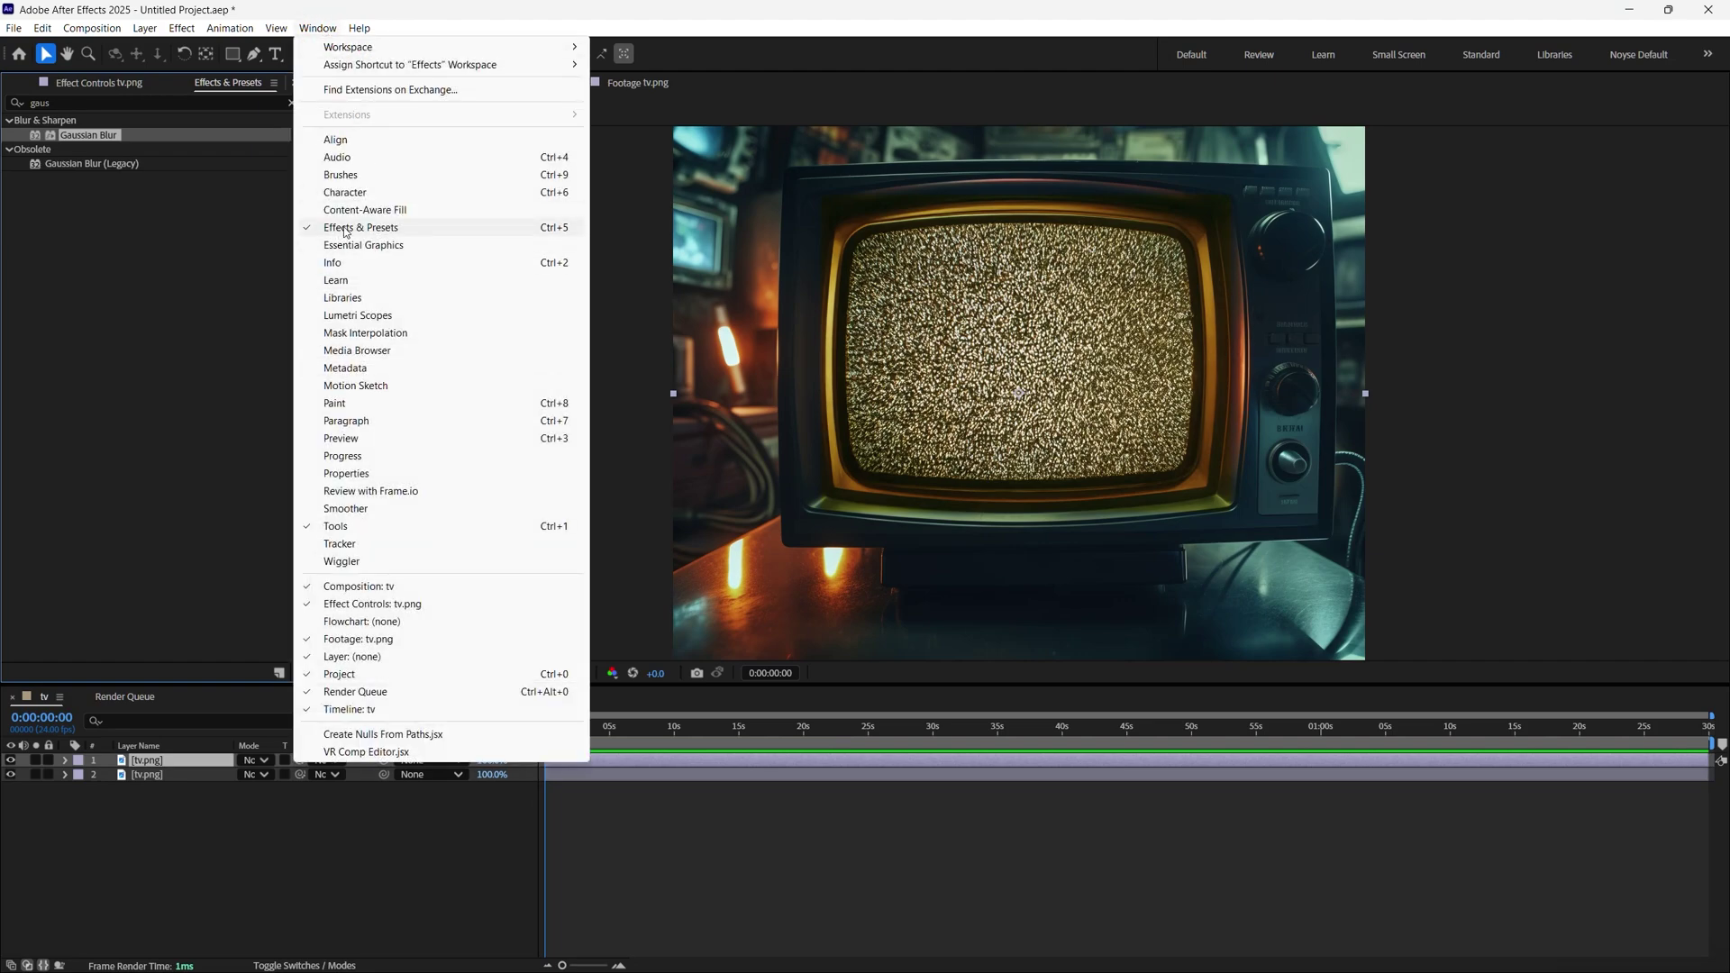
pyautogui.click(344, 228)
pyautogui.write('bad tv')
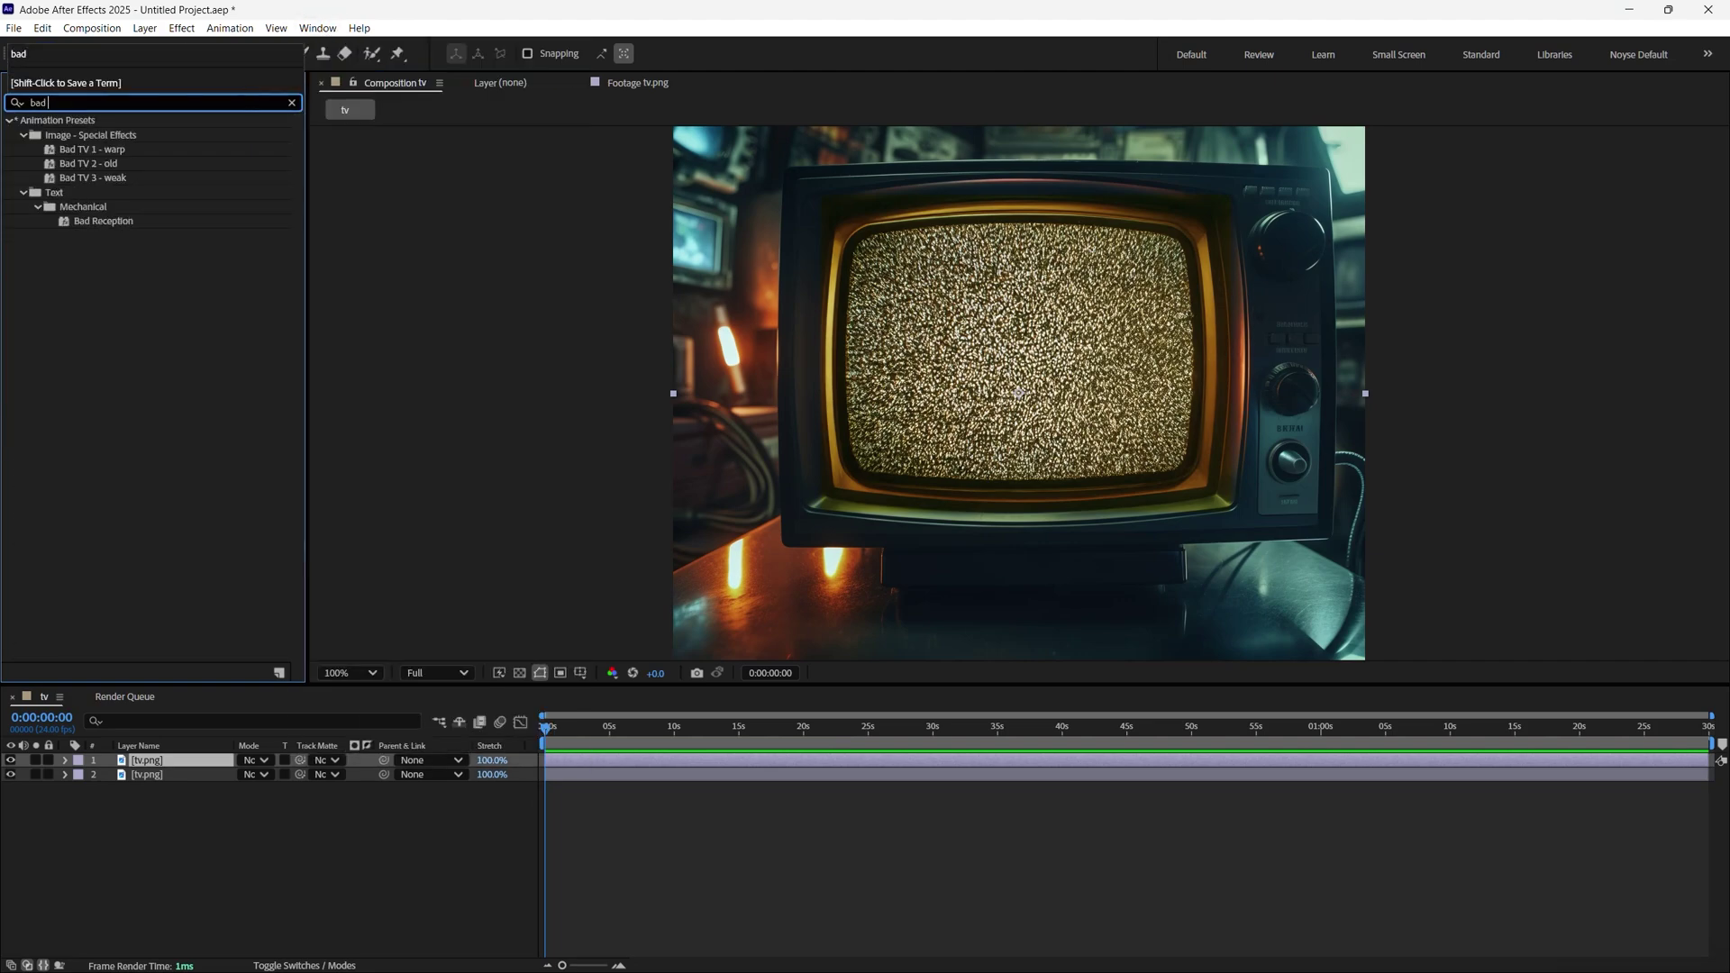
pyautogui.click(155, 257)
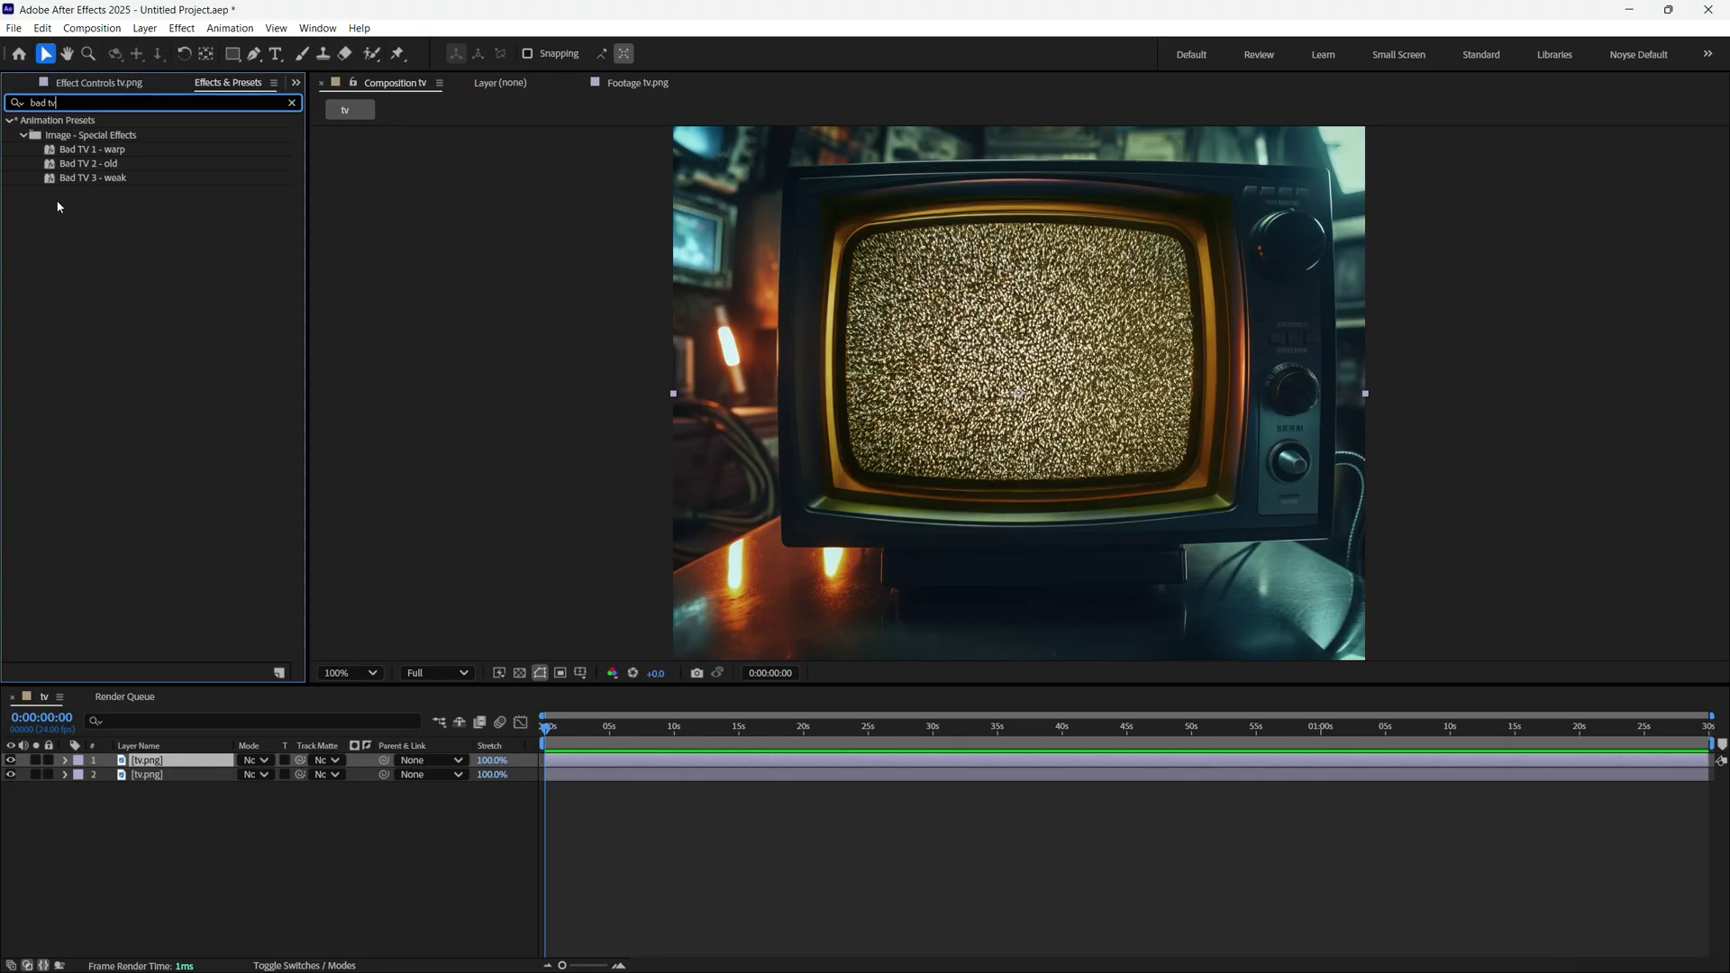
pyautogui.doubleClick(53, 179)
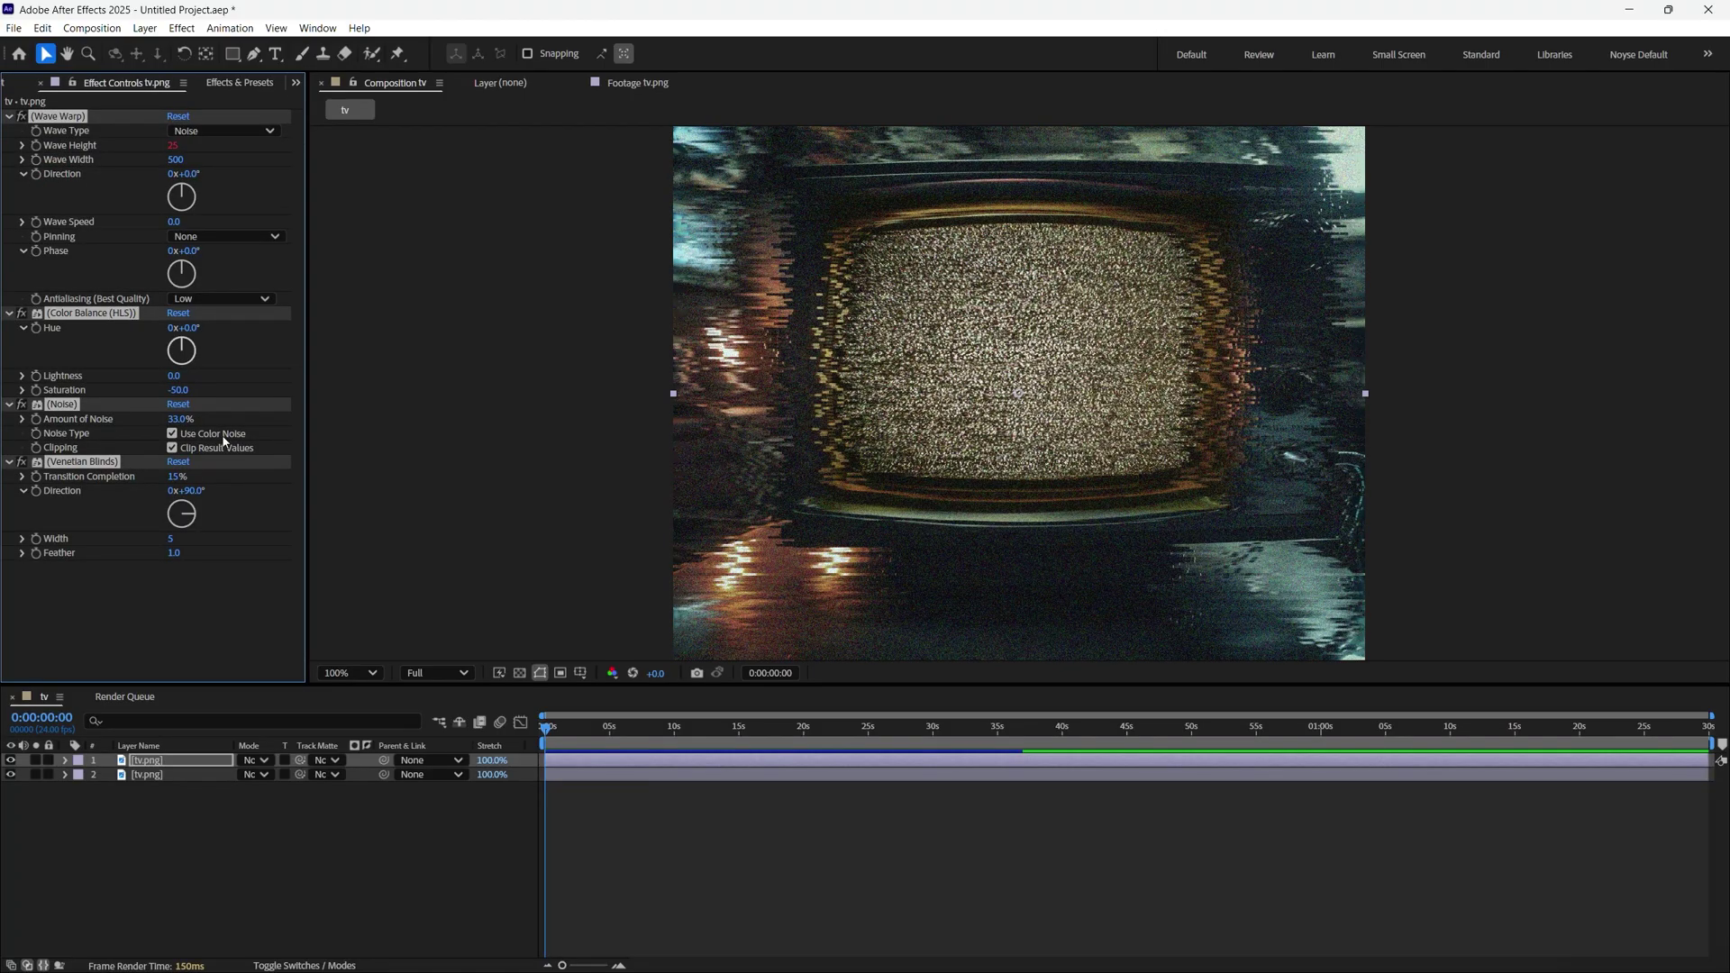
# Rename the top layer to 'static'
pyautogui.click(175, 768)
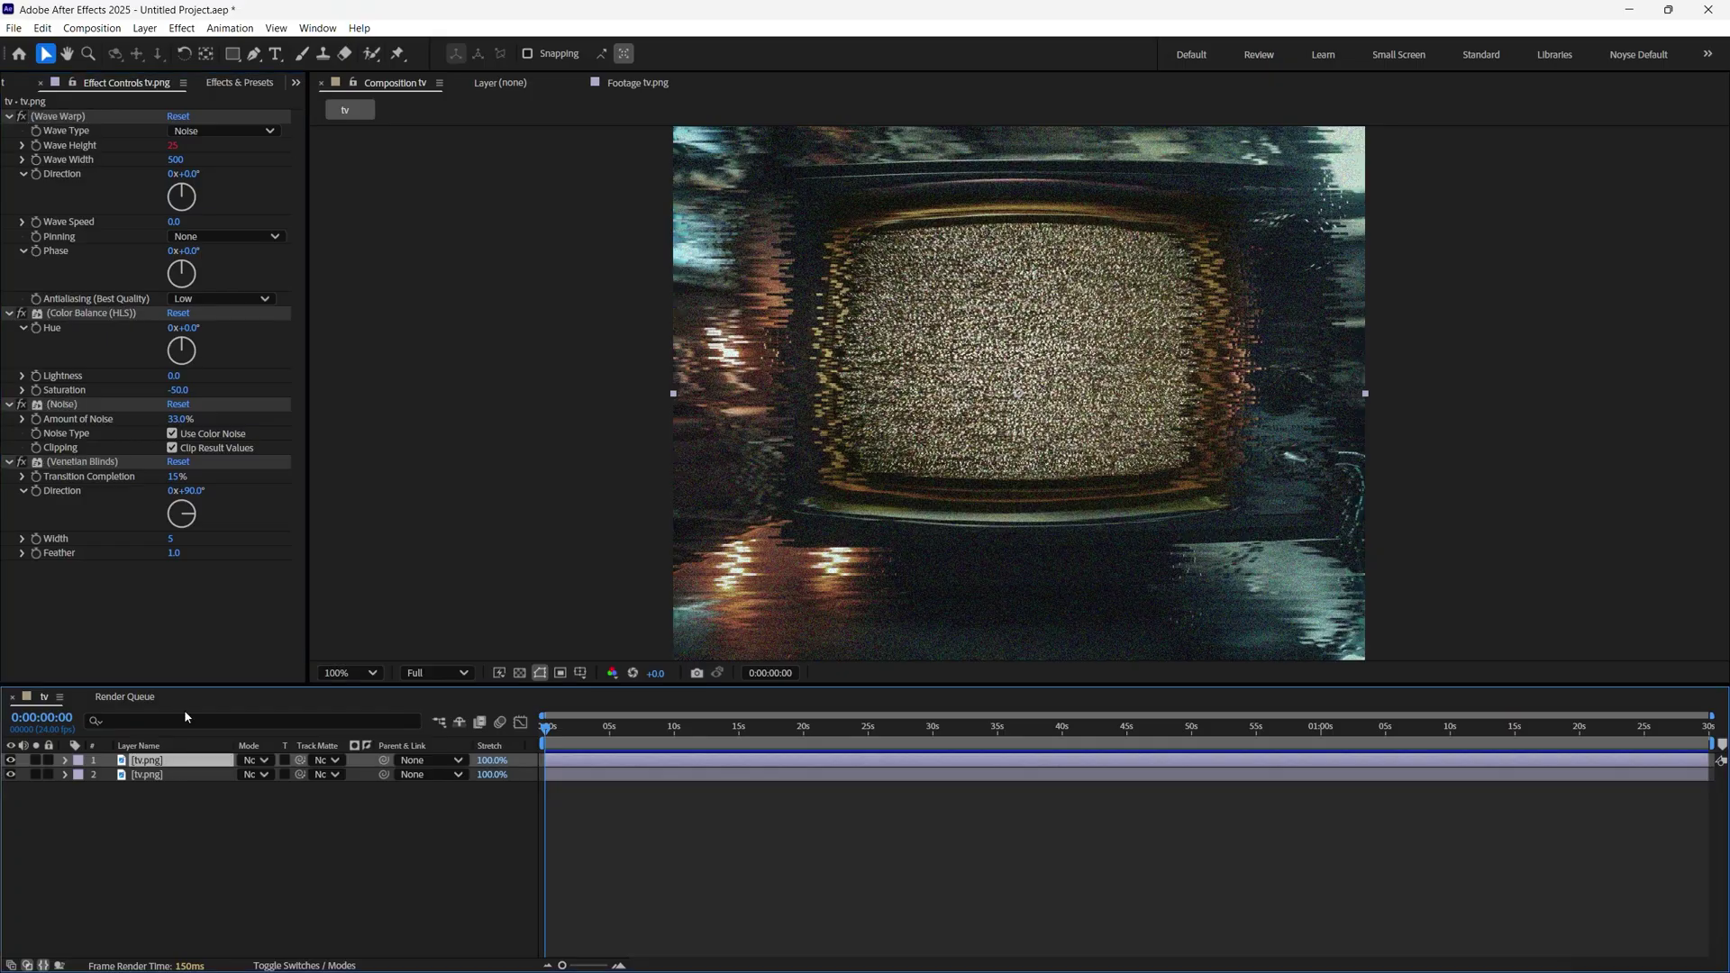
pyautogui.press('Return')
pyautogui.write('static')
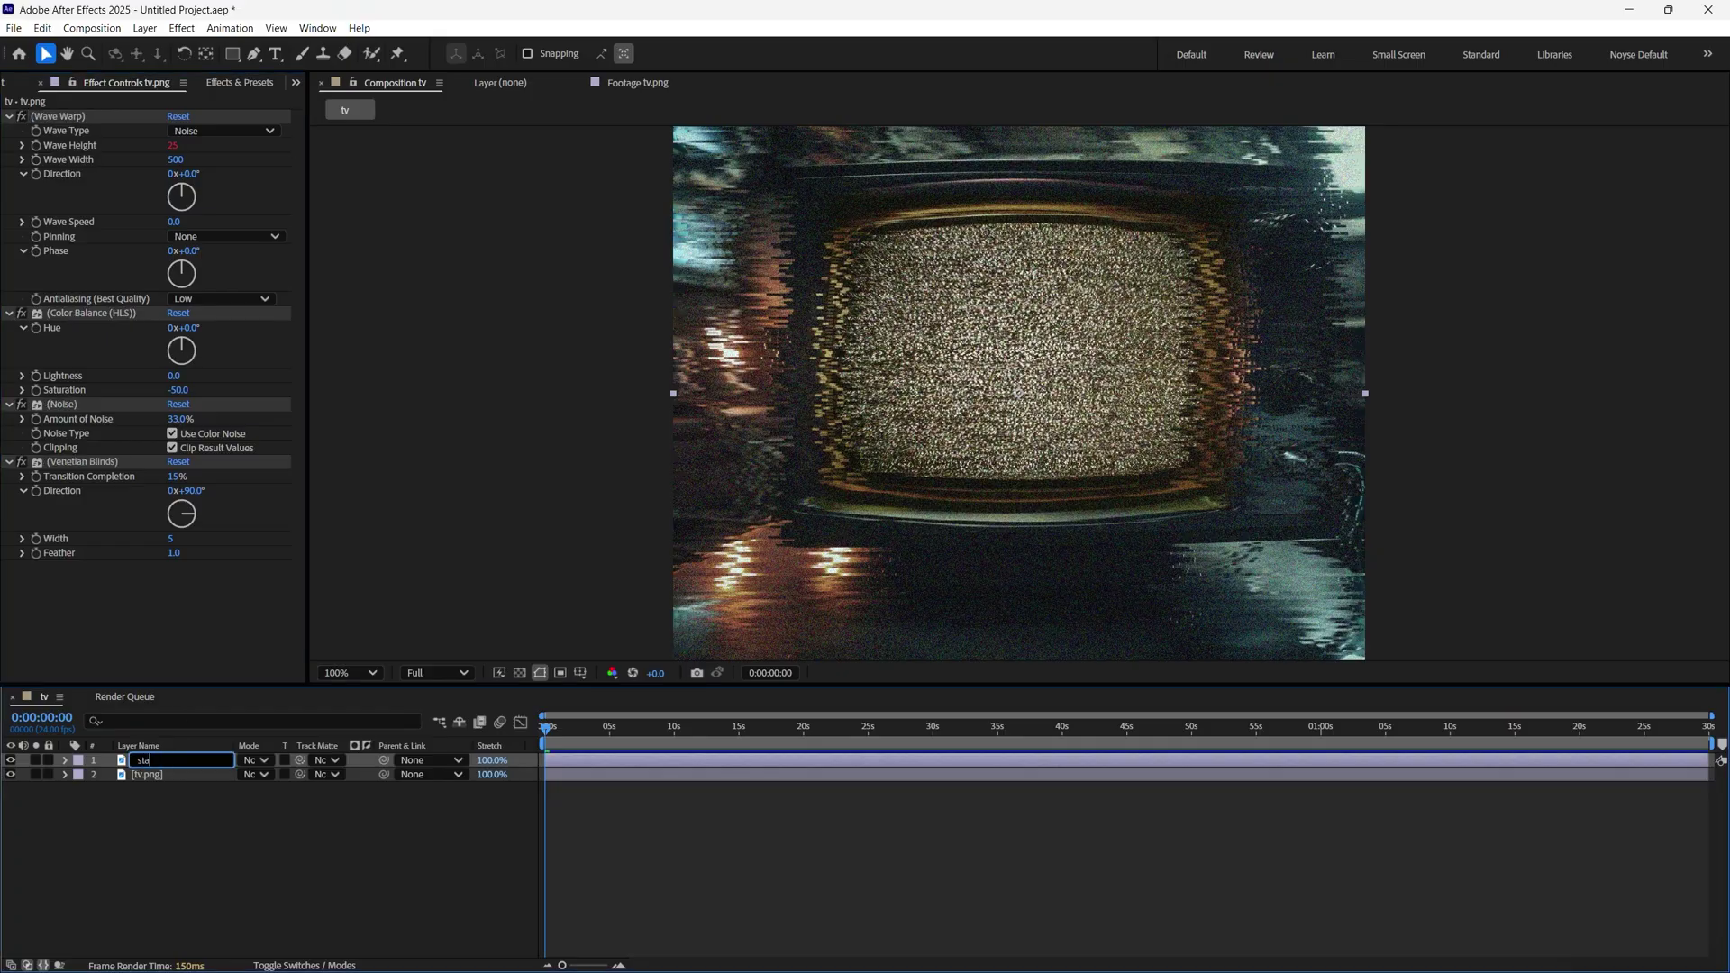
pyautogui.press('Return')
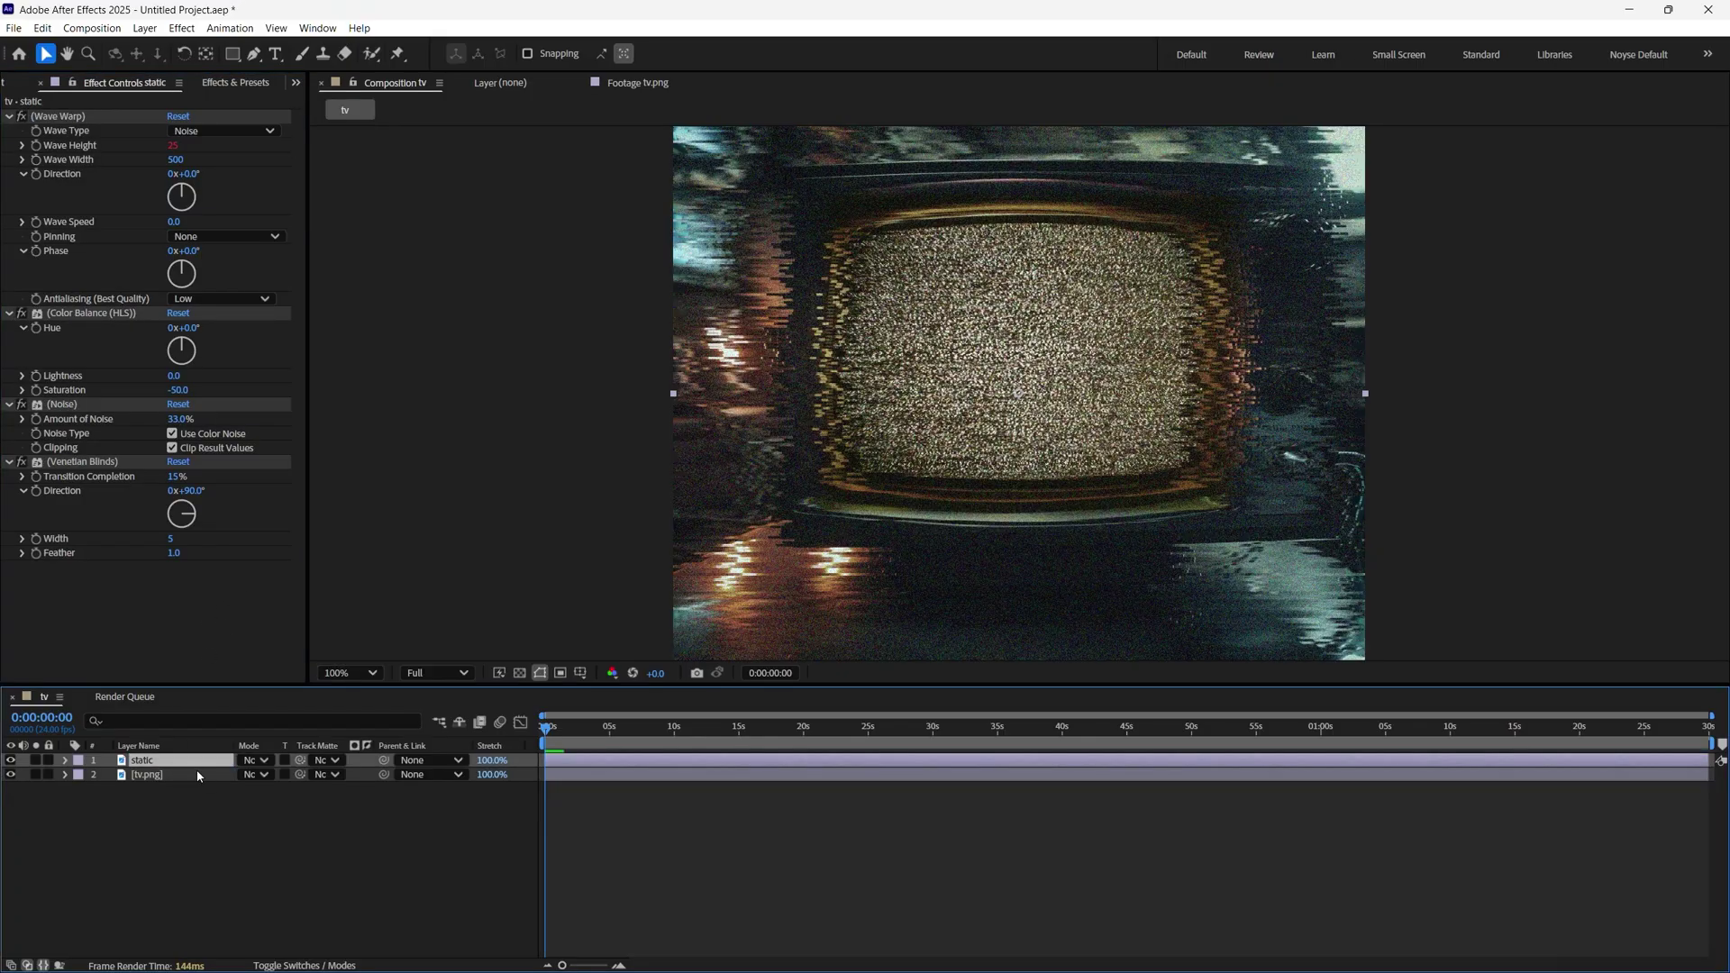
# Set the Wave Warp Wave Speed to 50 and preview the animated distortion
pyautogui.click(175, 221)
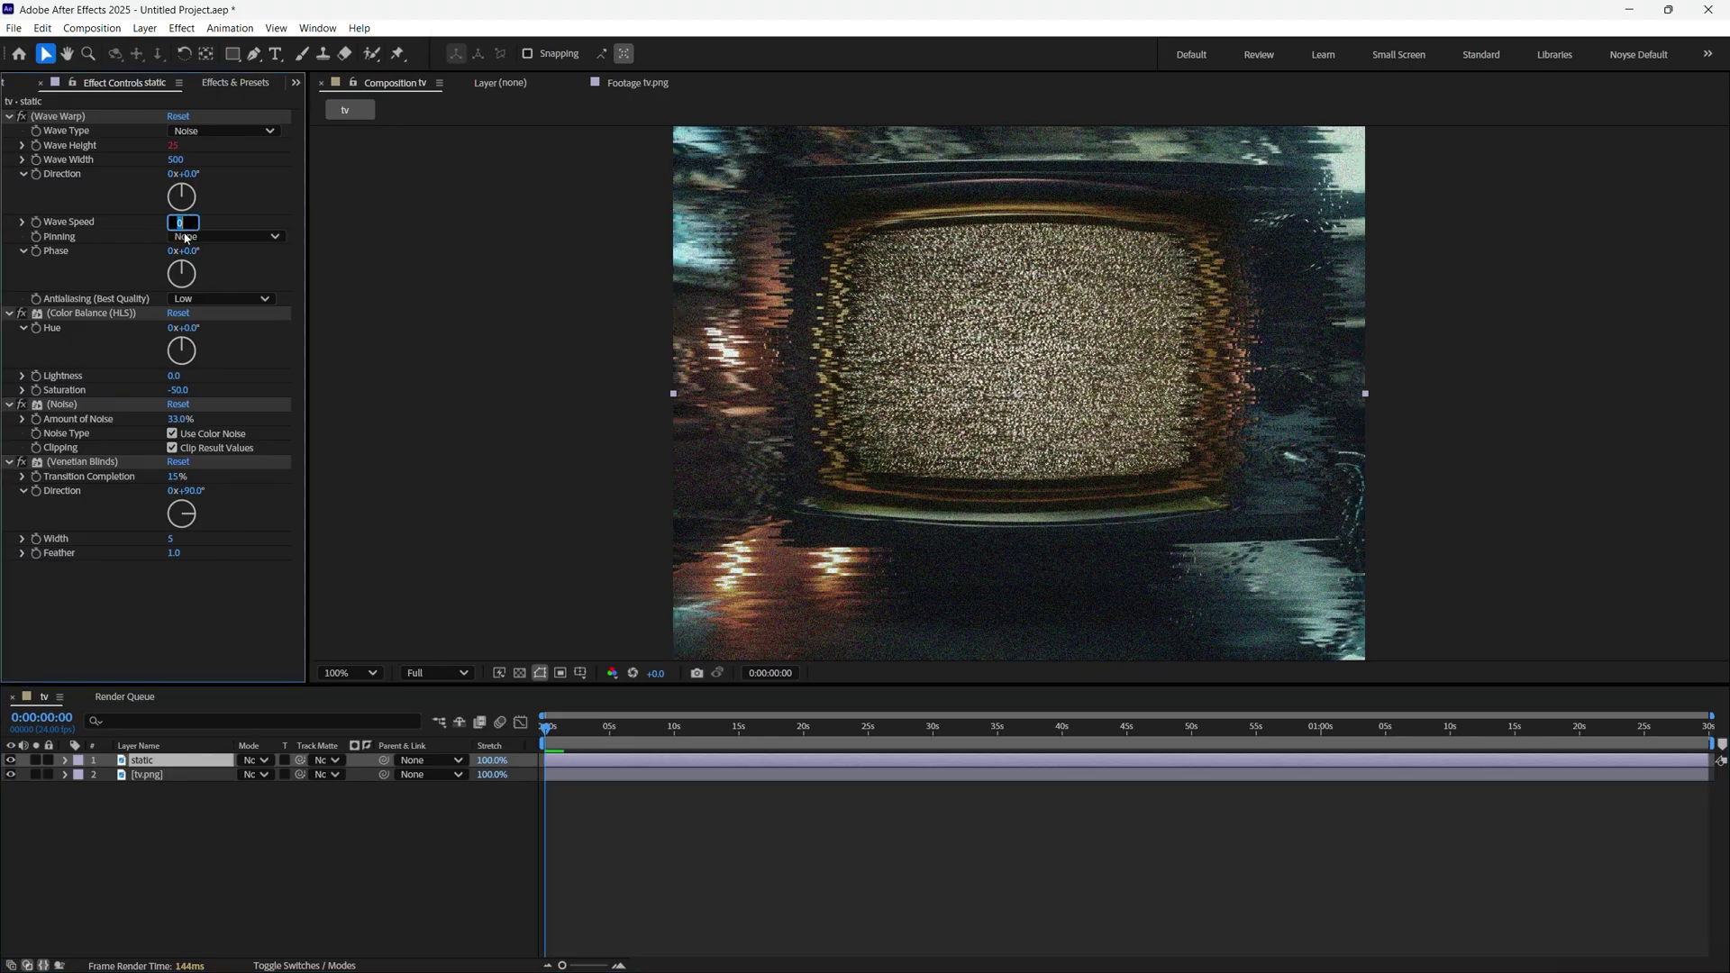
pyautogui.click(618, 857)
pyautogui.press('space')
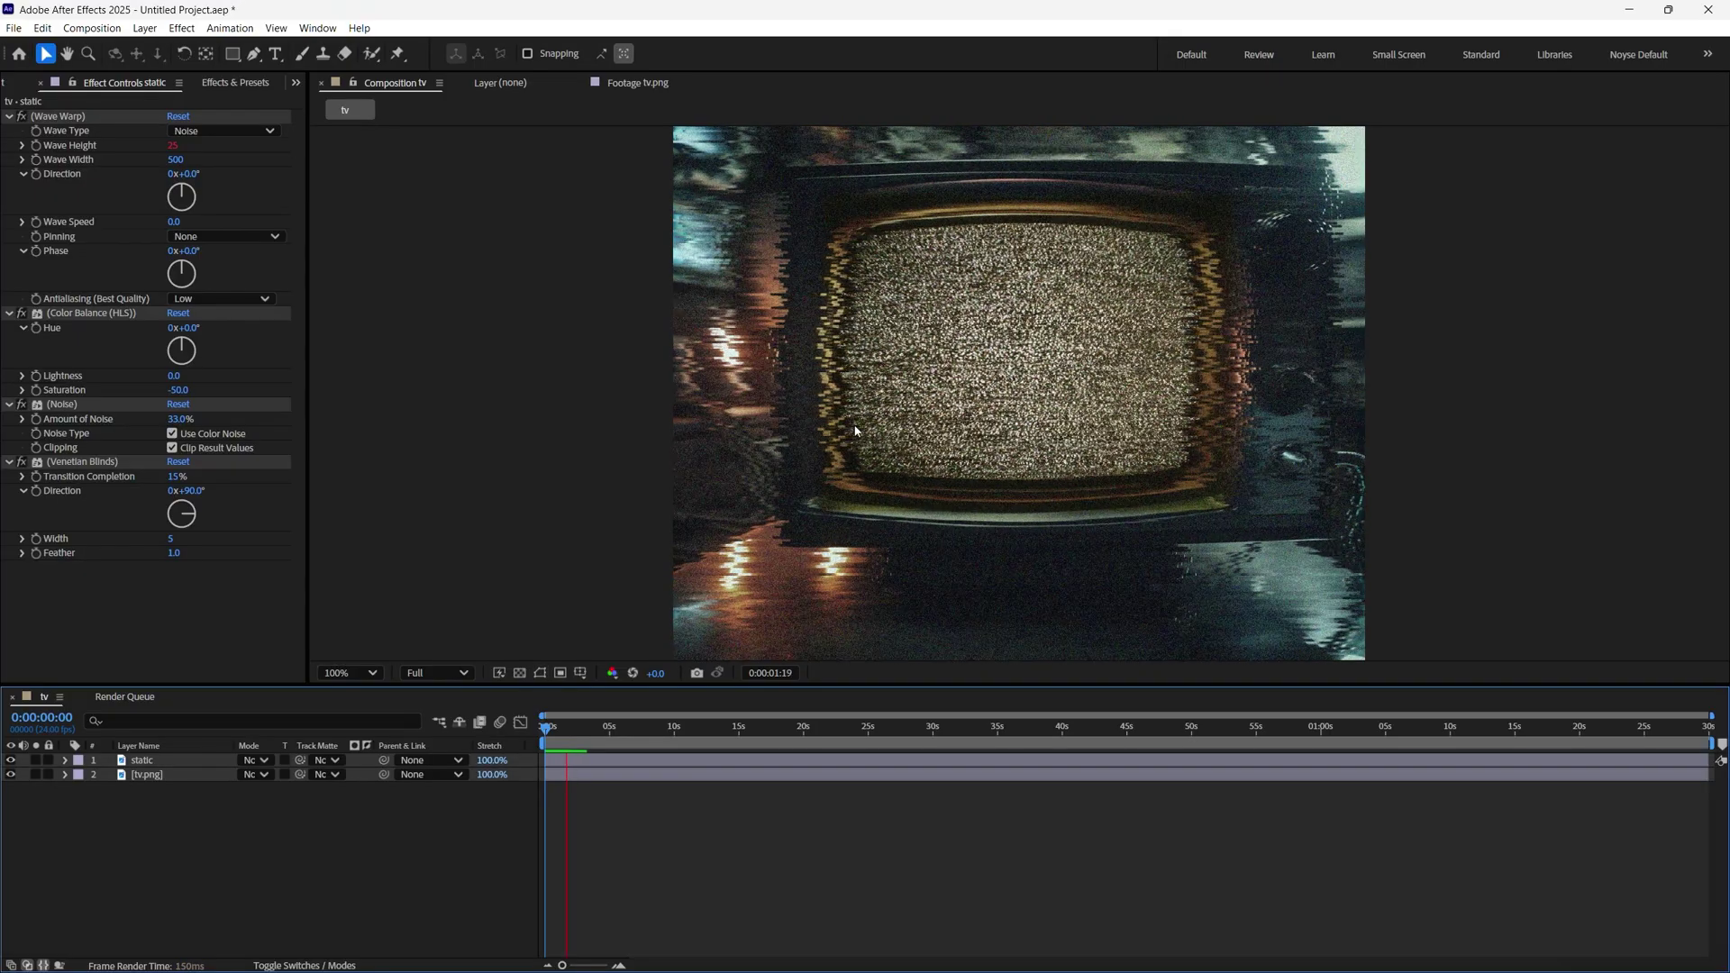
pyautogui.click(599, 734)
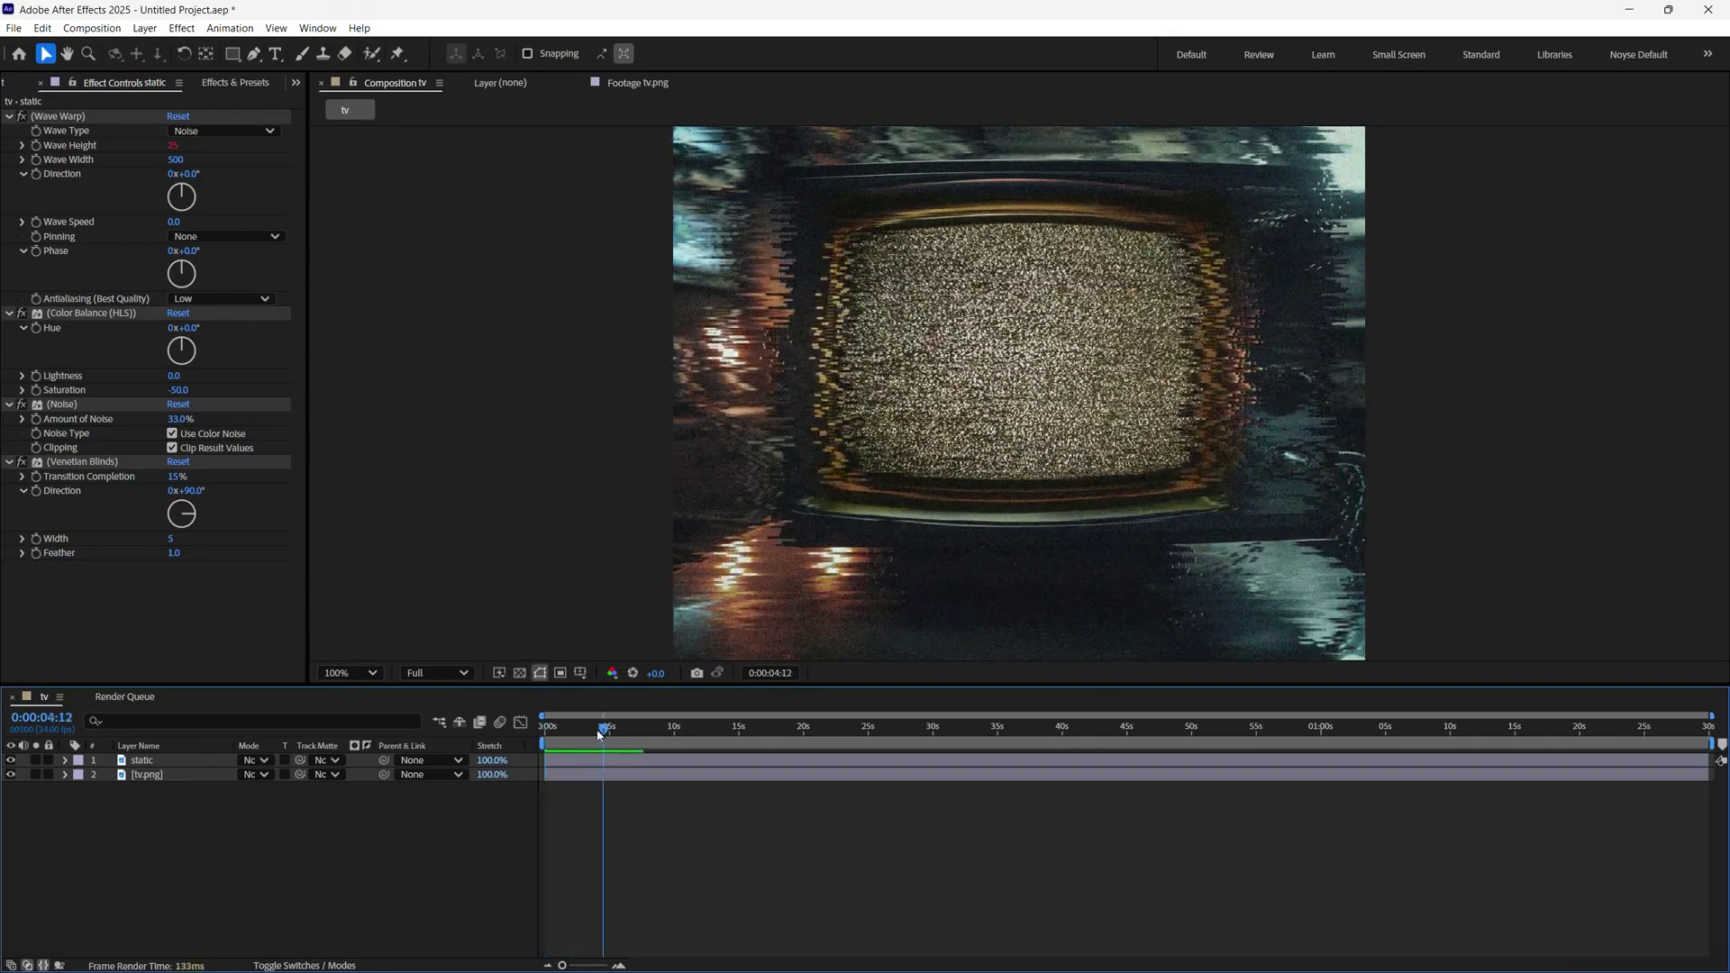
pyautogui.moveTo(605, 732); pyautogui.dragTo(532, 735)
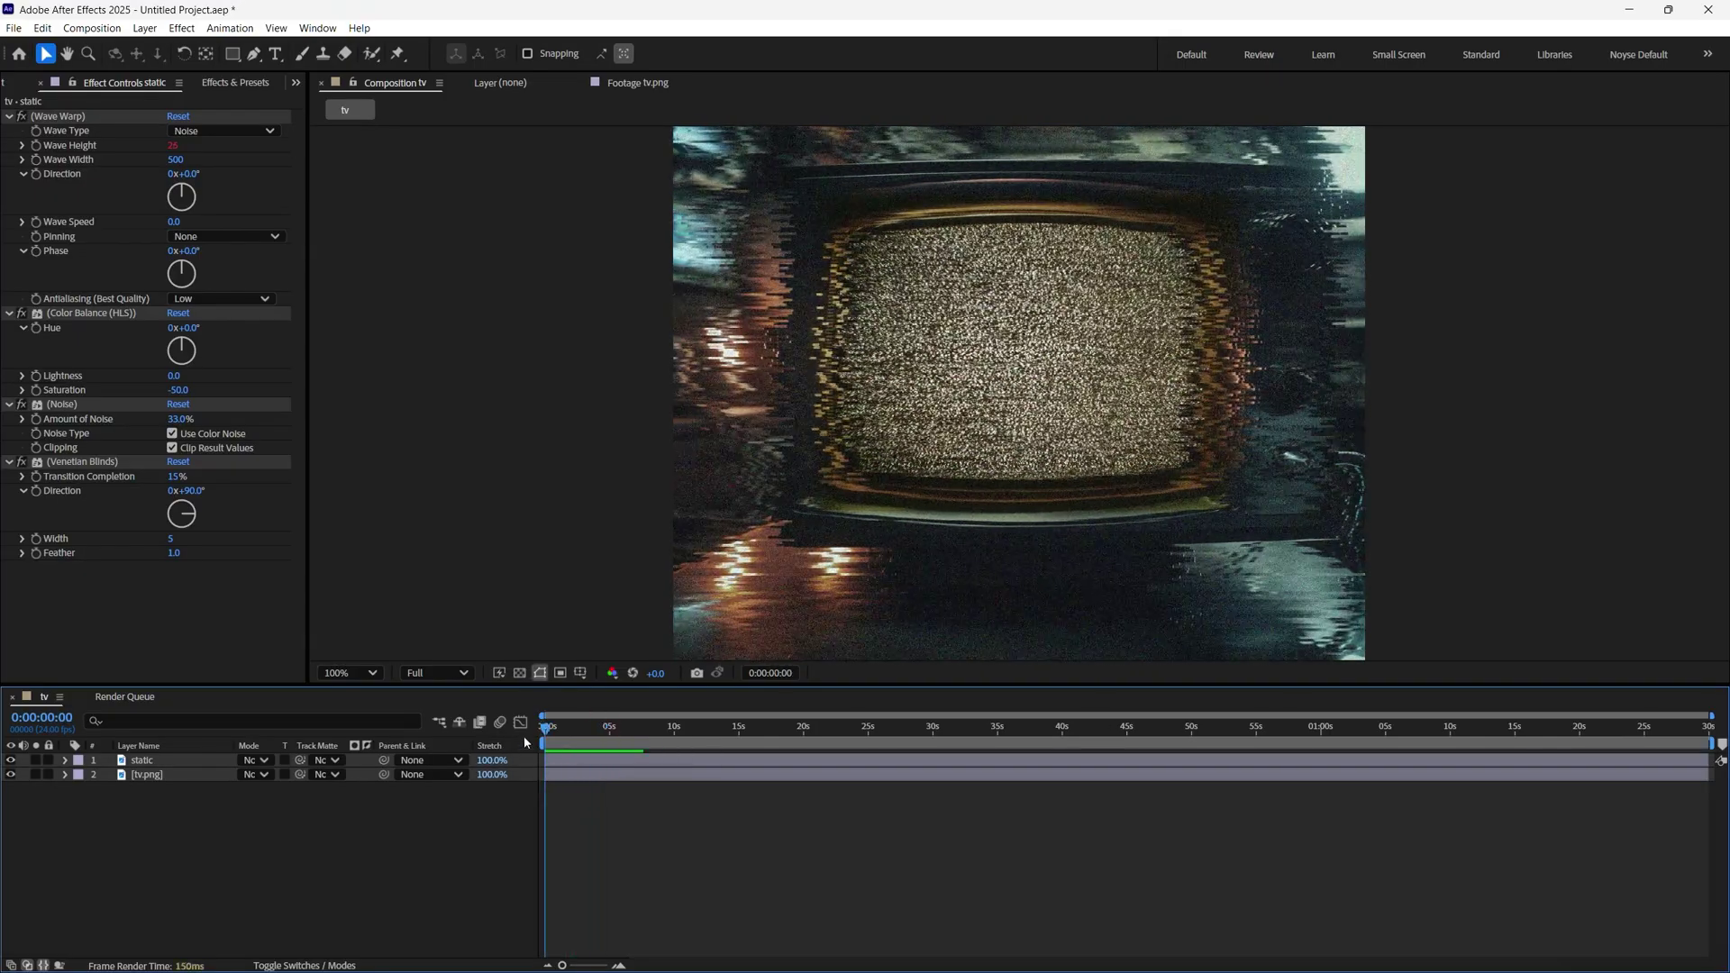
pyautogui.click(174, 222)
pyautogui.write('50')
pyautogui.click(569, 760)
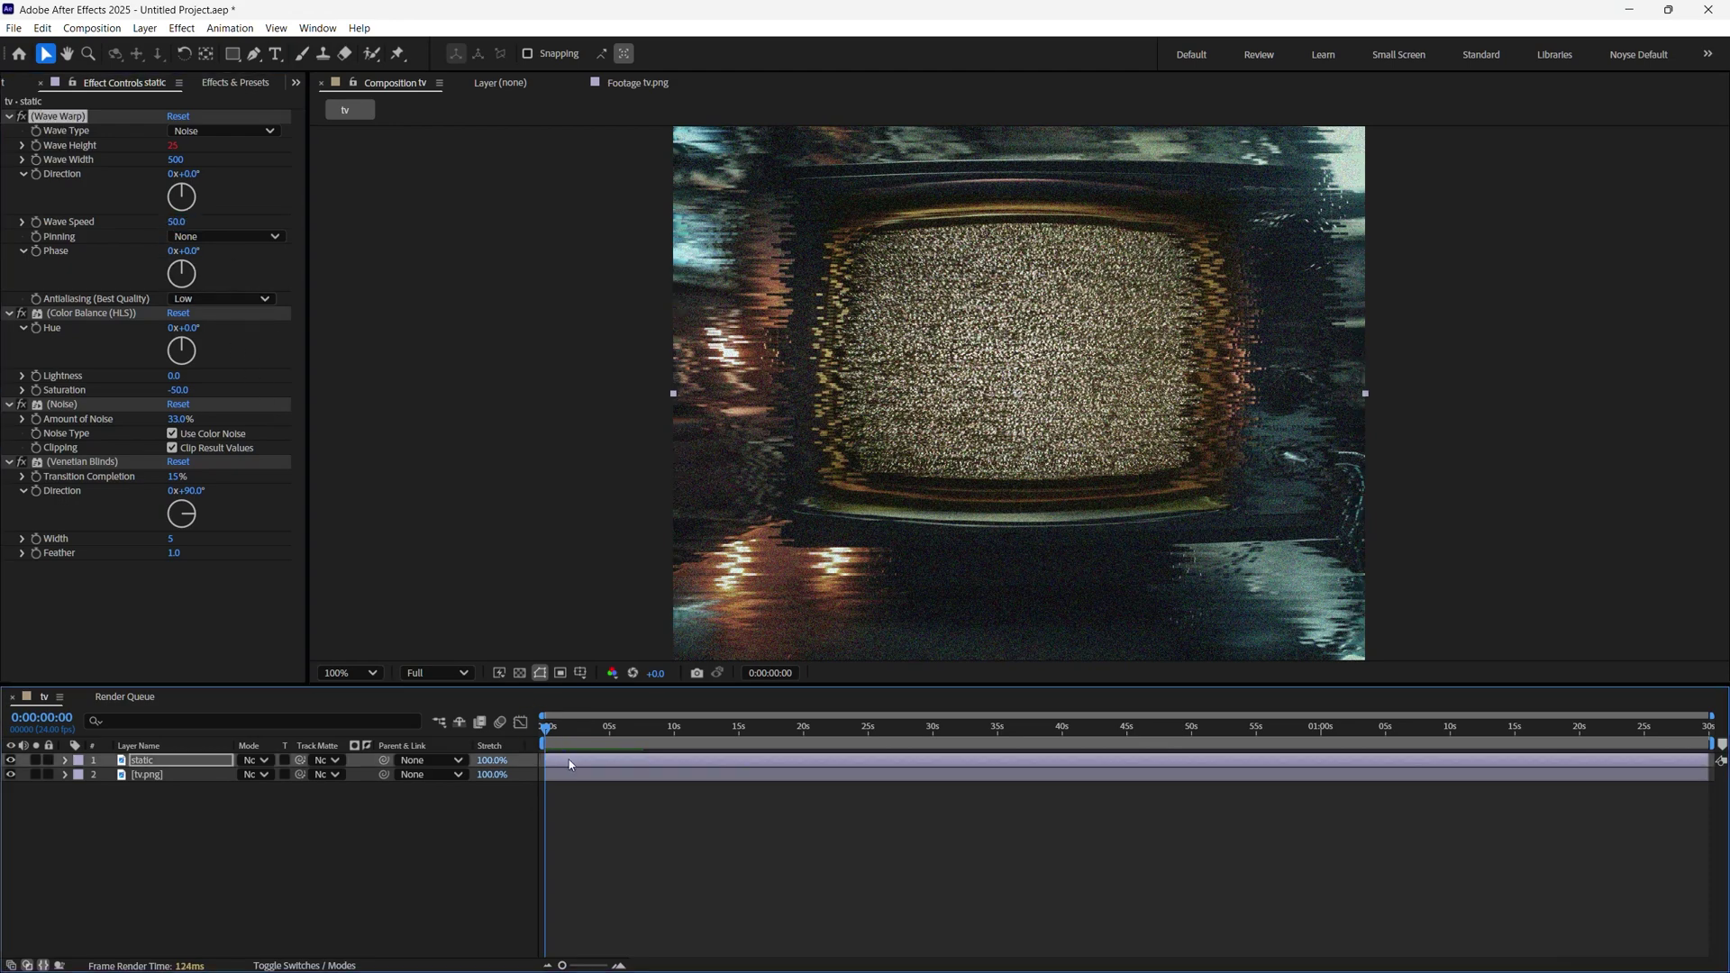
pyautogui.click(162, 819)
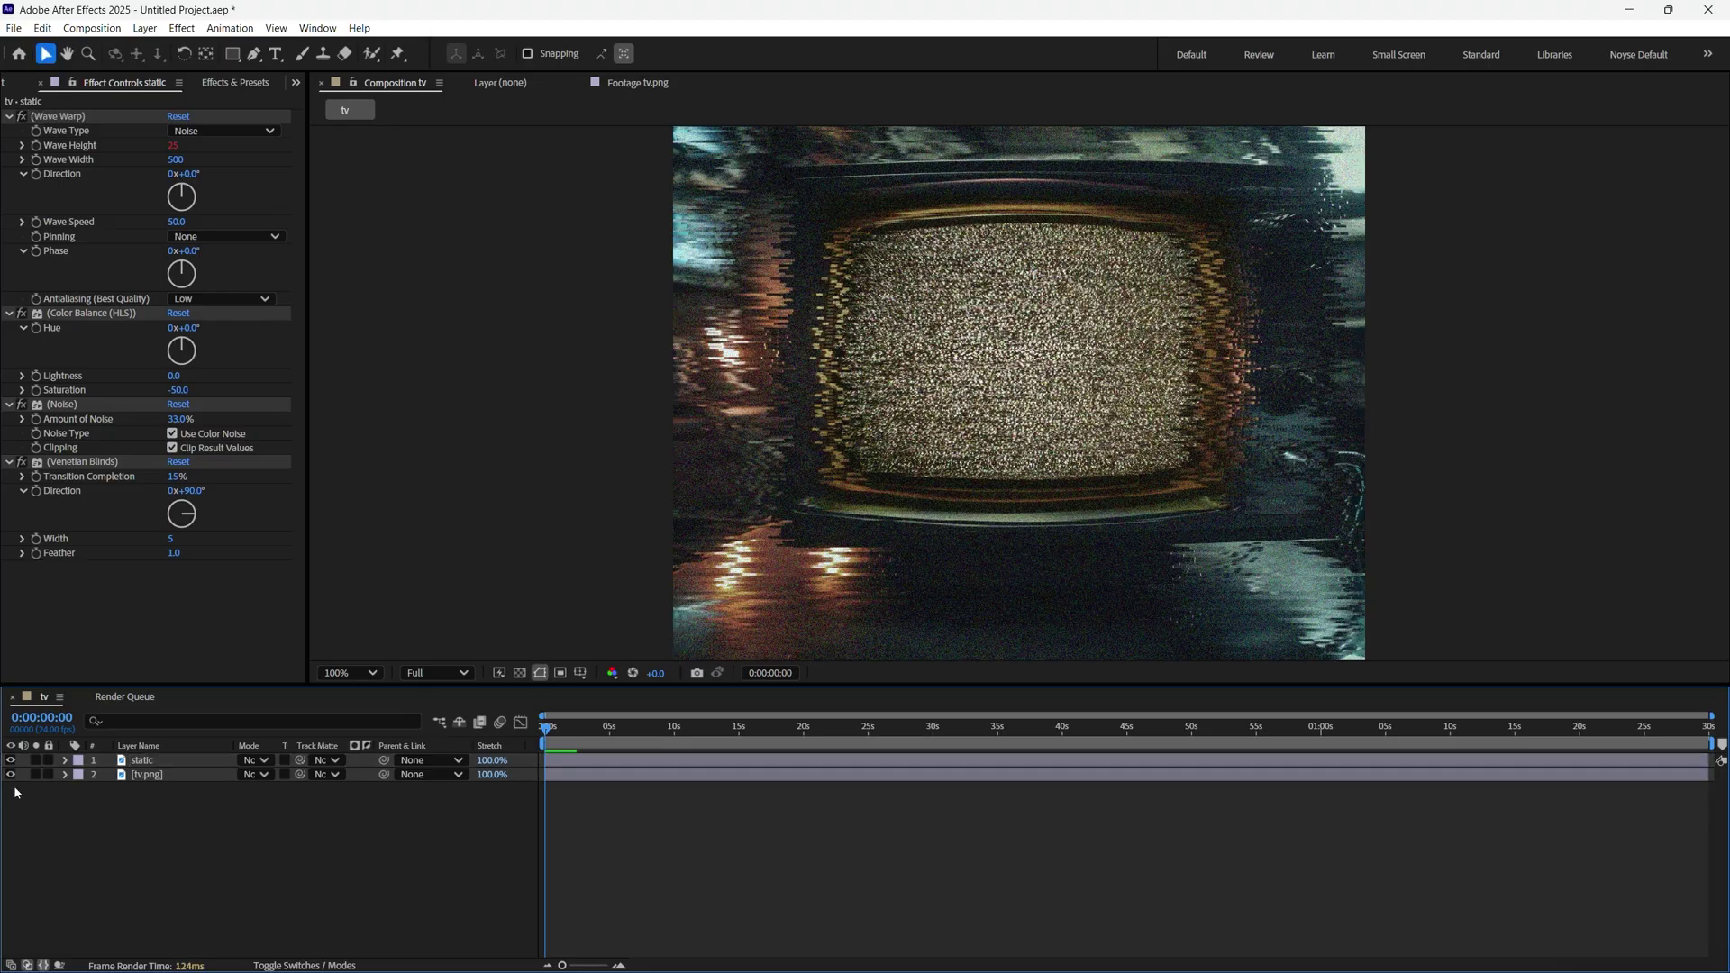
# Hide static and add a 1024 × 1024 white solid named White Solid 1
pyautogui.click(9, 760)
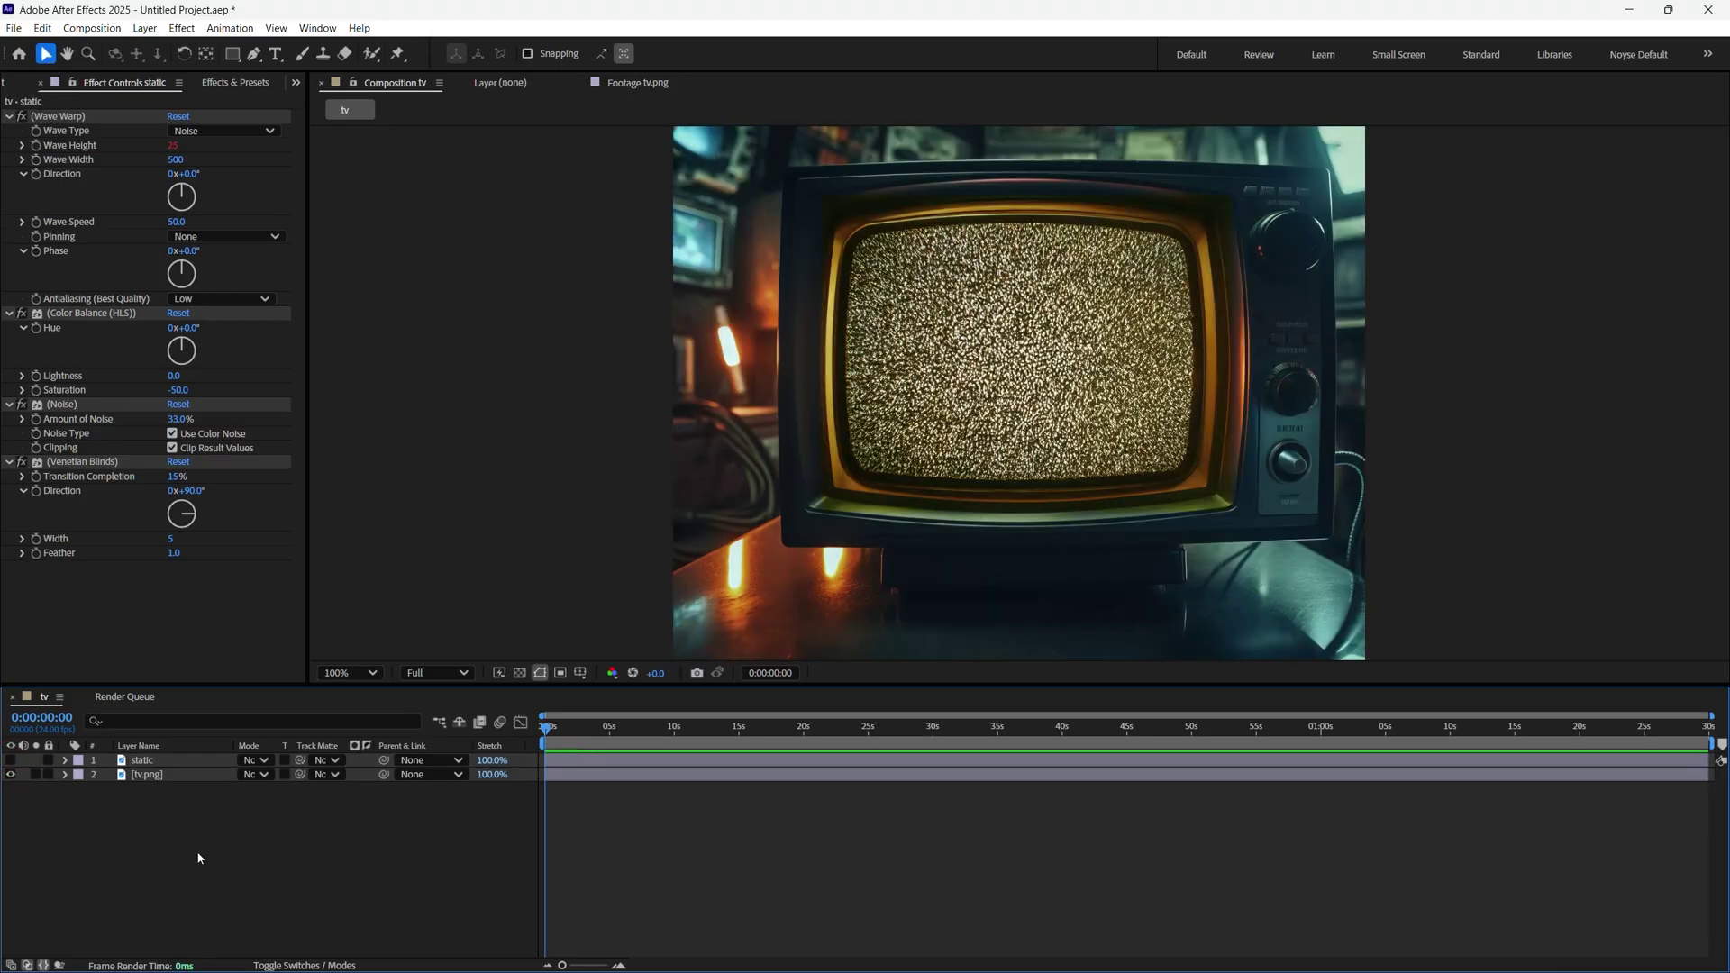
pyautogui.rightClick(288, 857)
pyautogui.moveTo(481, 659)
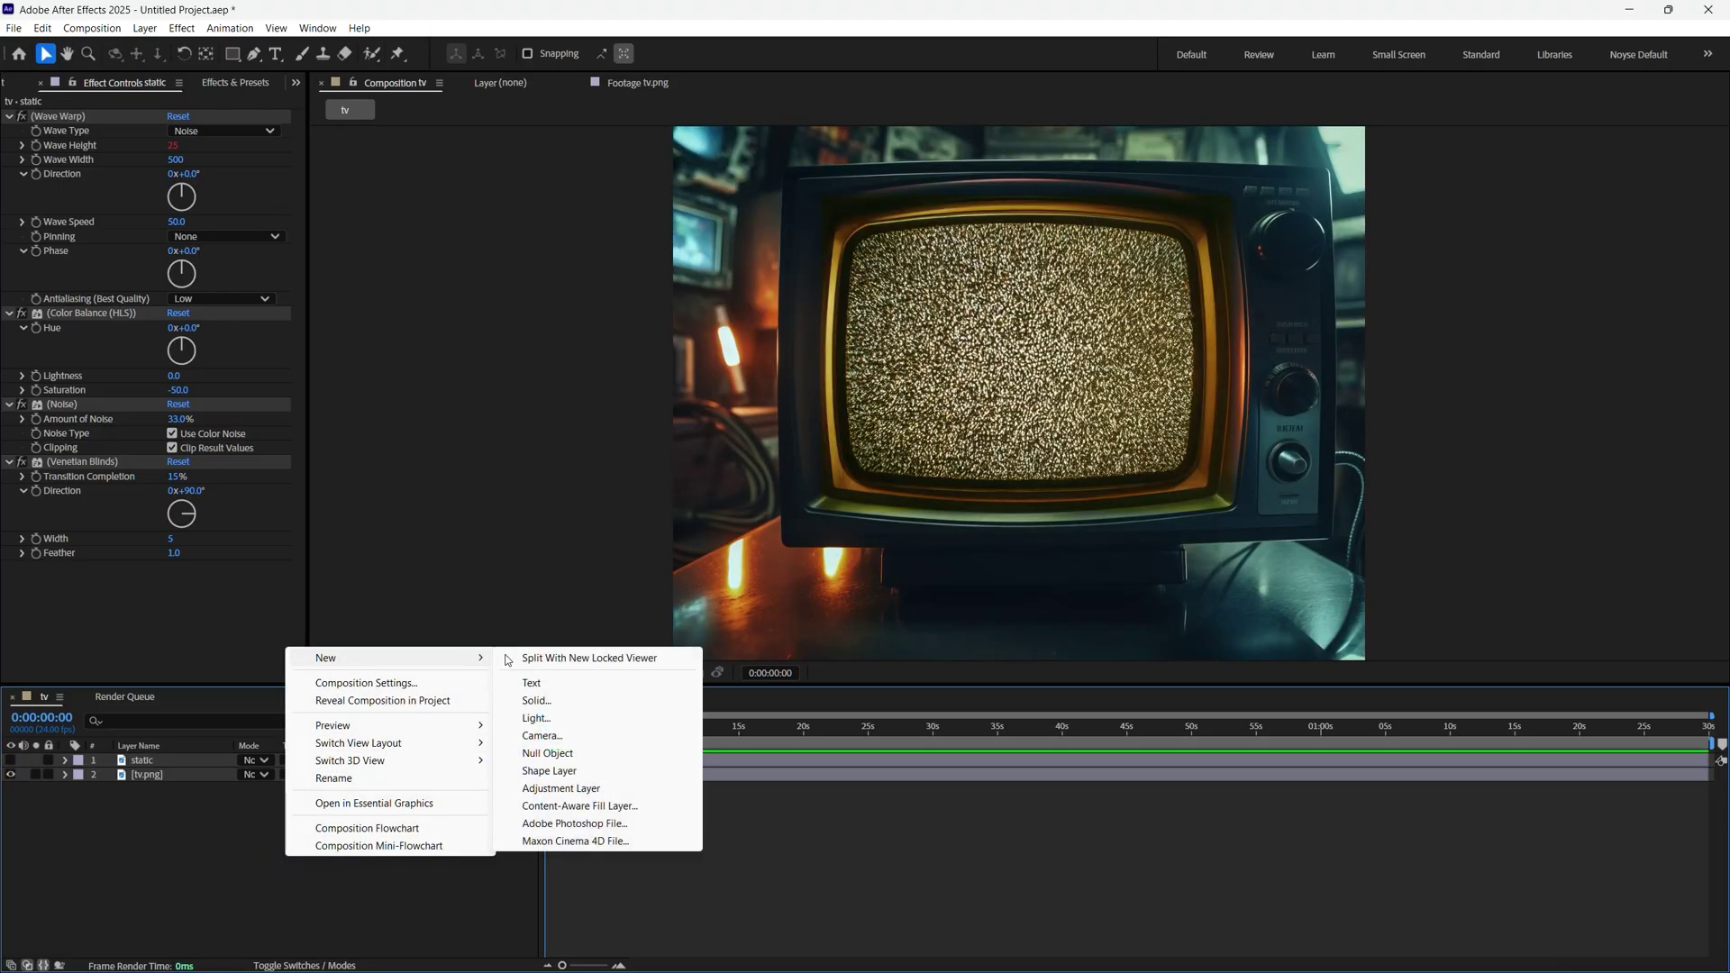
pyautogui.click(536, 700)
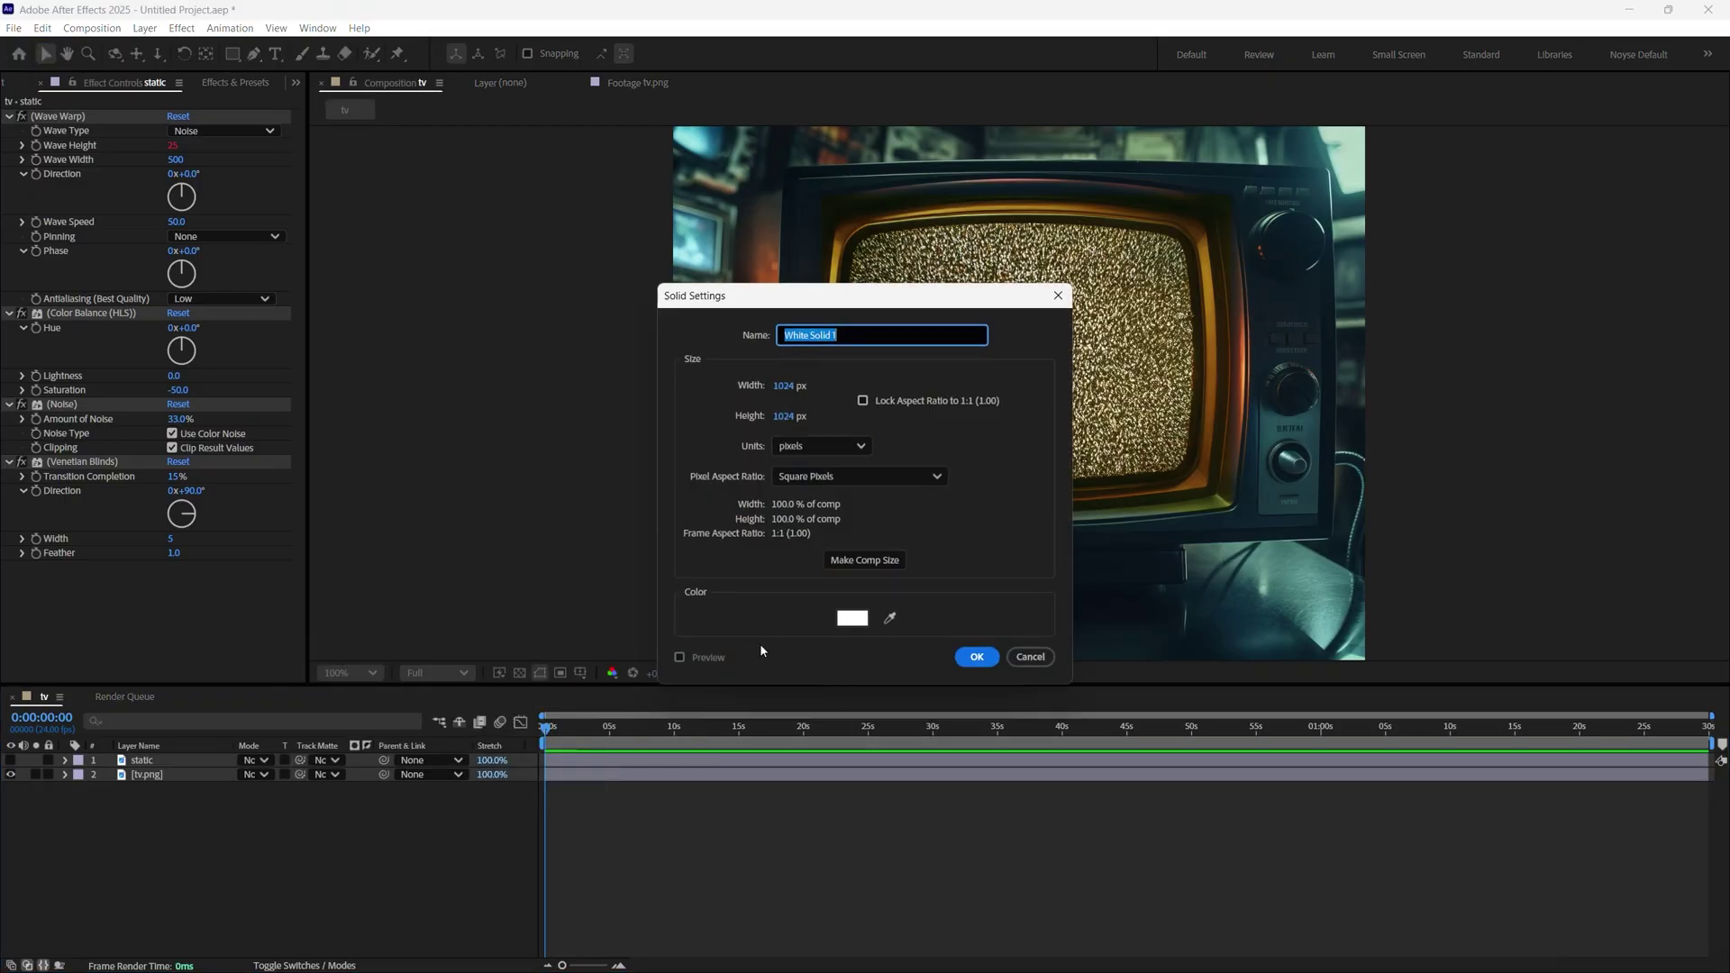
pyautogui.click(974, 658)
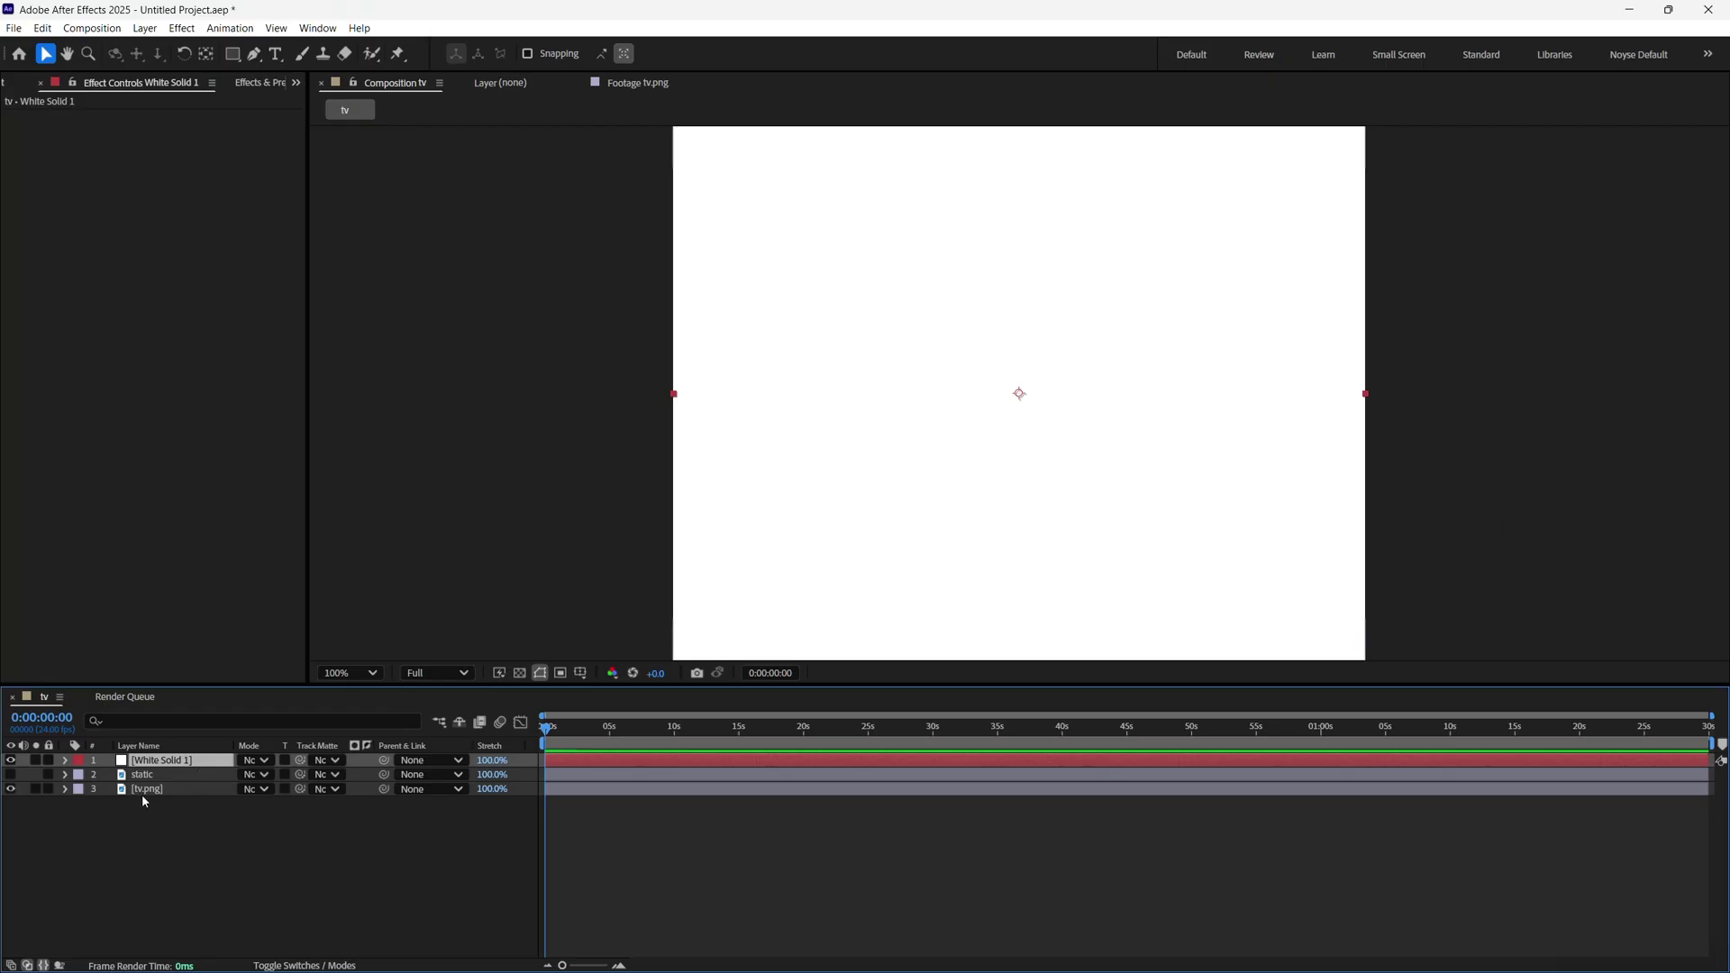
# Hide White Solid 1, select the Pen tool, and zoom in on the TV screen's top-left corner
pyautogui.click(11, 761)
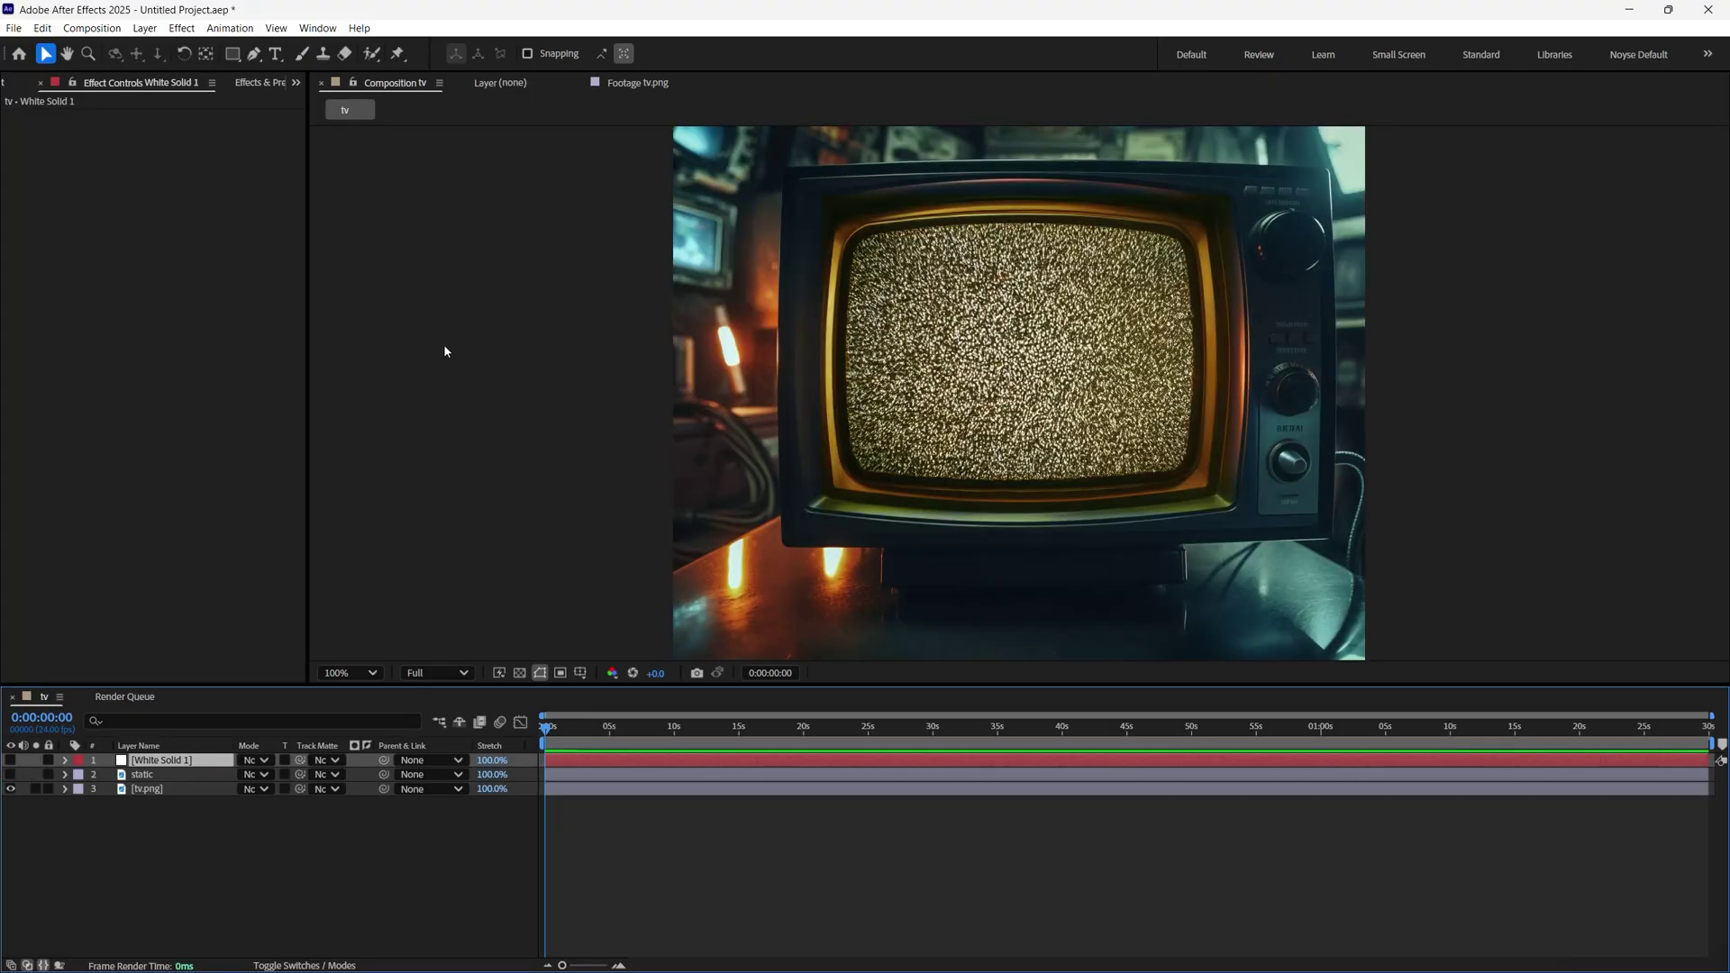
pyautogui.click(254, 55)
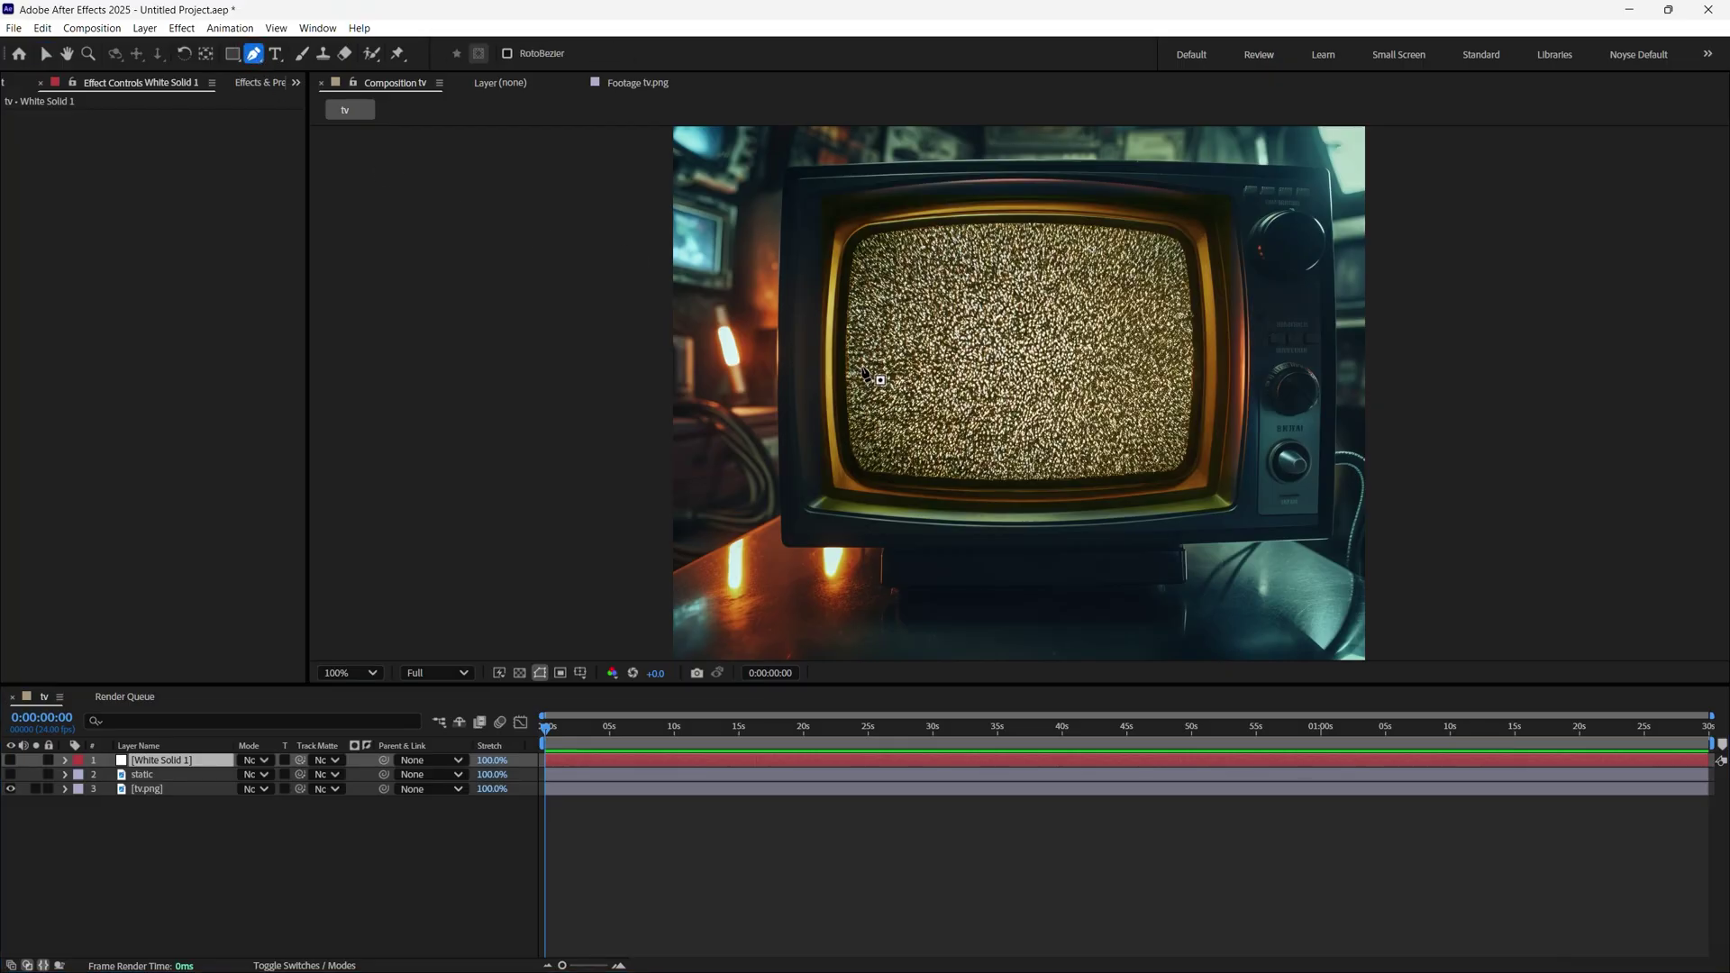
pyautogui.press('.')
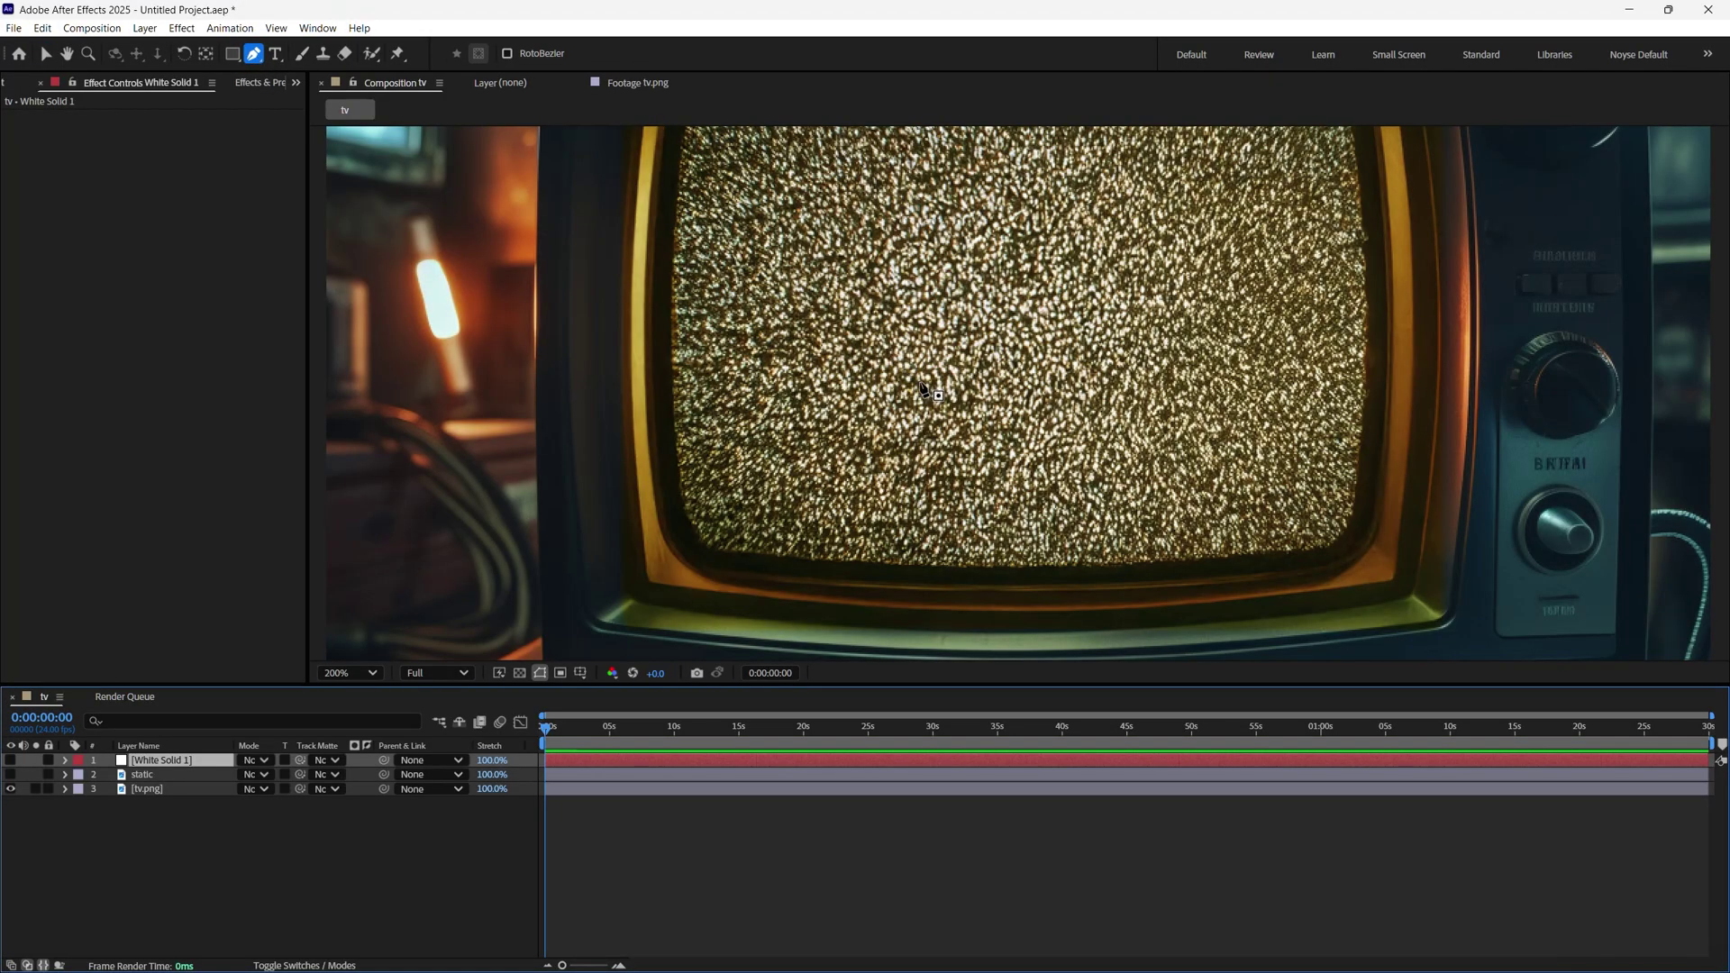
pyautogui.press('h')
pyautogui.moveTo(988, 331); pyautogui.dragTo(911, 473)
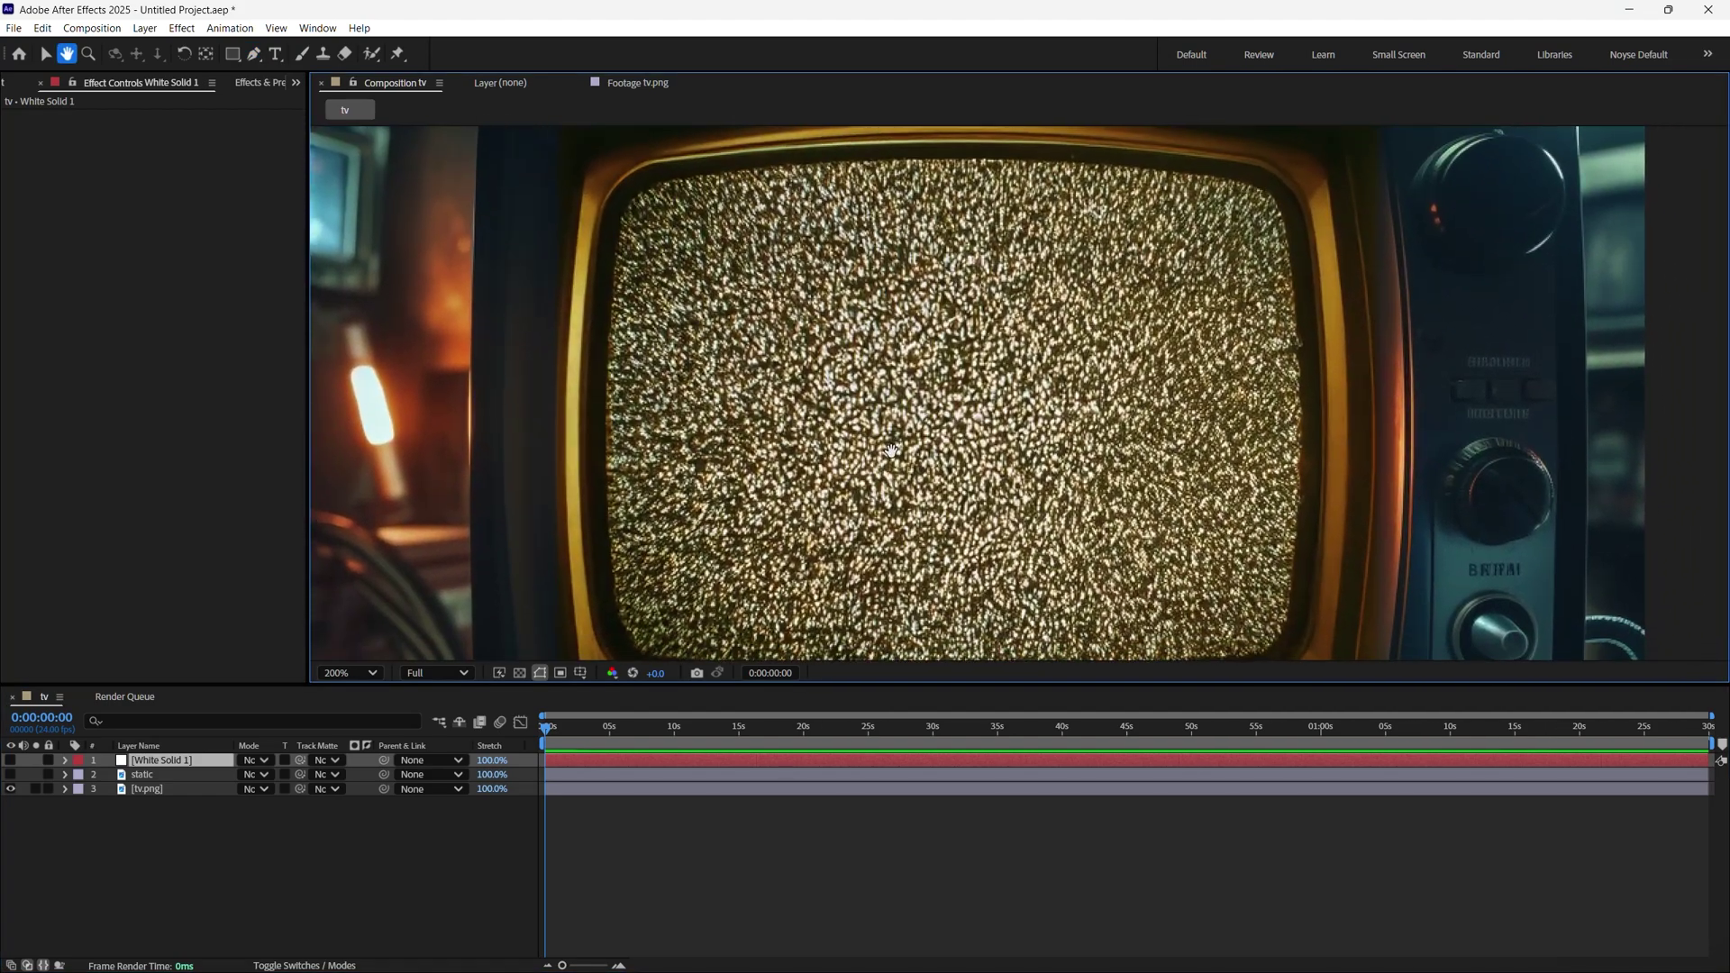
pyautogui.press('g')
pyautogui.press('.')
pyautogui.moveTo(861, 358); pyautogui.dragTo(554, 438)
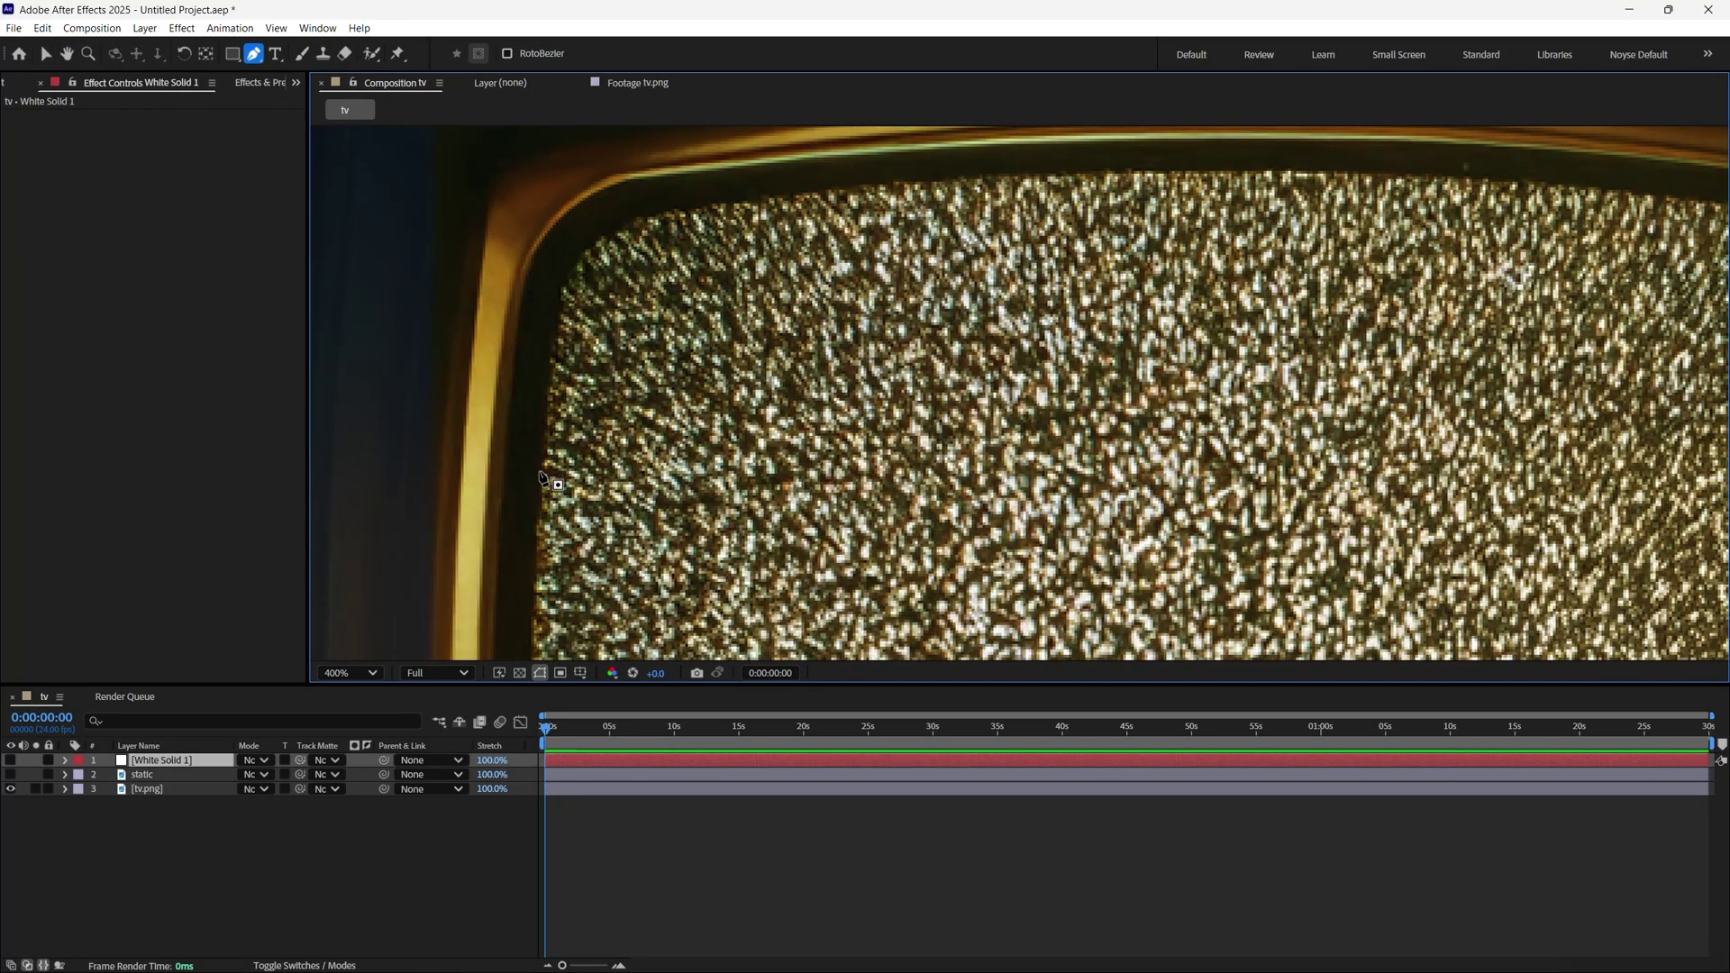
# Trace mask points from the screen's left edge across the top and around the top-right corner
pyautogui.click(539, 469)
pyautogui.click(530, 596)
pyautogui.click(550, 344)
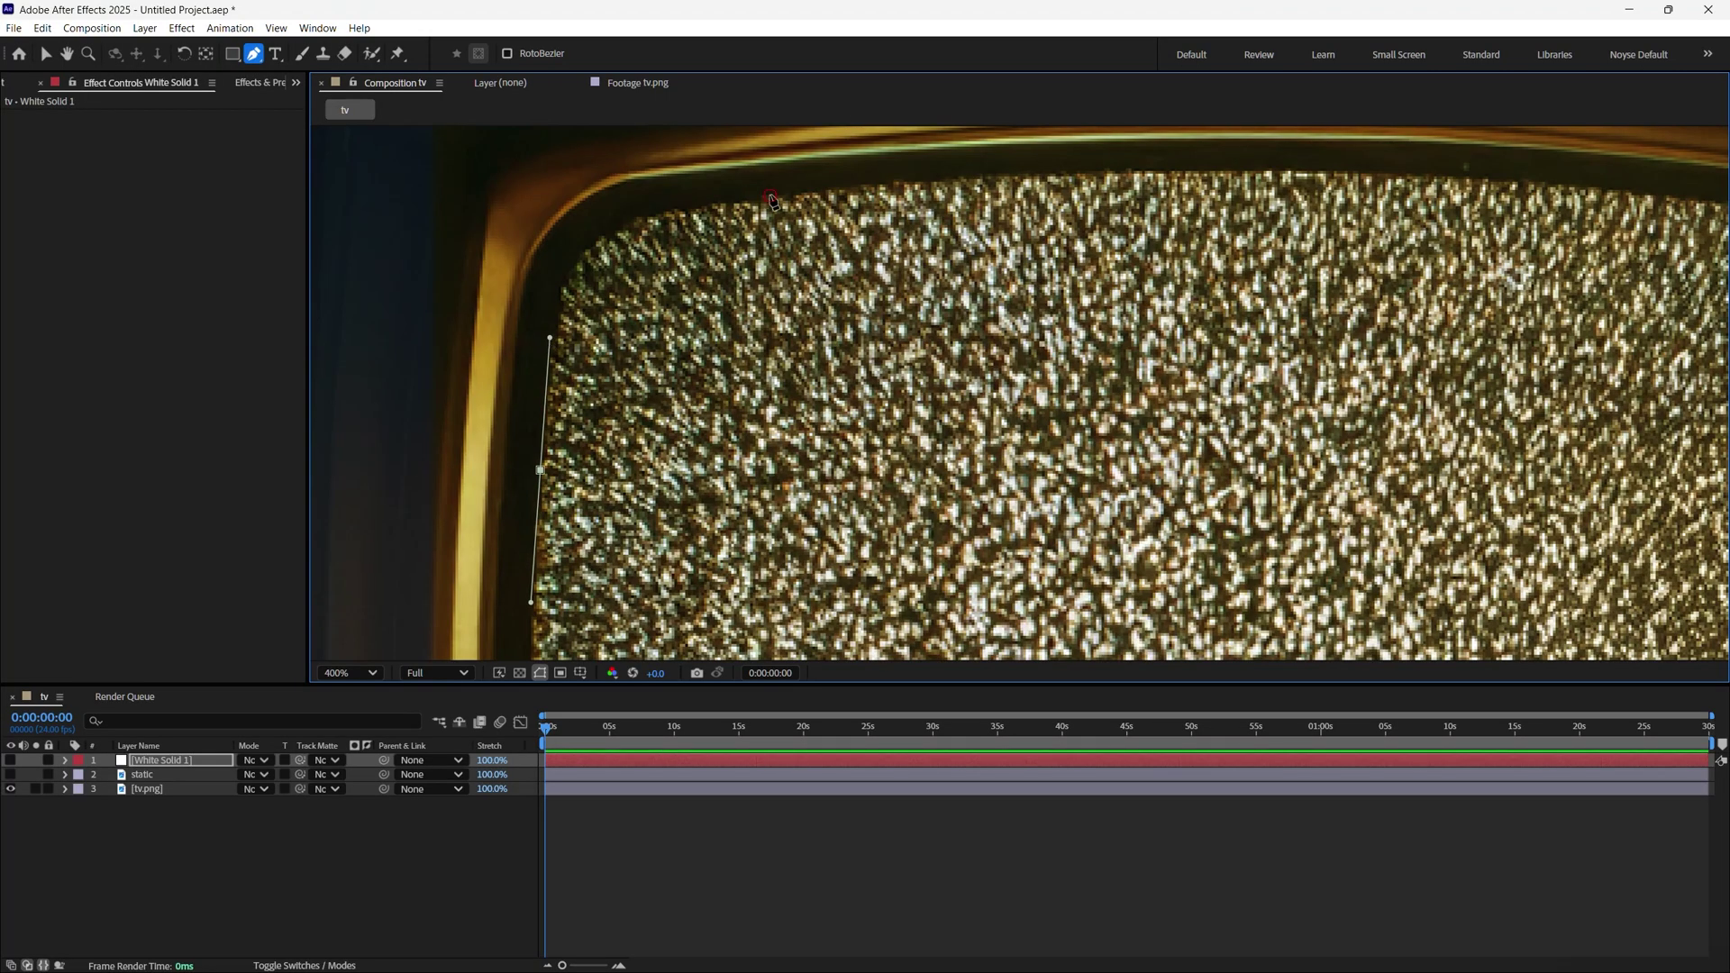
pyautogui.moveTo(770, 195); pyautogui.dragTo(1033, 172)
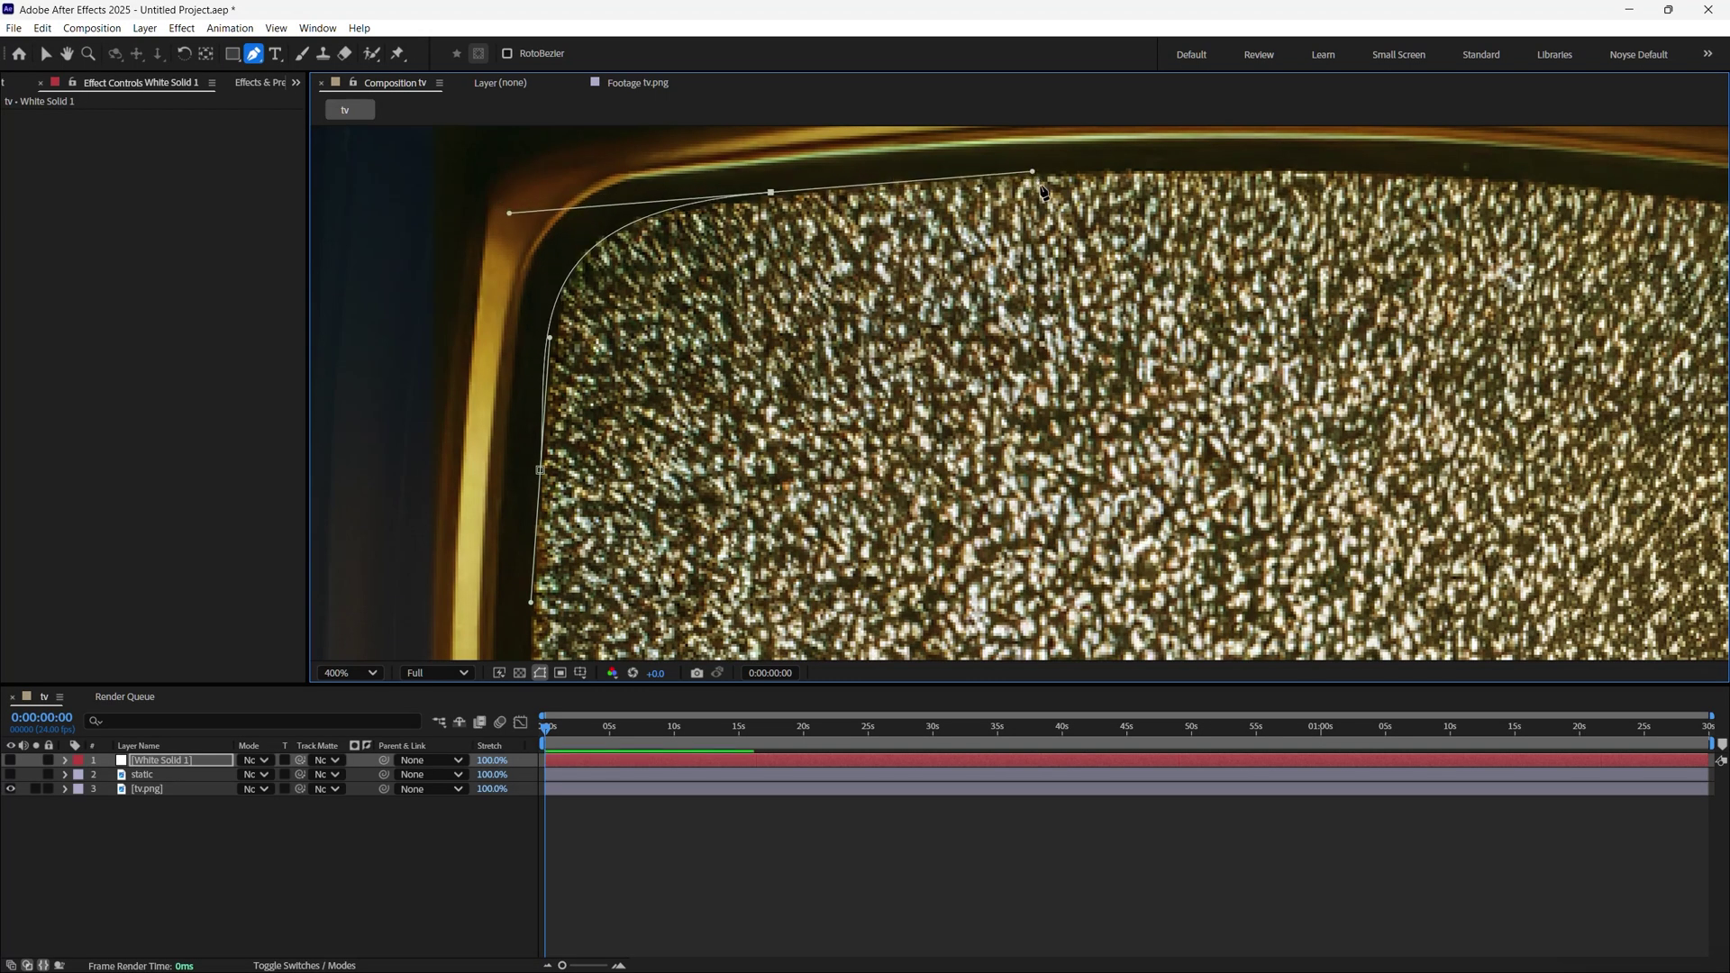
pyautogui.press('space')
pyautogui.moveTo(1422, 383); pyautogui.dragTo(706, 412)
pyautogui.moveTo(1088, 203); pyautogui.dragTo(1328, 232)
pyautogui.click(1330, 230)
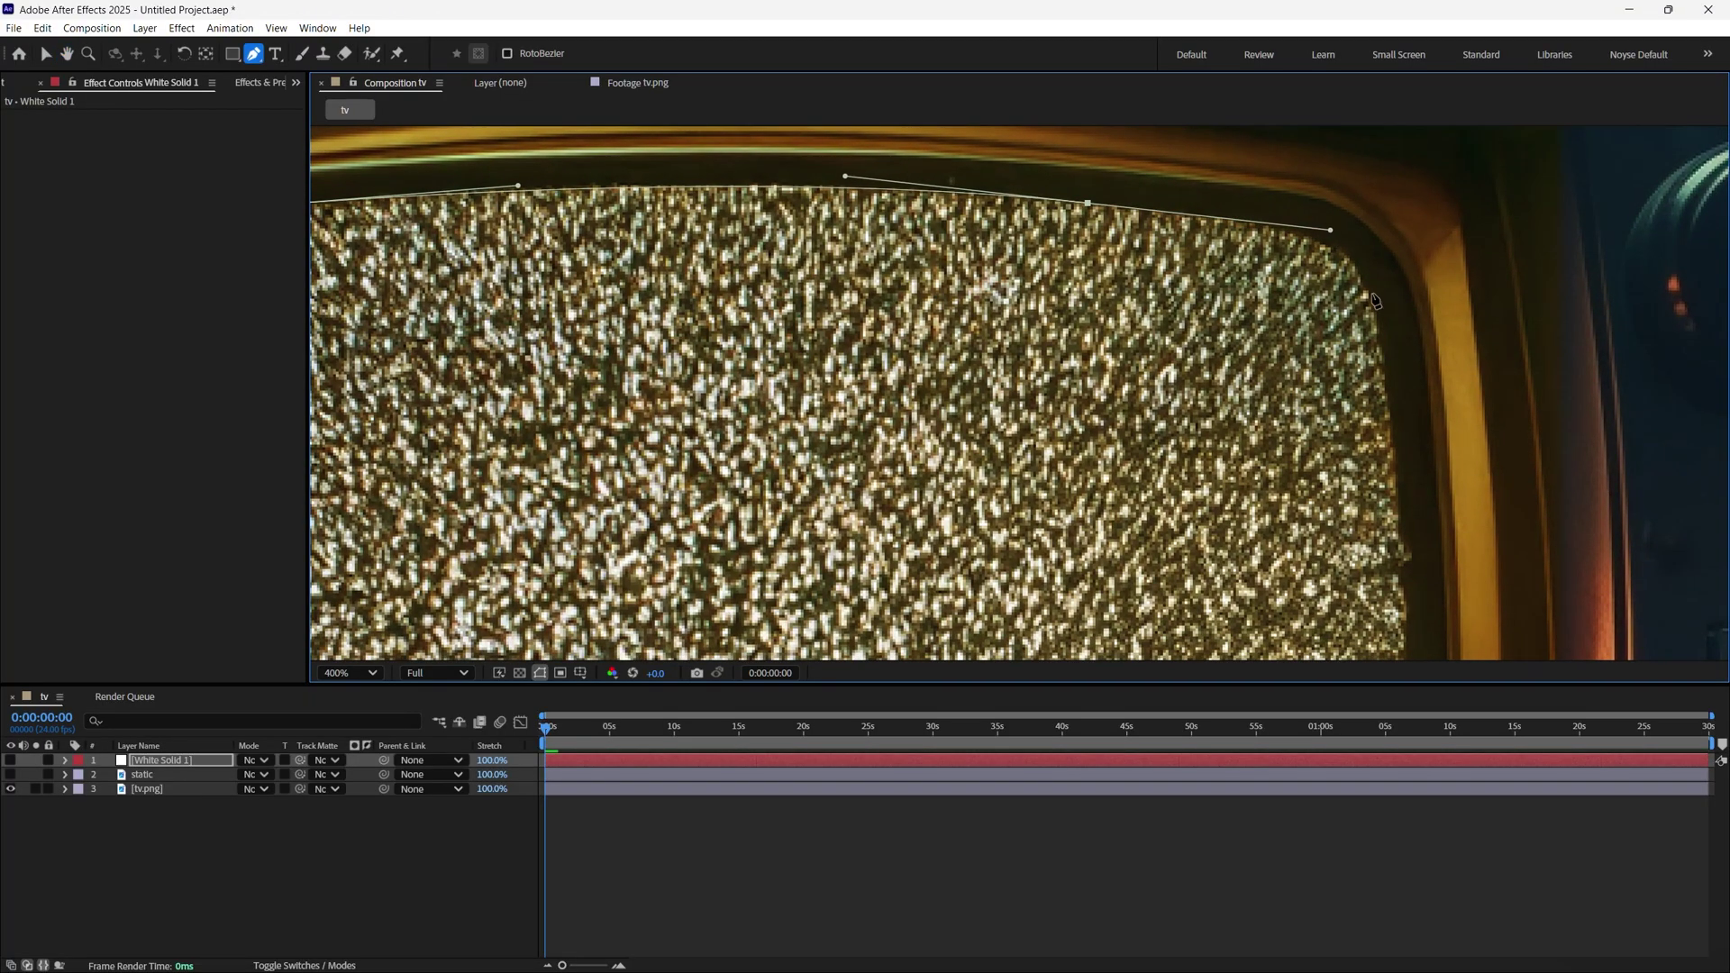
pyautogui.moveTo(1386, 381); pyautogui.dragTo(1405, 557)
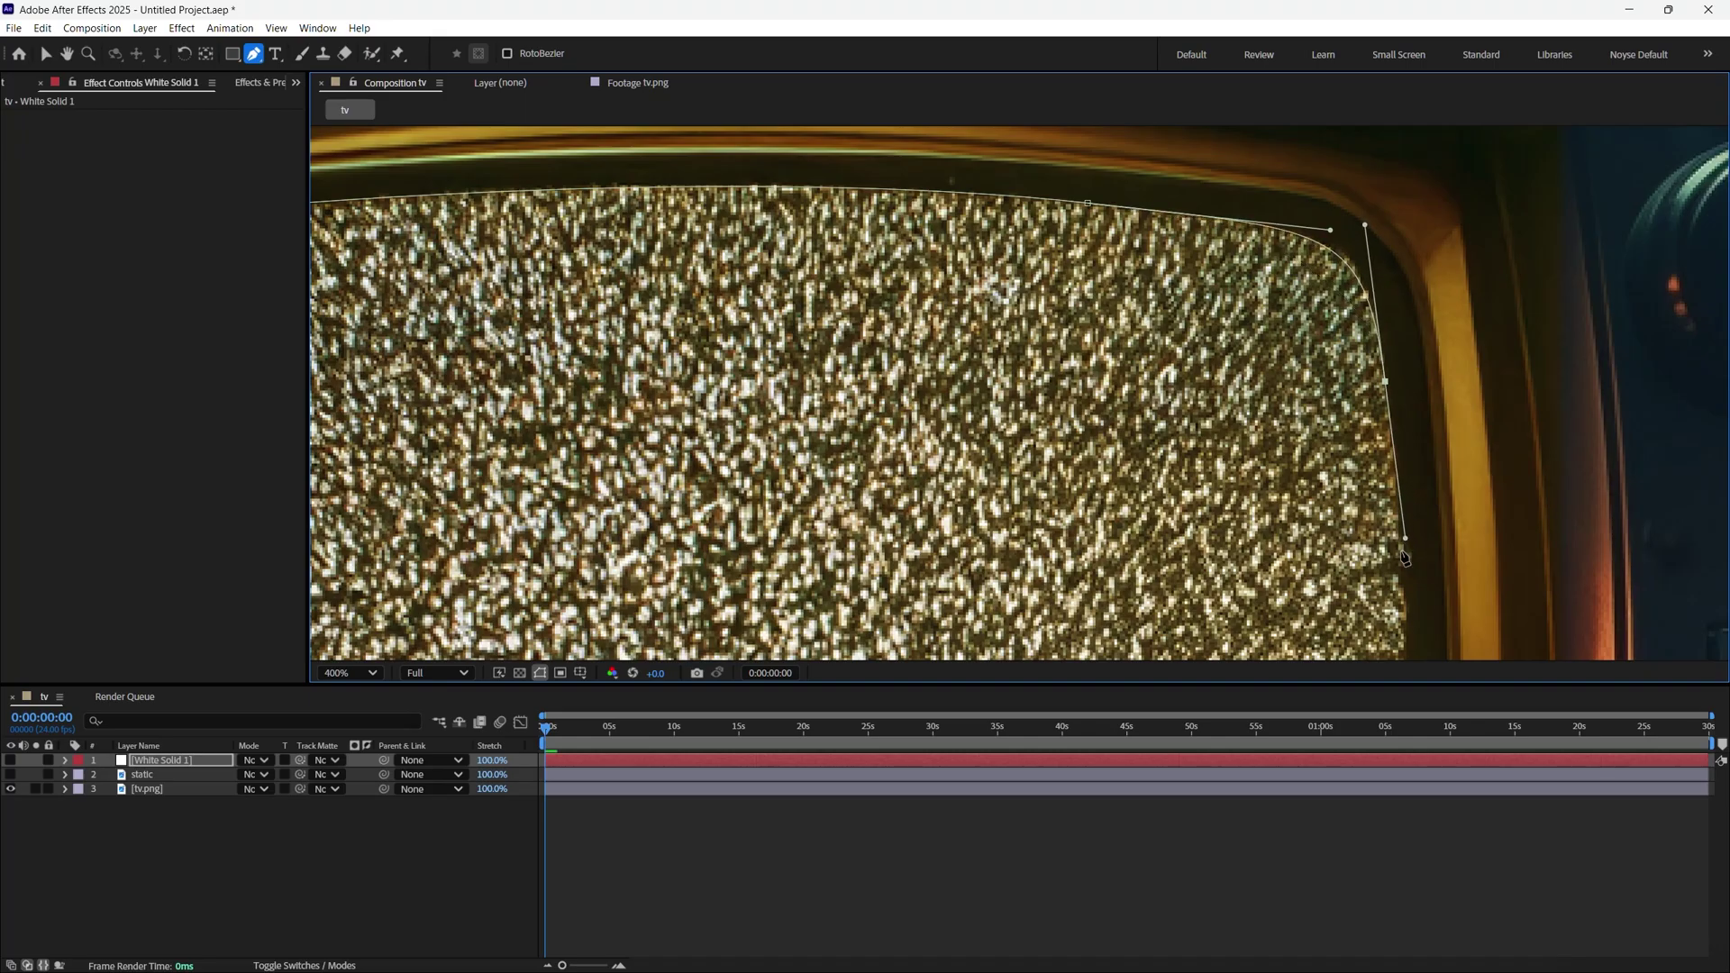
pyautogui.click(1386, 382)
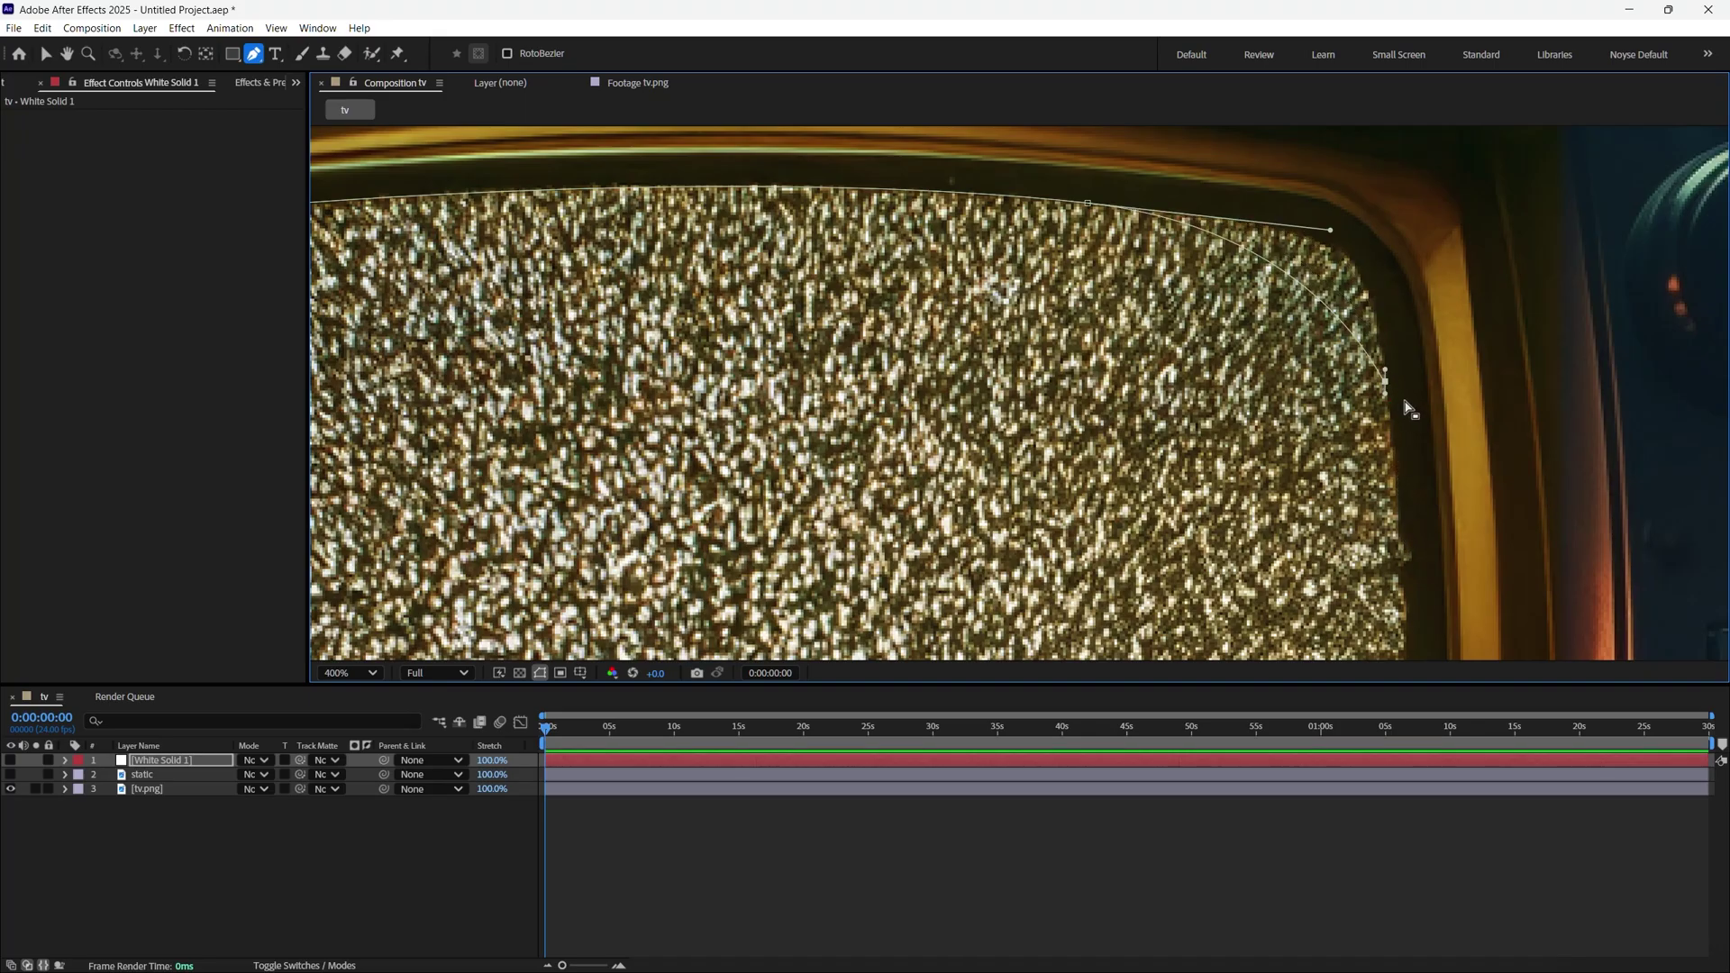
pyautogui.click(1388, 383)
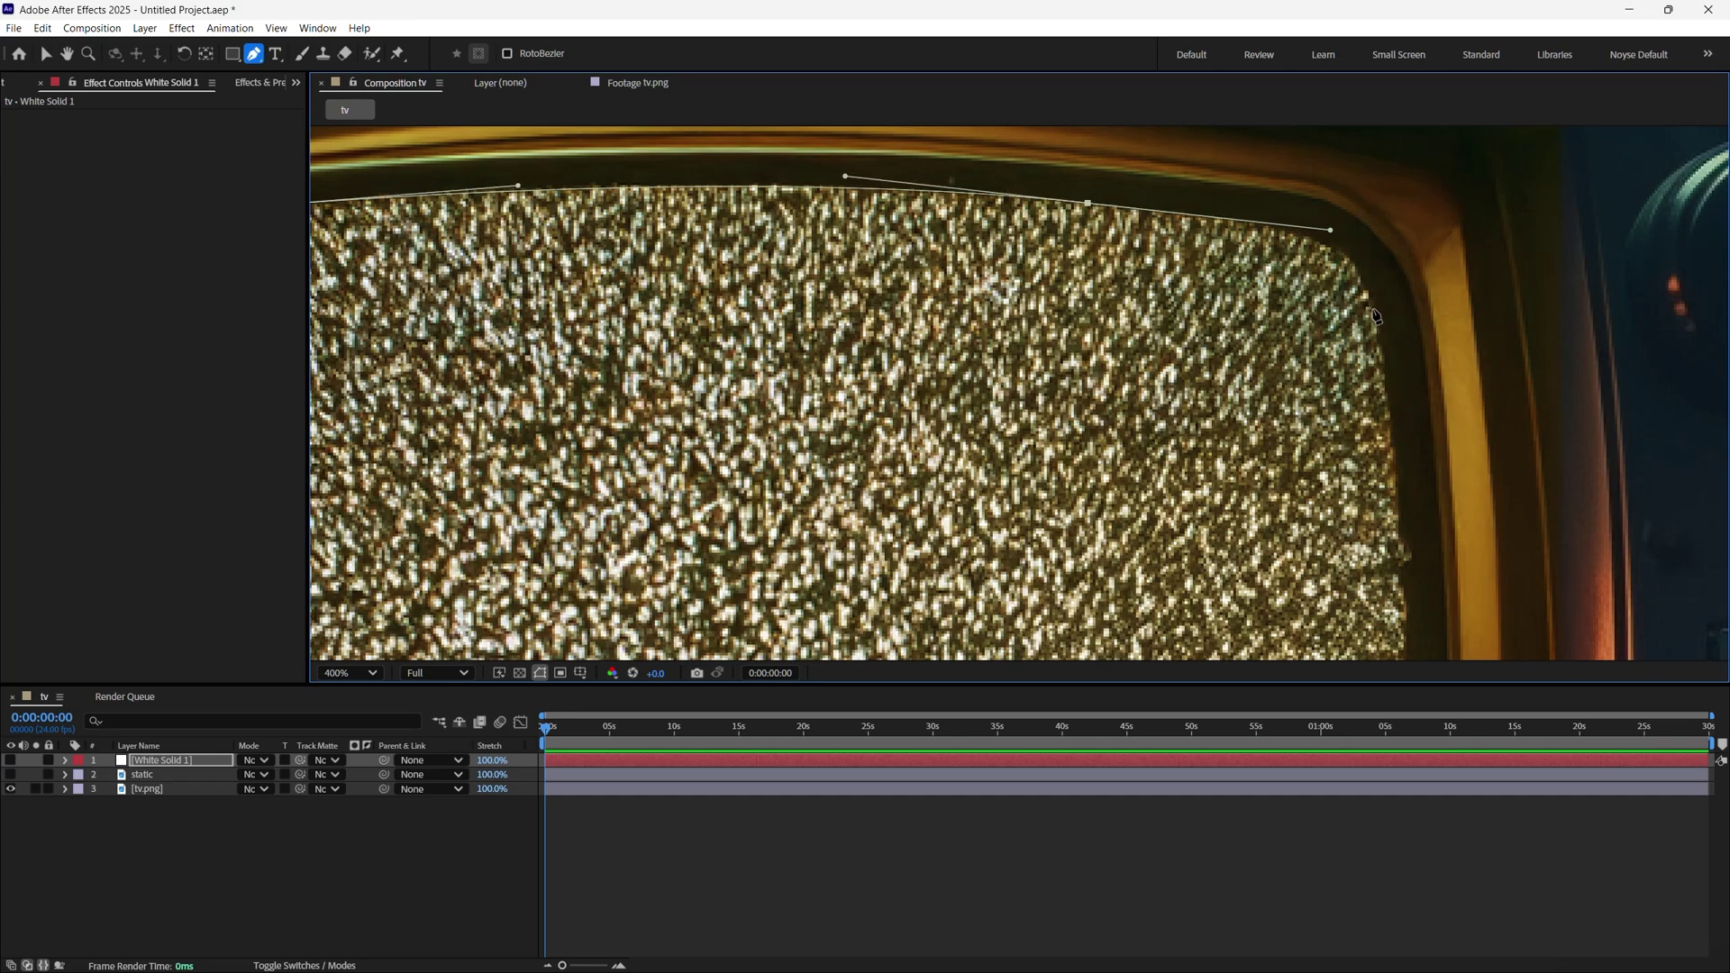
pyautogui.moveTo(1381, 337); pyautogui.dragTo(1395, 442)
# Continue the mask around the bottom-right corner, along the bottom edge, and up the left edge
pyautogui.moveTo(1374, 505); pyautogui.dragTo(1273, 424)
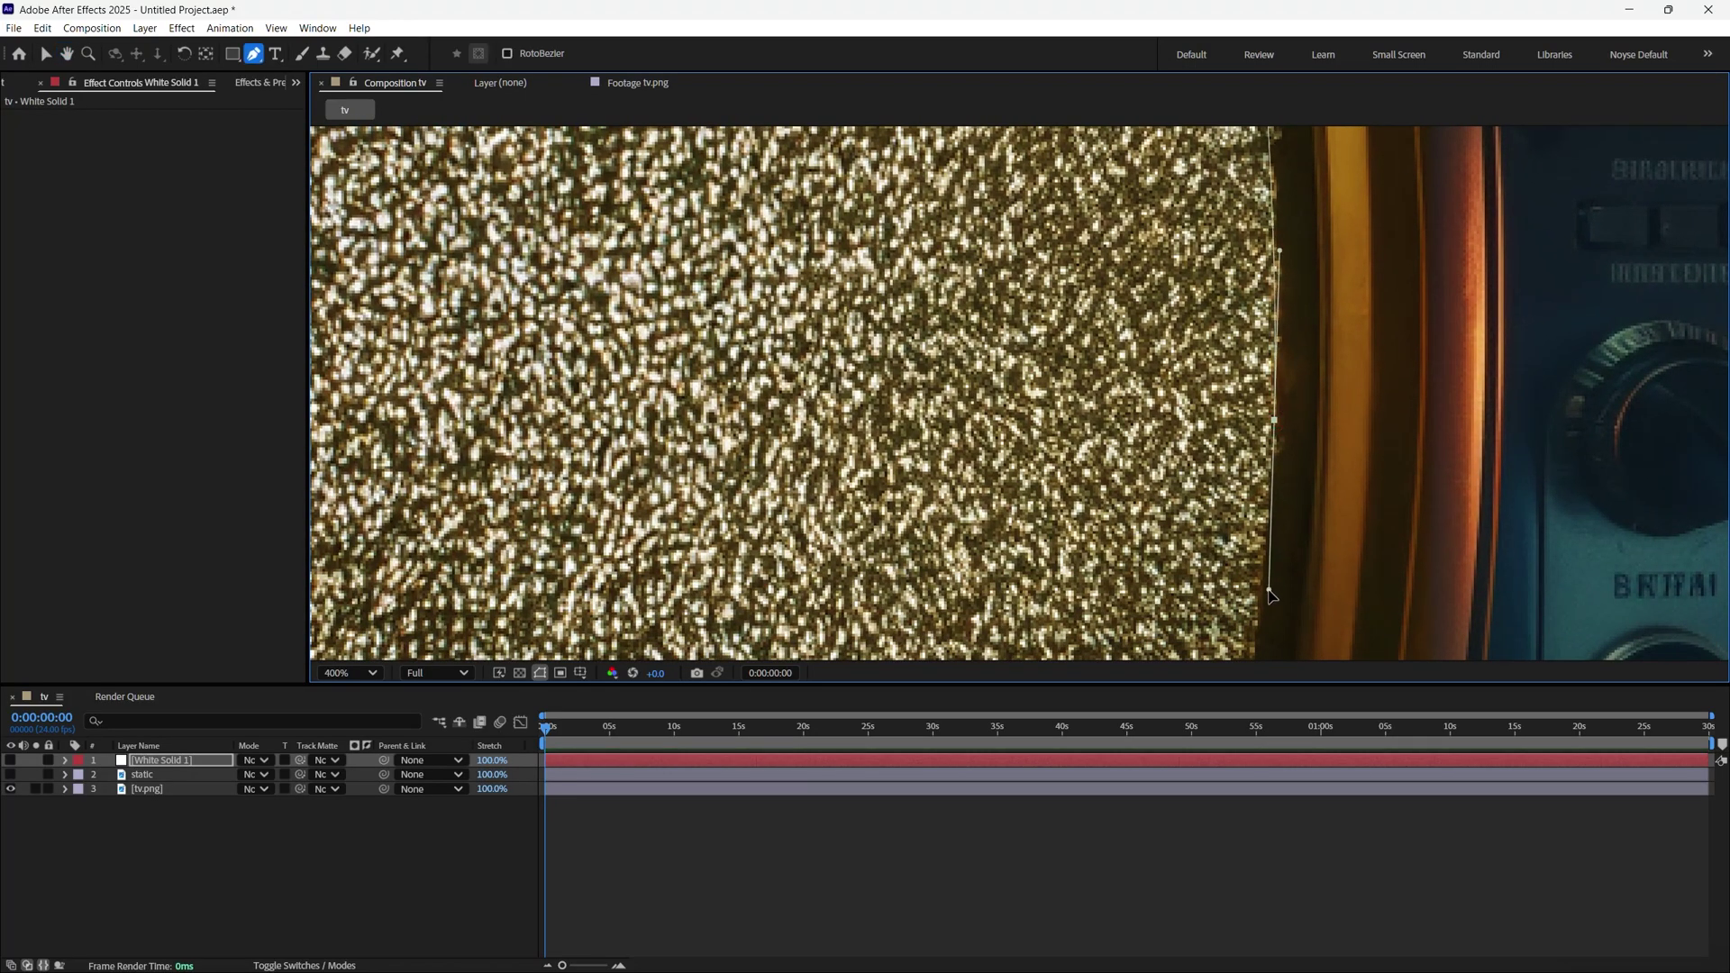
pyautogui.moveTo(1271, 617); pyautogui.dragTo(1311, 405)
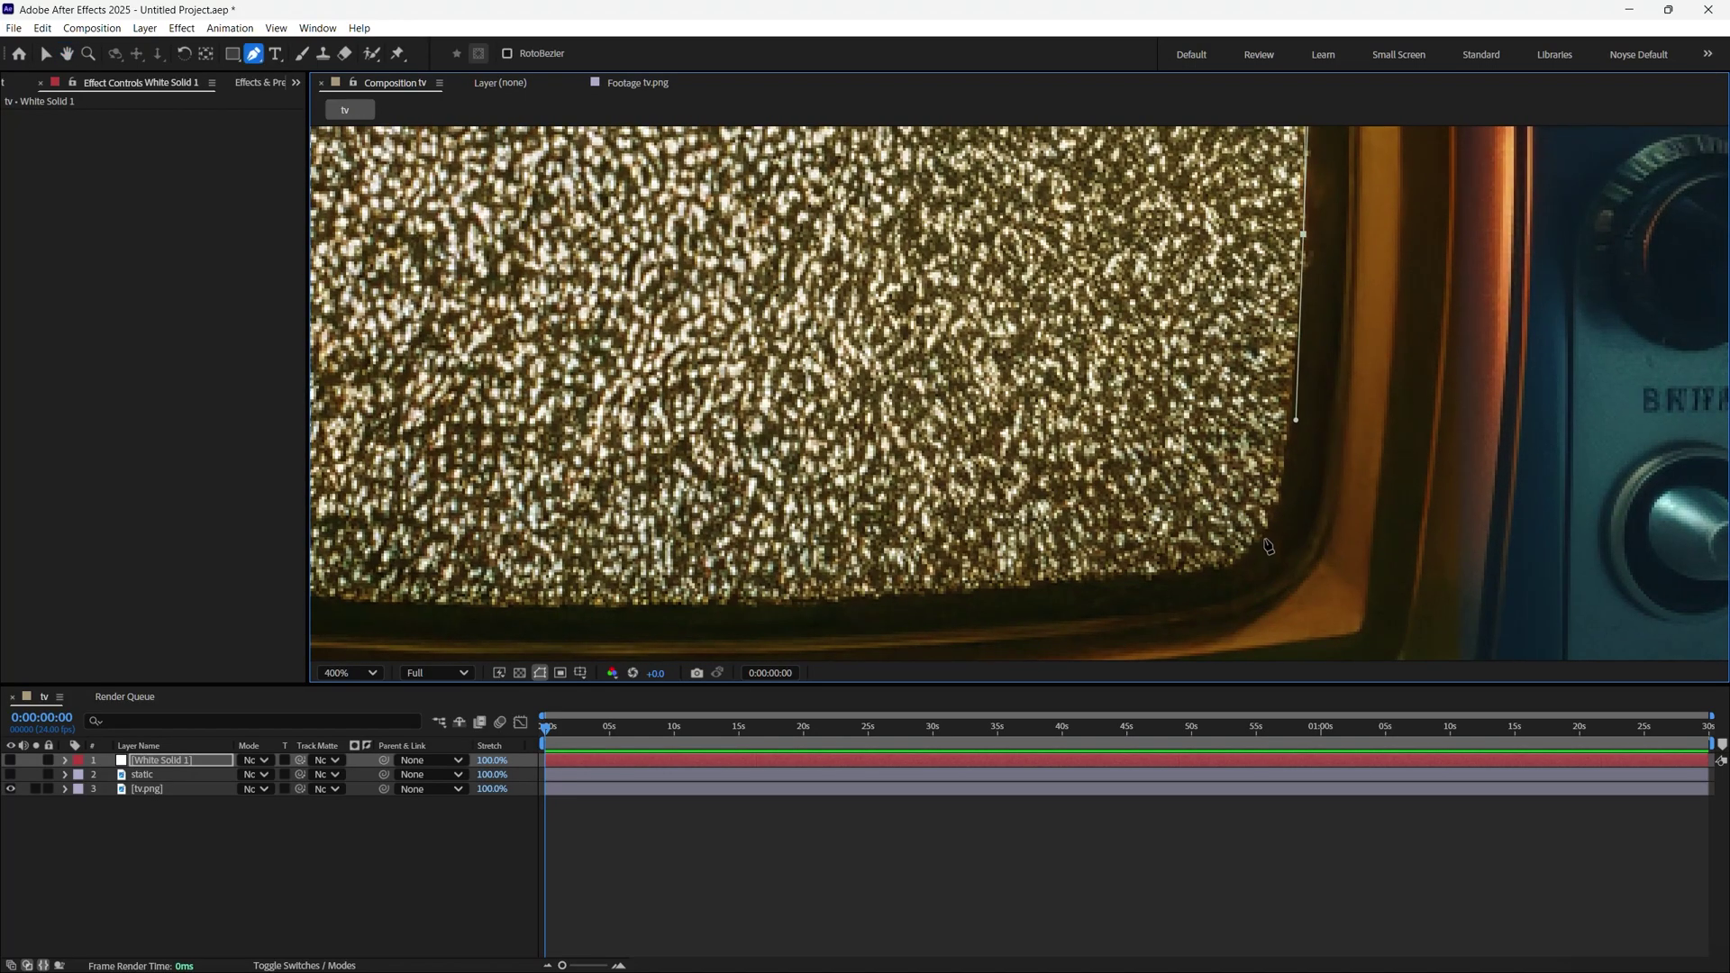
pyautogui.moveTo(1265, 529); pyautogui.dragTo(1252, 565)
pyautogui.moveTo(1109, 583); pyautogui.dragTo(1193, 514)
pyautogui.moveTo(772, 560); pyautogui.dragTo(1309, 499)
pyautogui.moveTo(979, 545); pyautogui.dragTo(904, 536)
pyautogui.moveTo(850, 376); pyautogui.dragTo(843, 248)
pyautogui.scroll(6, 888, 227)
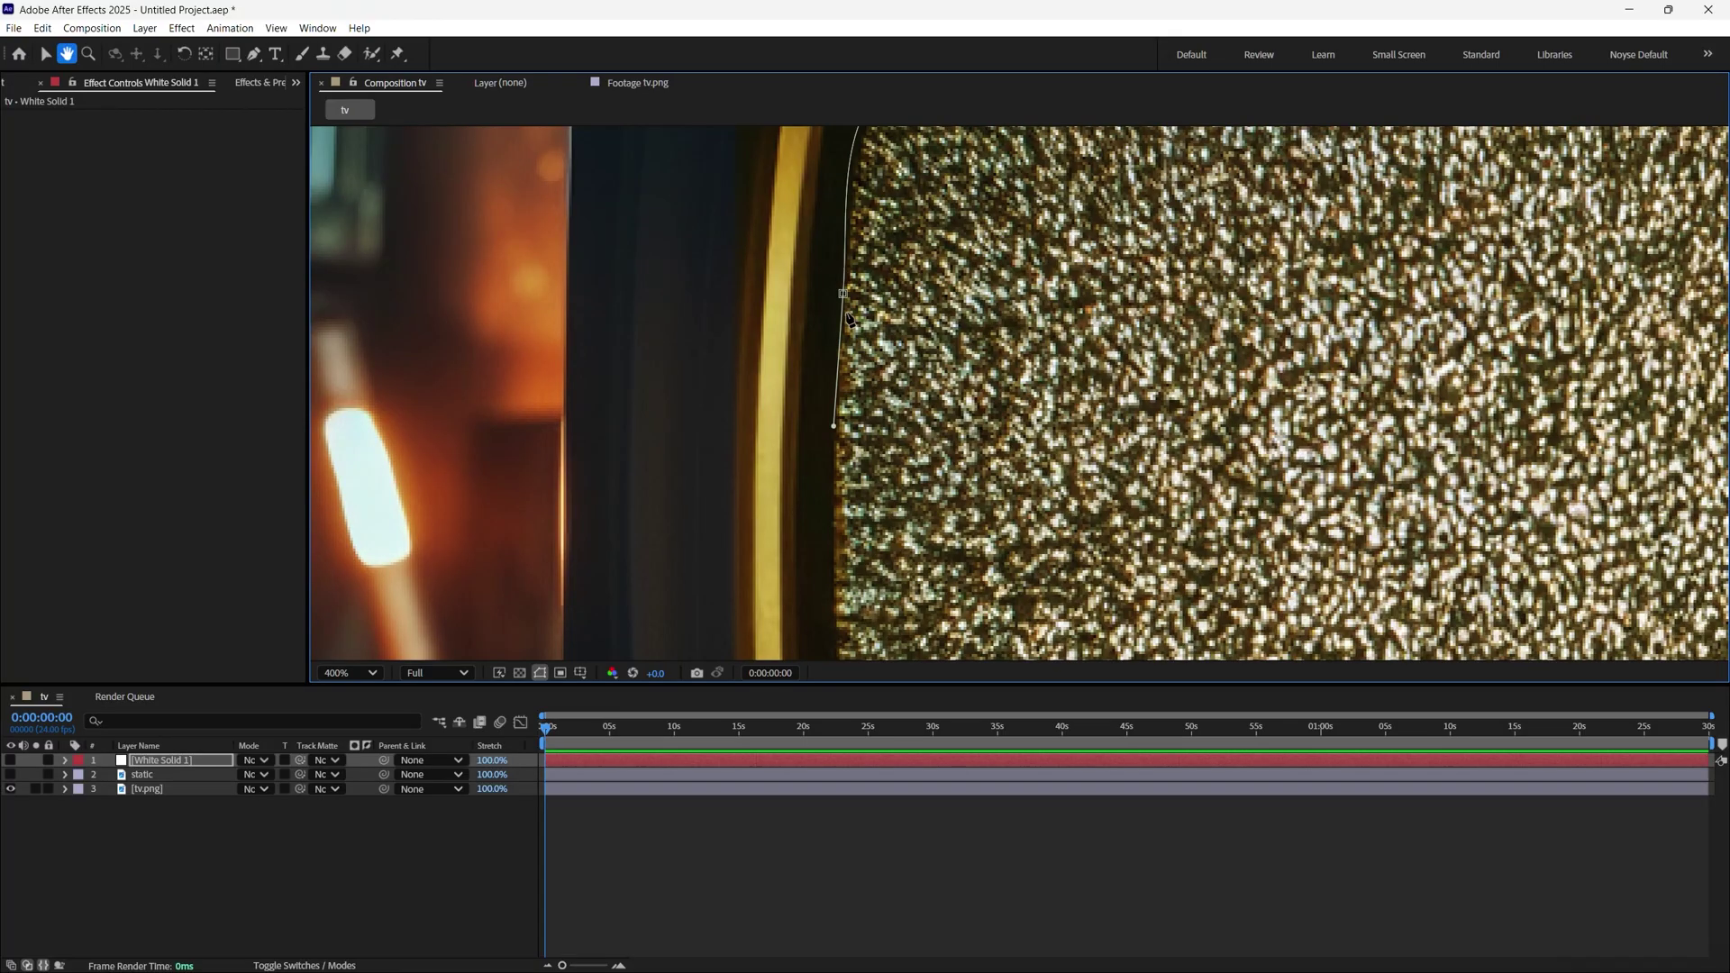
pyautogui.moveTo(849, 317); pyautogui.dragTo(848, 236)
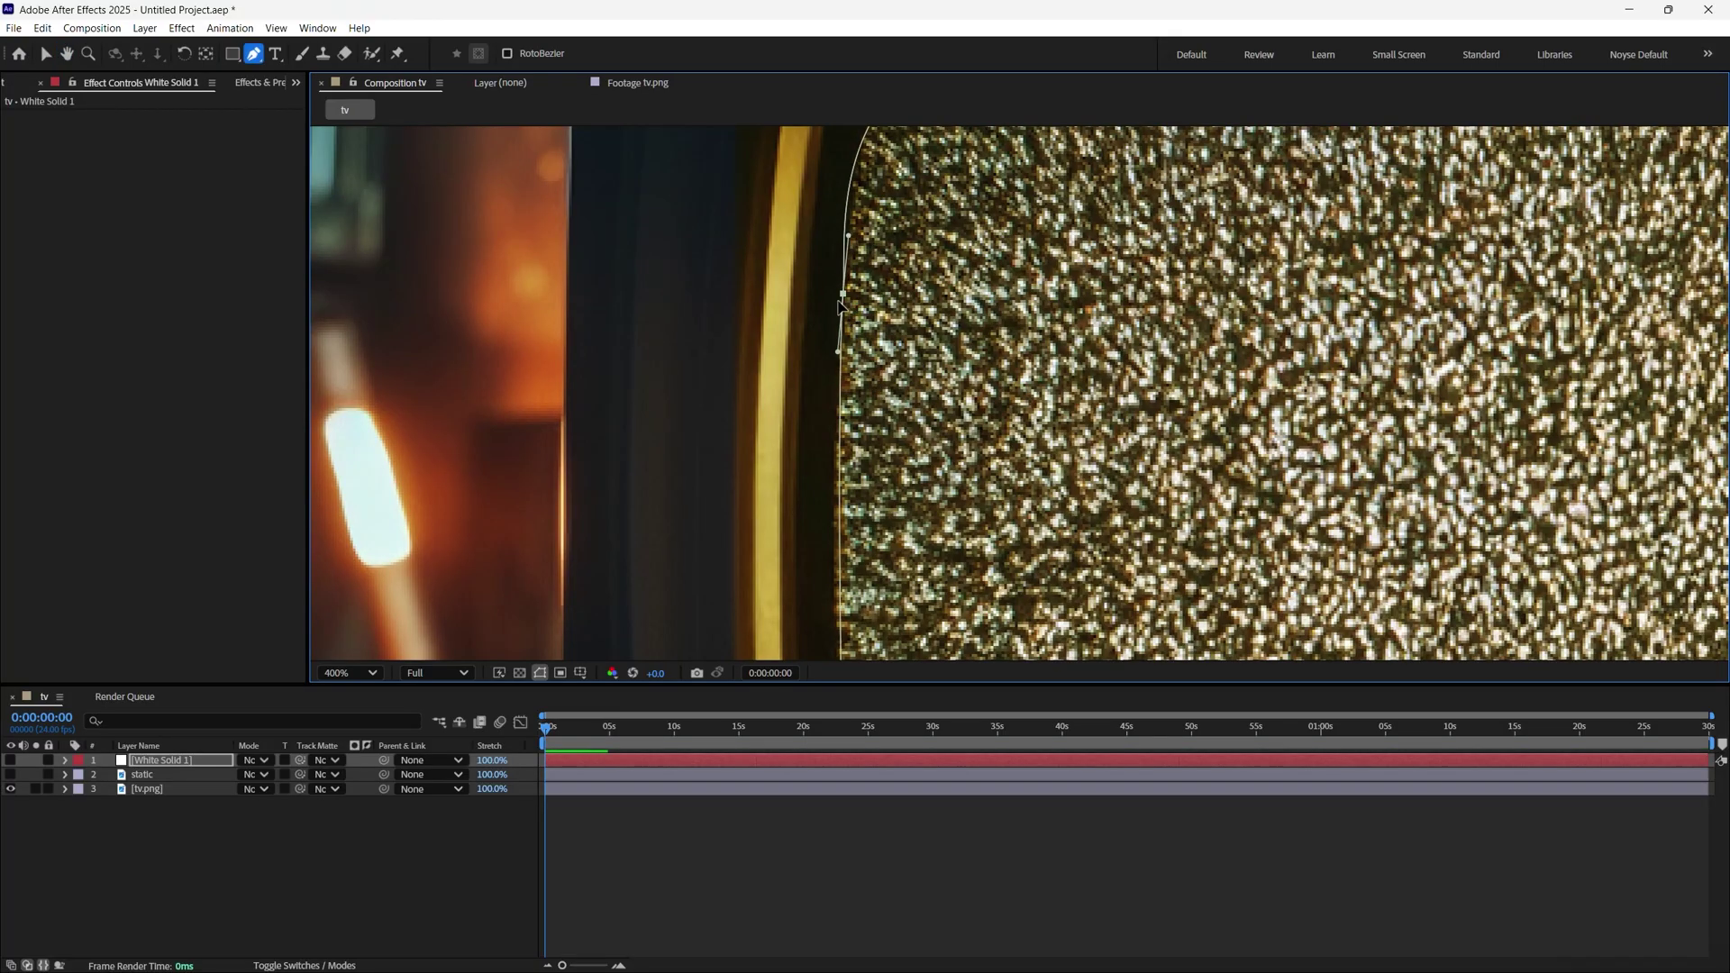
# Fit the view, check White Solid 1's mask, then hide the solid and show the static layer
pyautogui.click(350, 673)
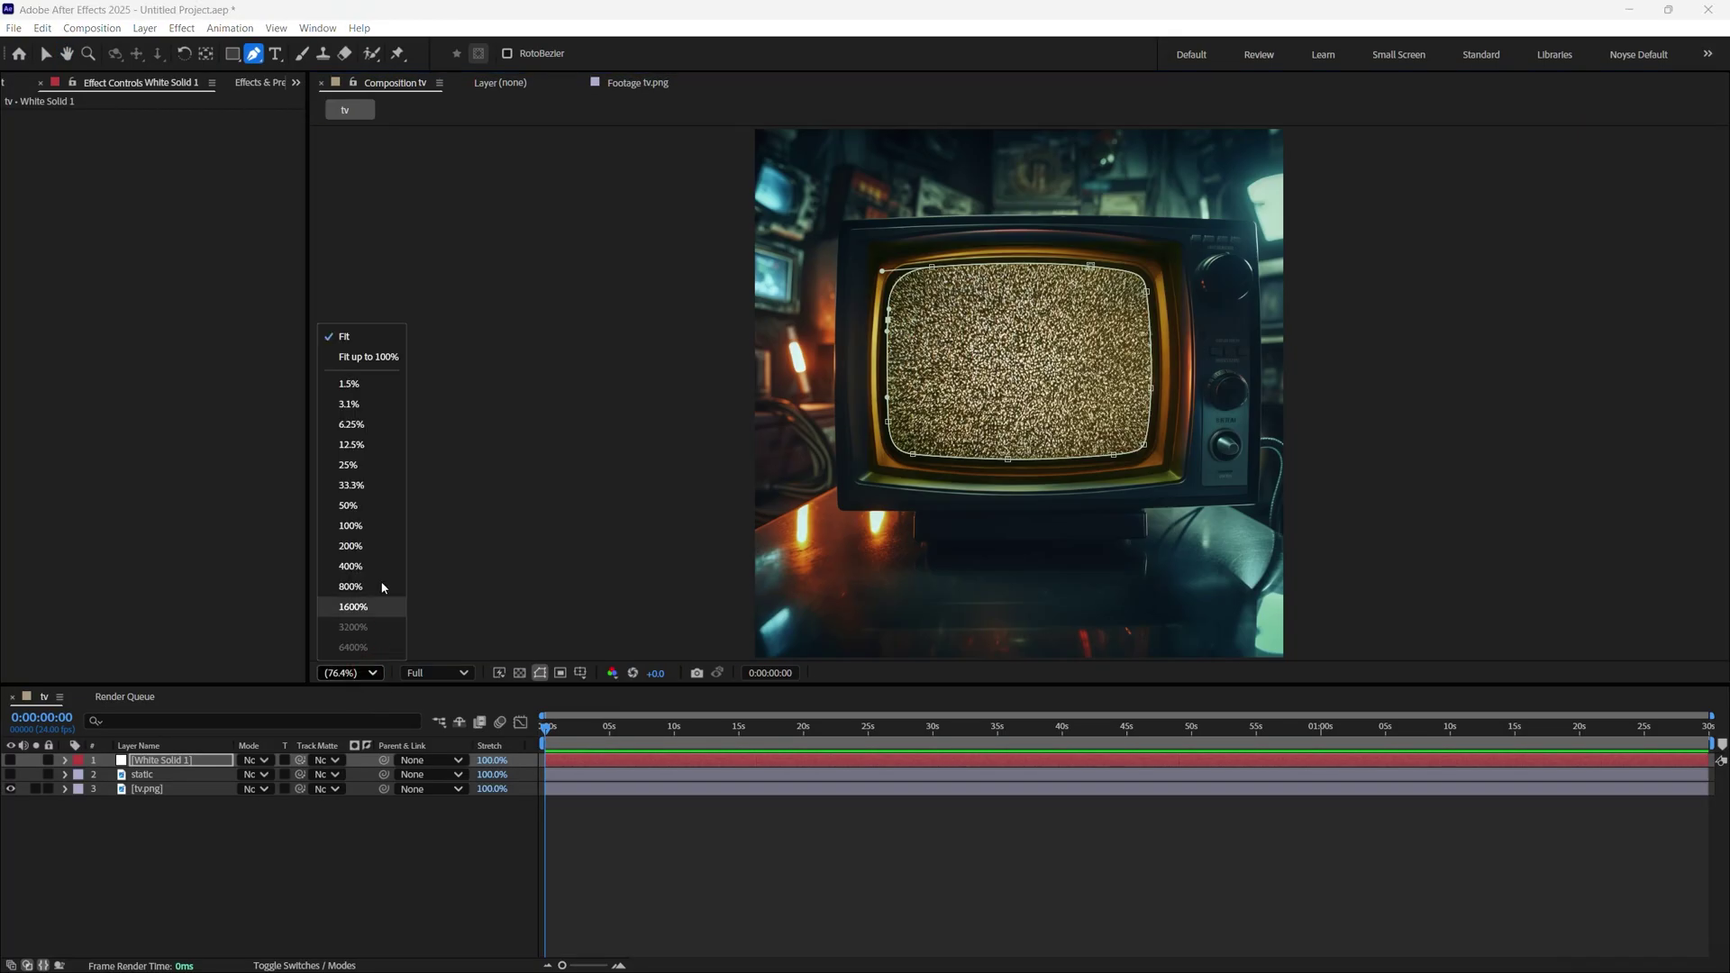
pyautogui.click(351, 525)
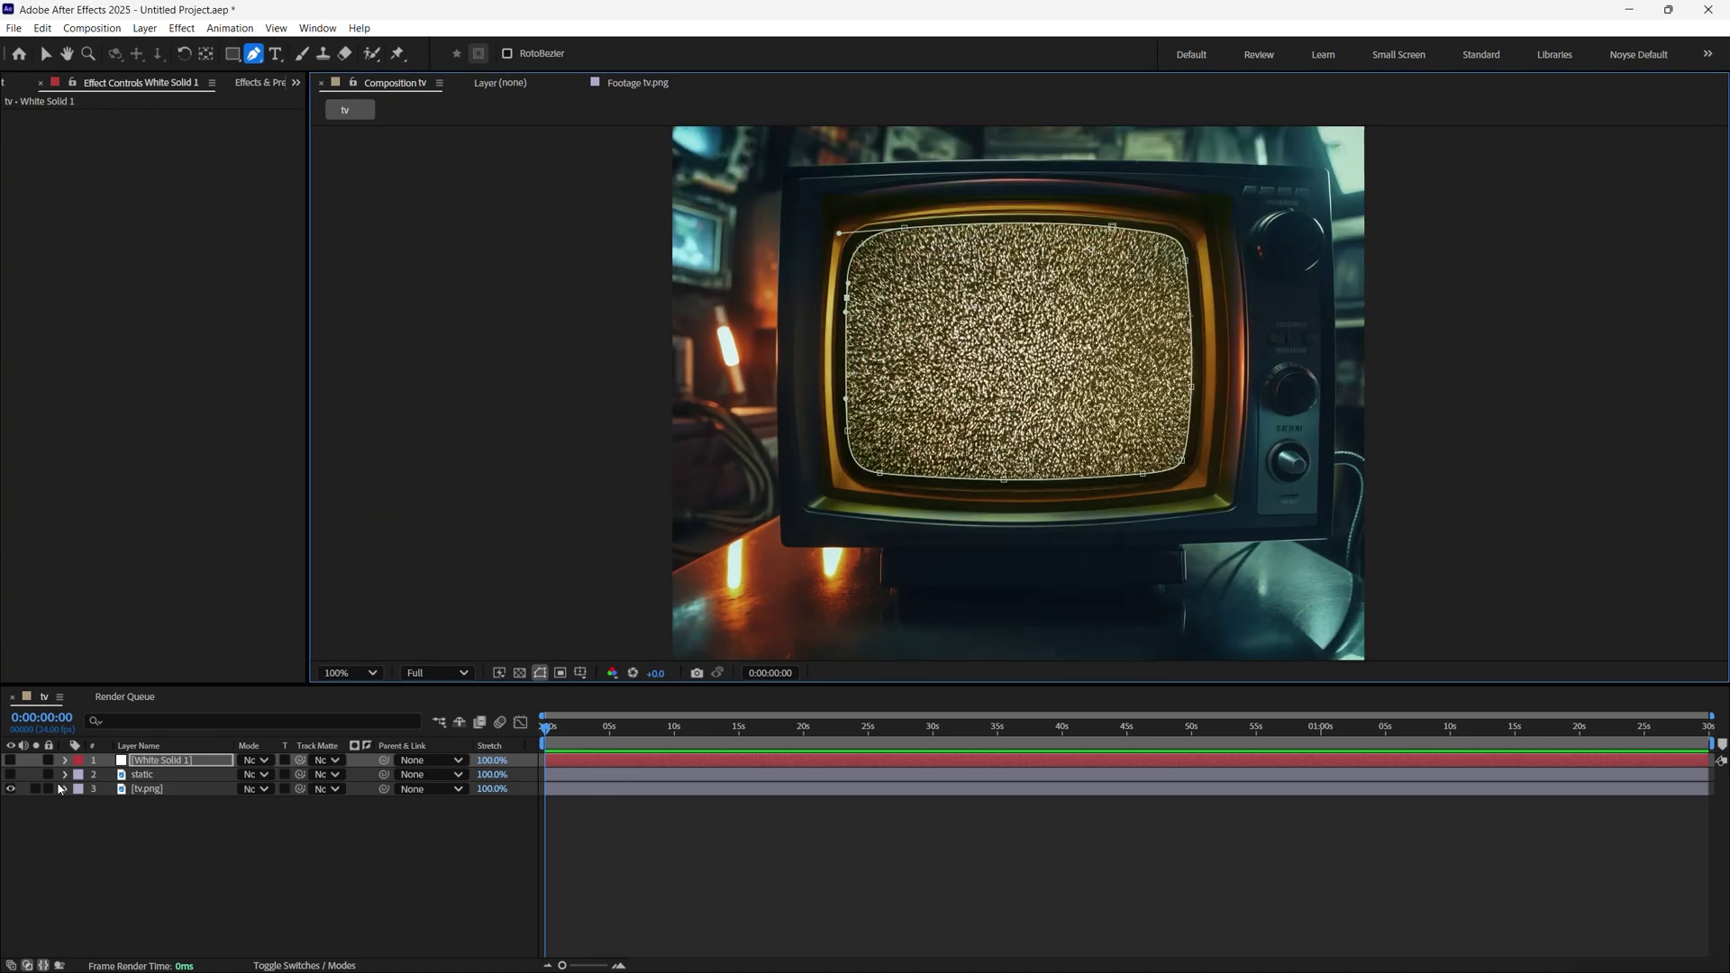
pyautogui.click(11, 761)
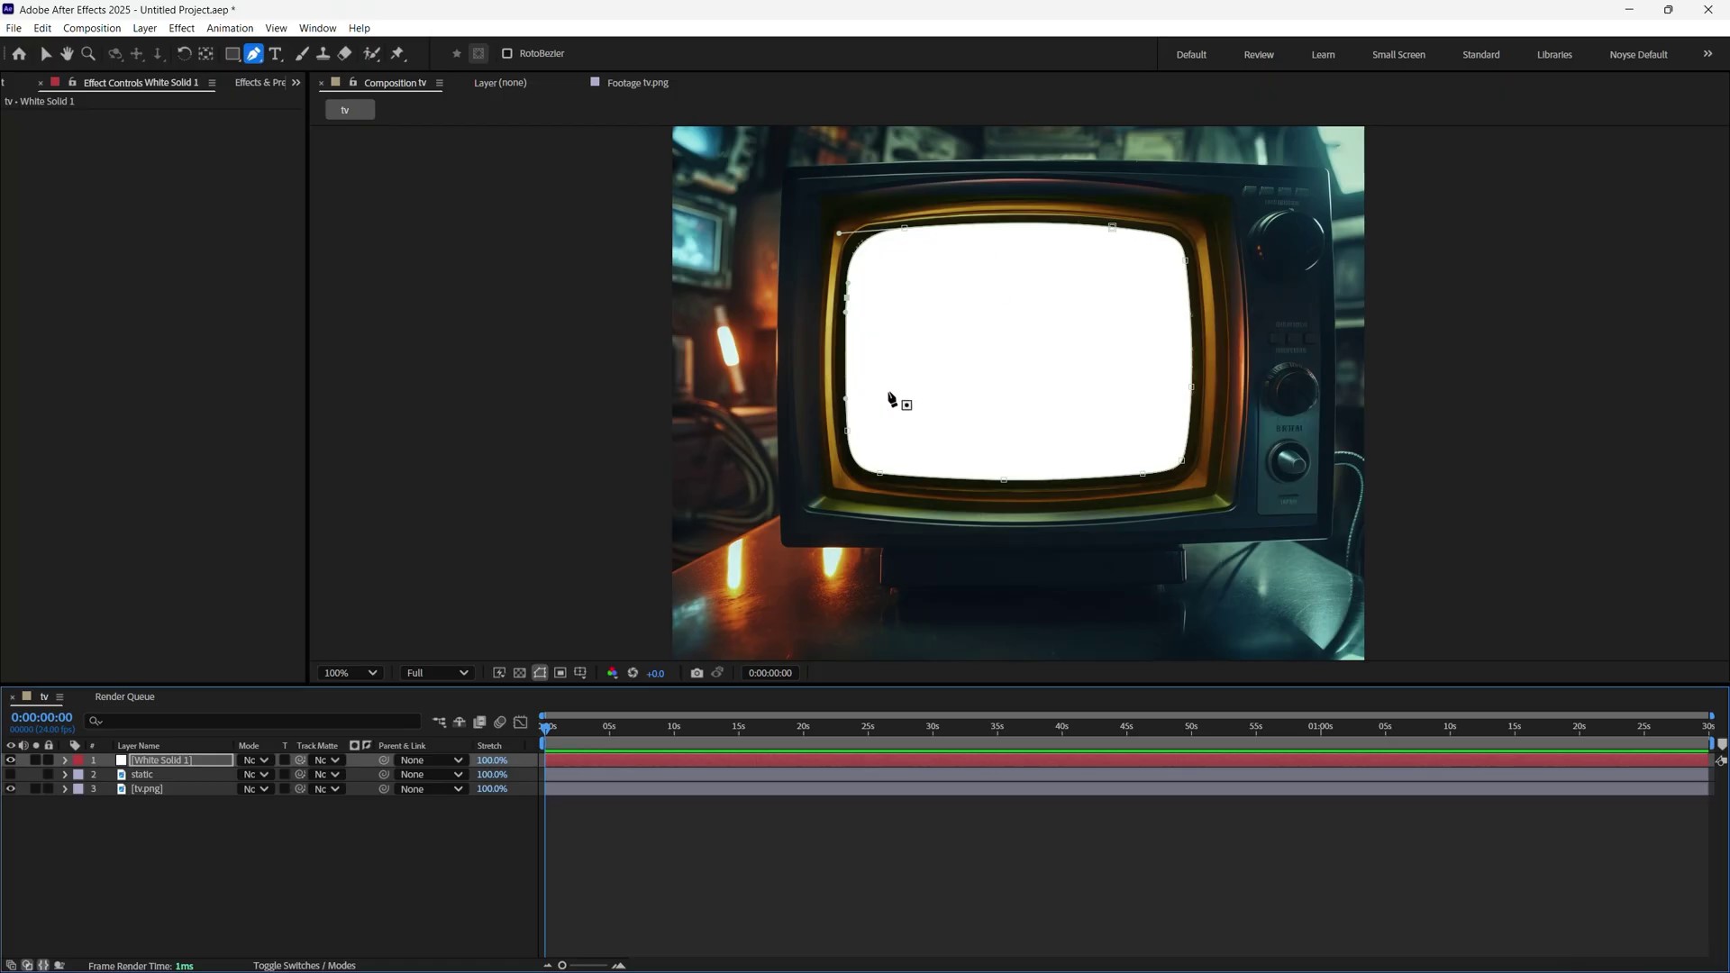
pyautogui.click(11, 761)
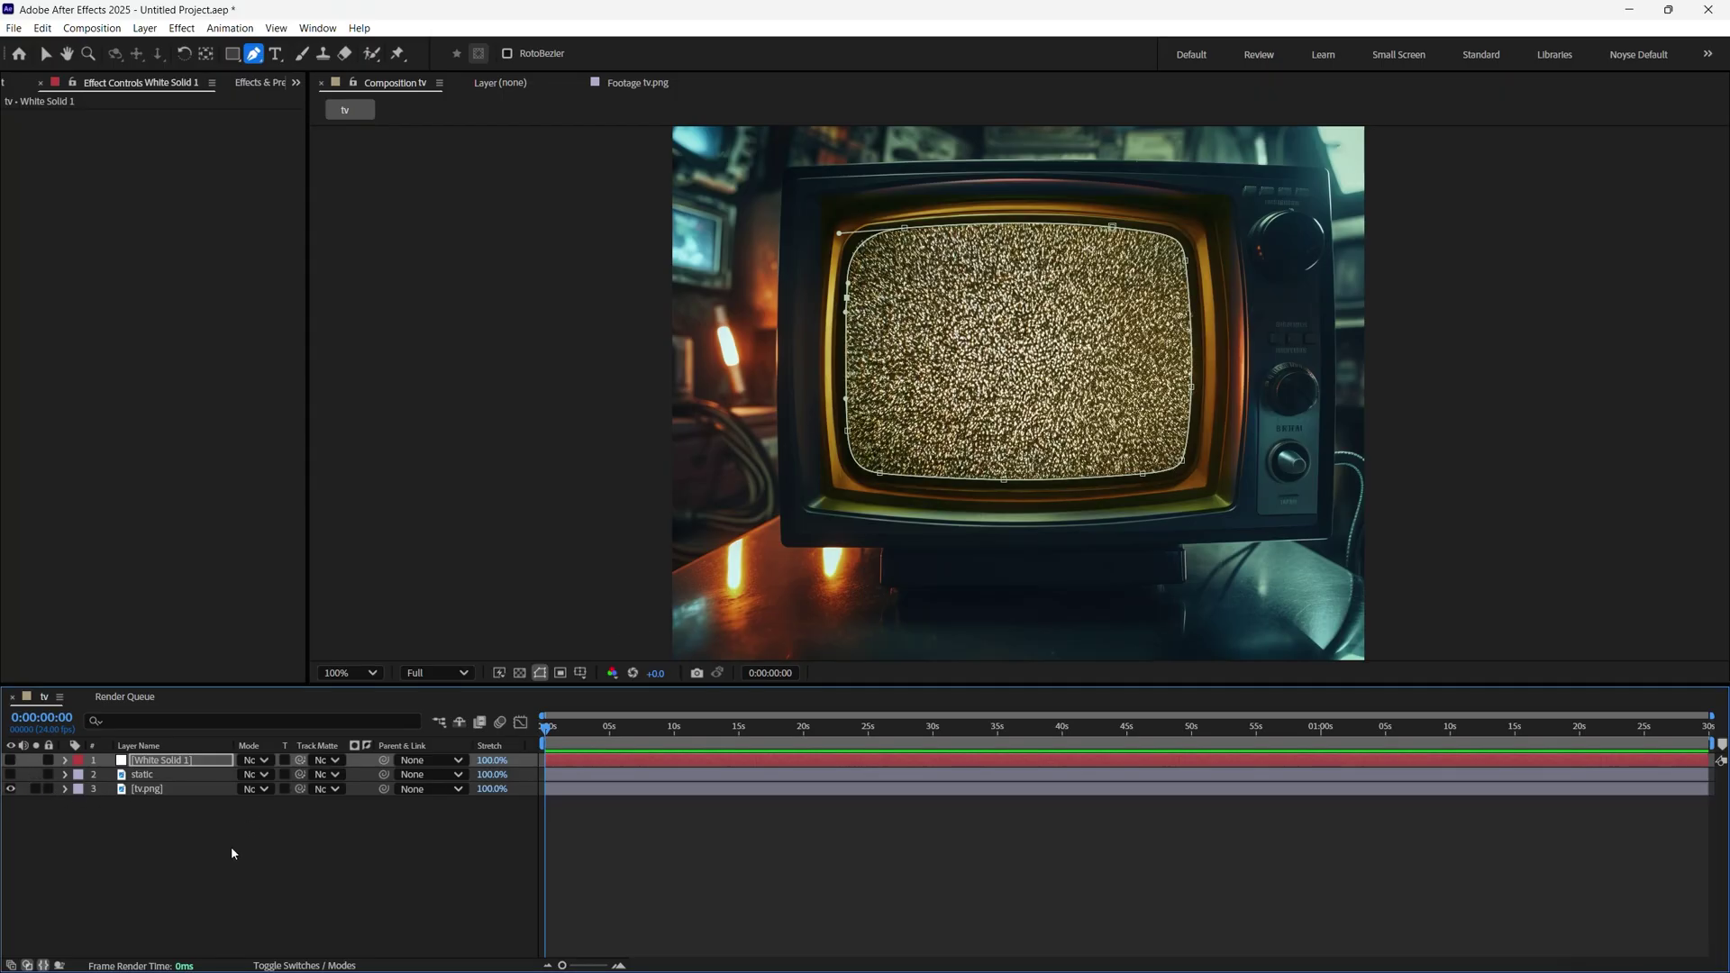
pyautogui.click(11, 775)
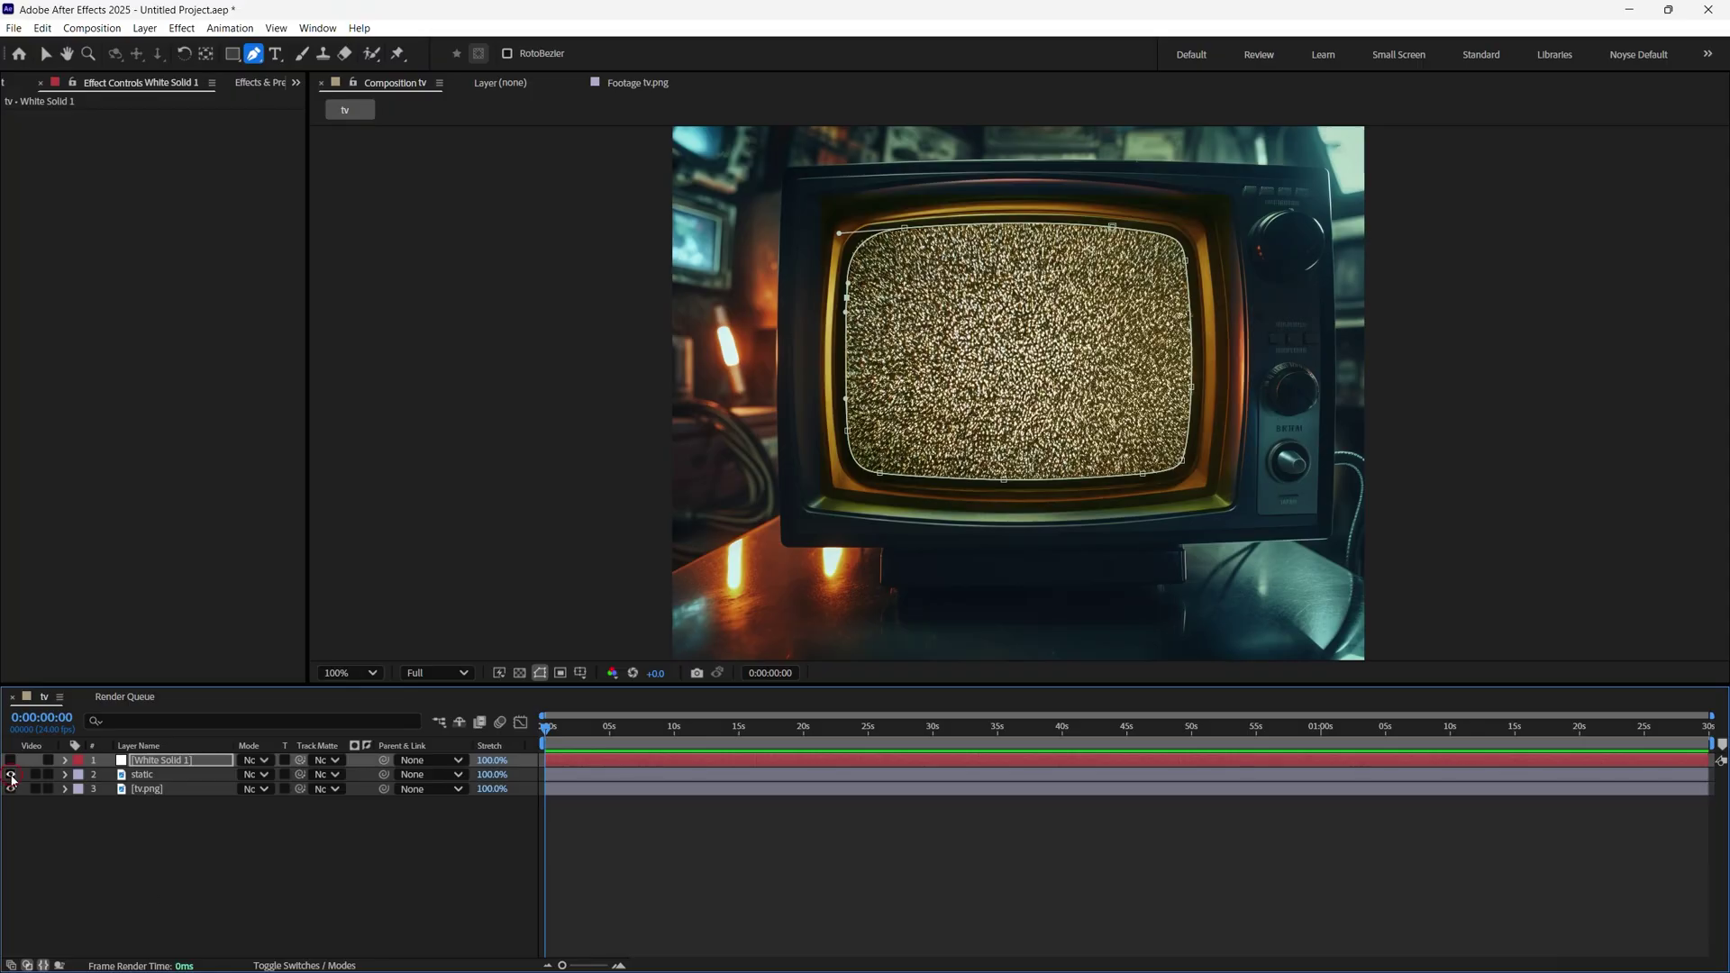
pyautogui.click(214, 777)
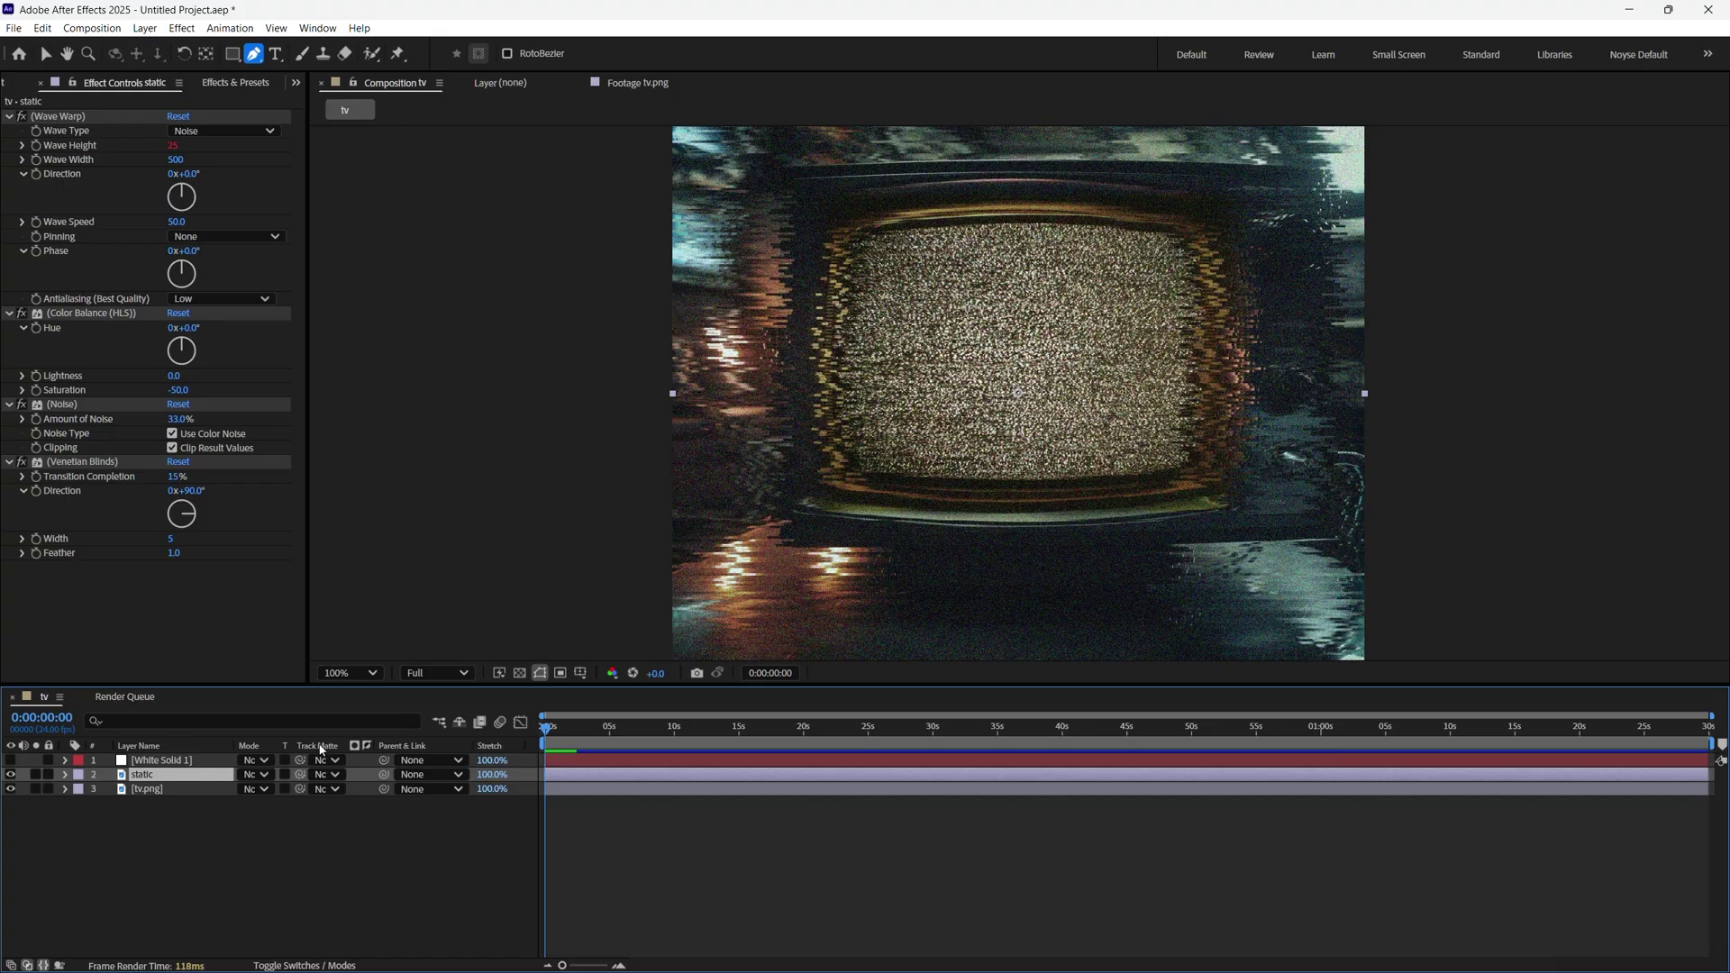
# Set the static layer's Track Matte to '1. White Solid 1'
pyautogui.click(295, 965)
pyautogui.click(298, 966)
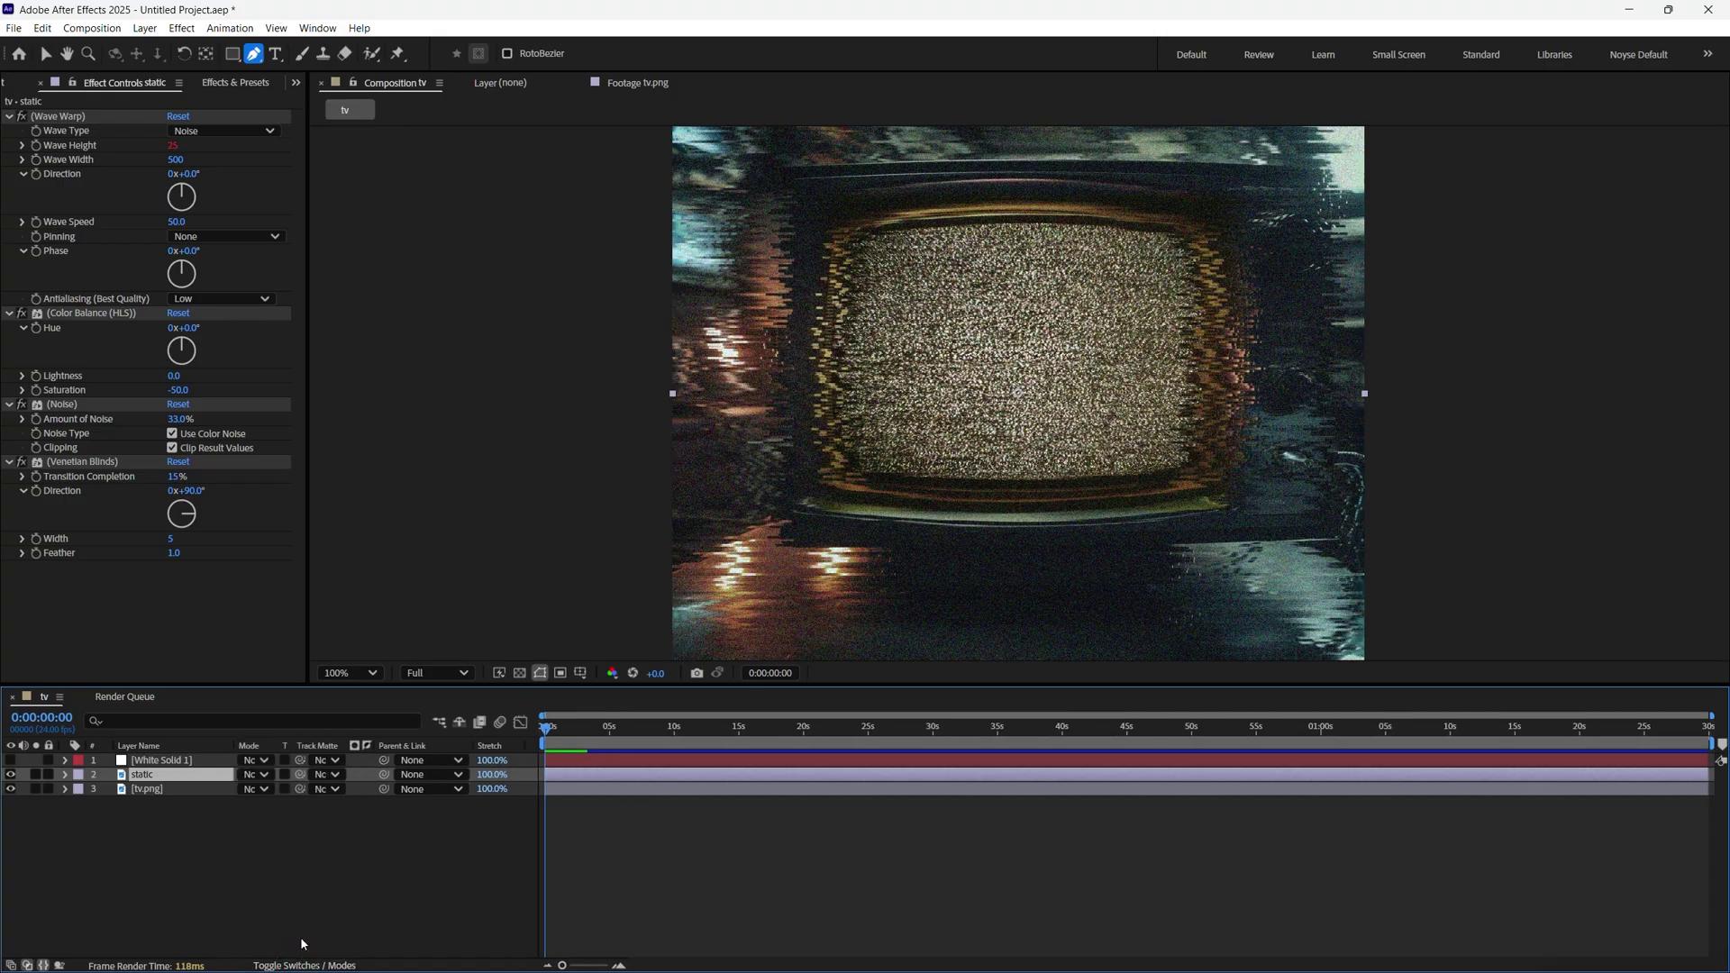
pyautogui.click(335, 775)
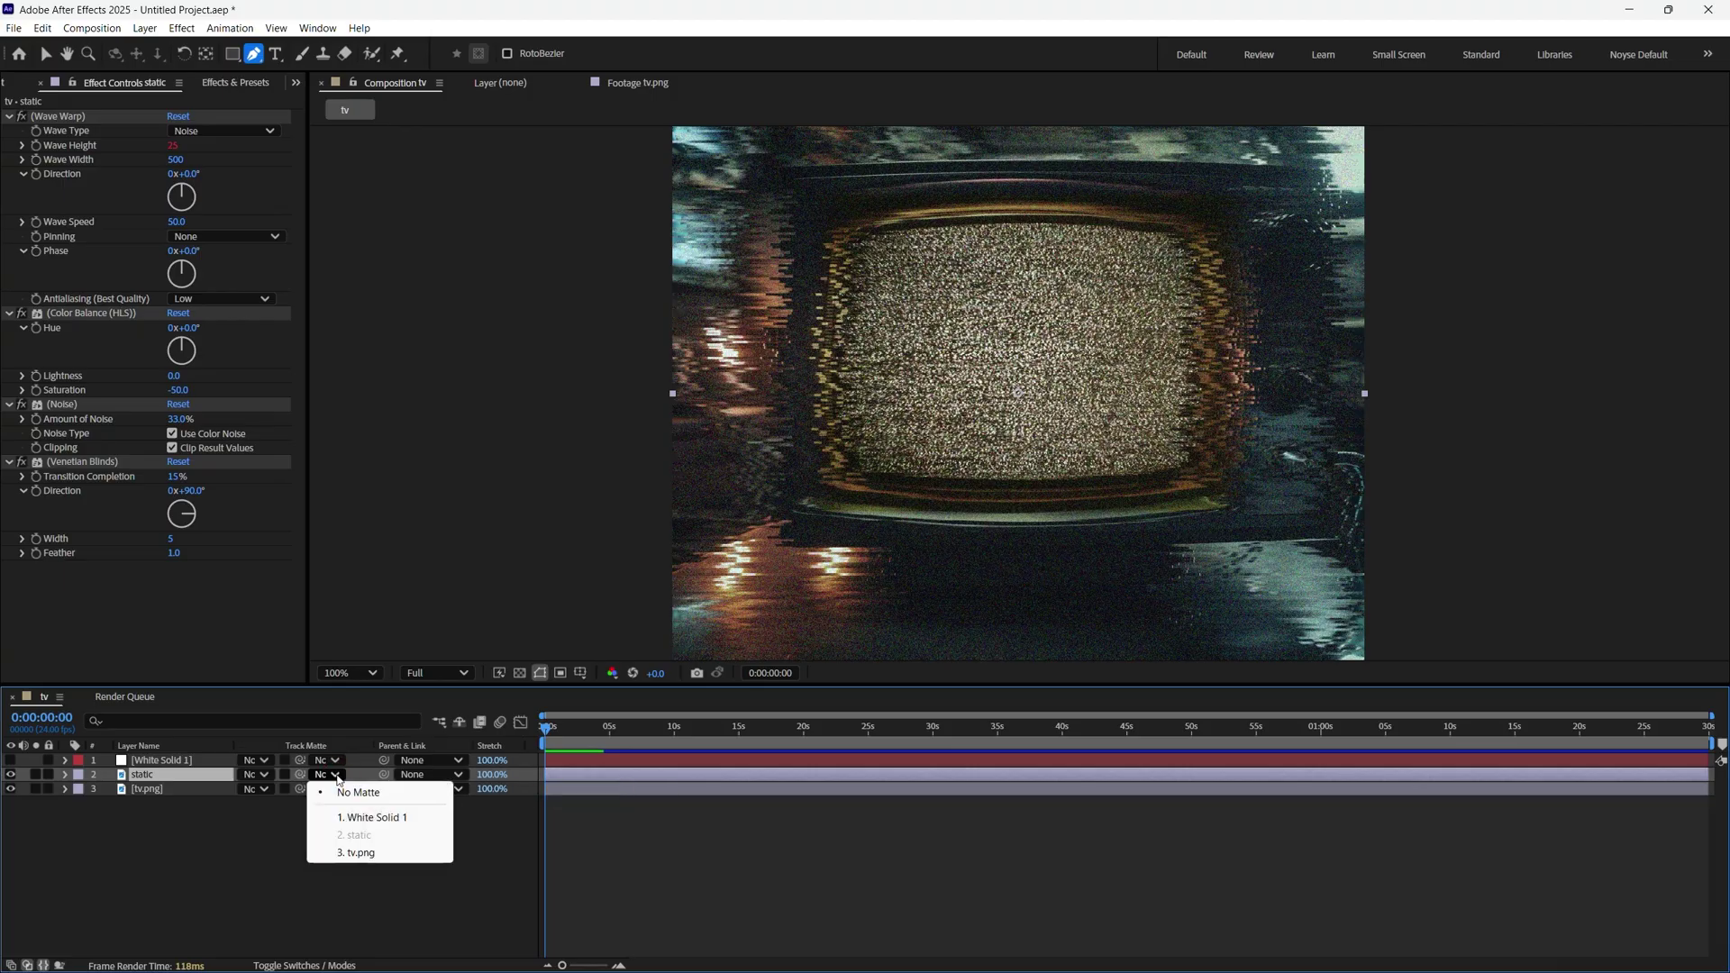
pyautogui.click(360, 818)
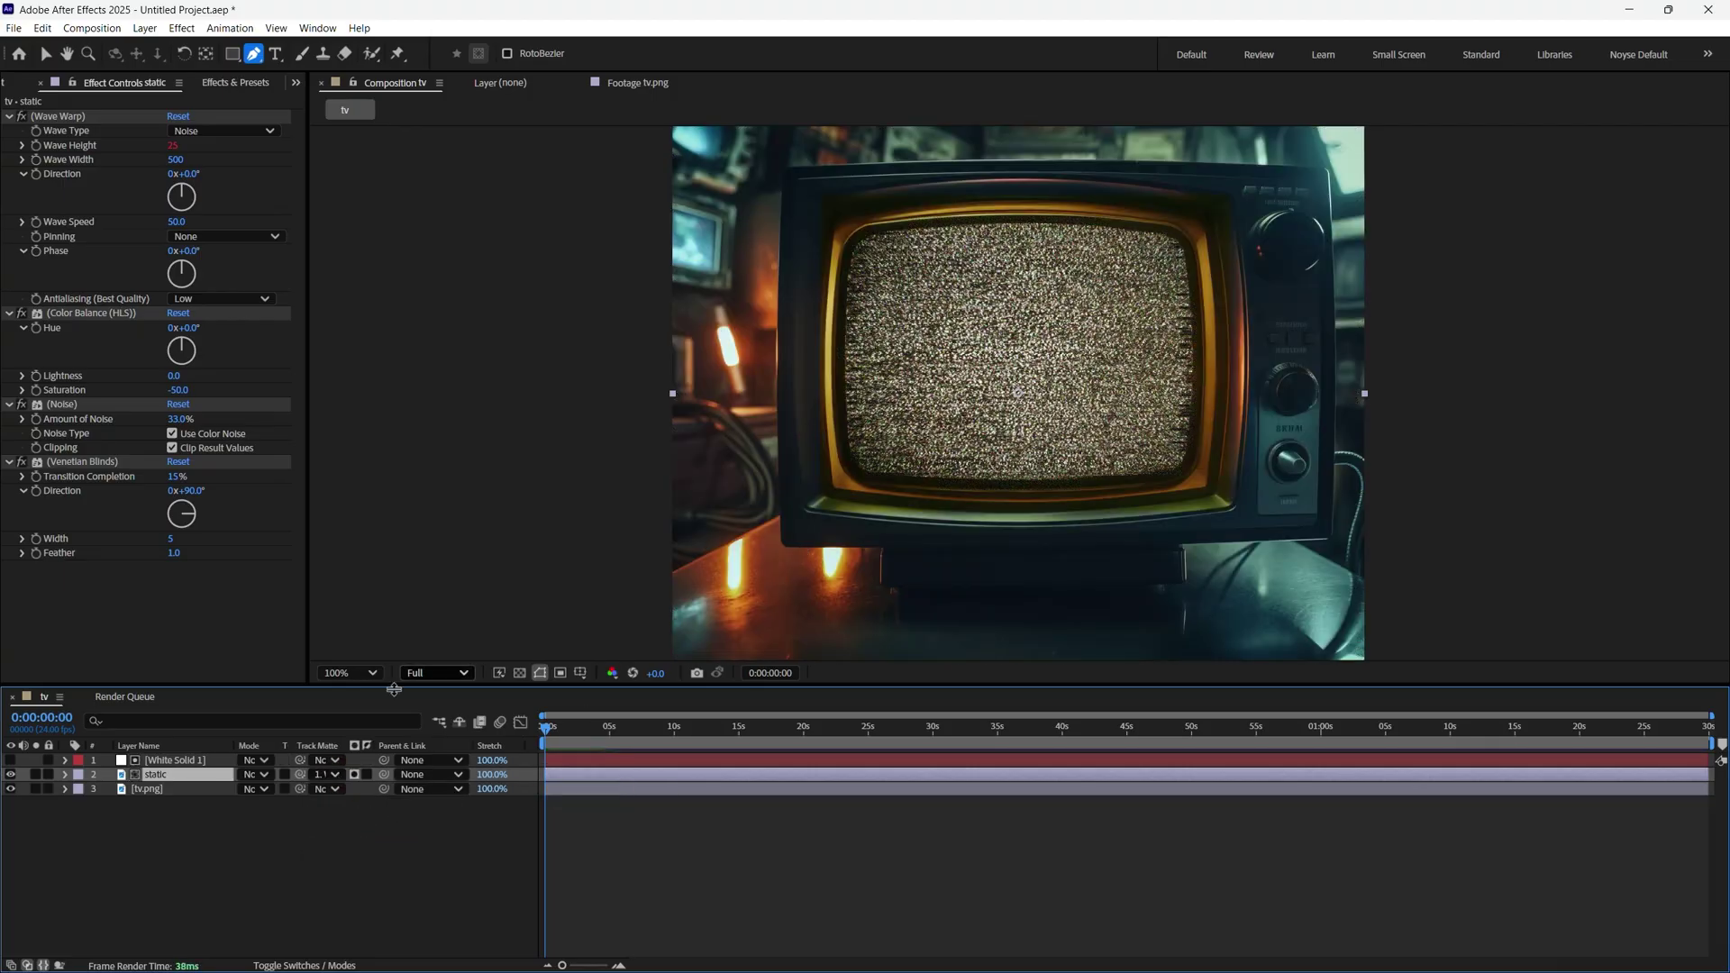
pyautogui.click(176, 760)
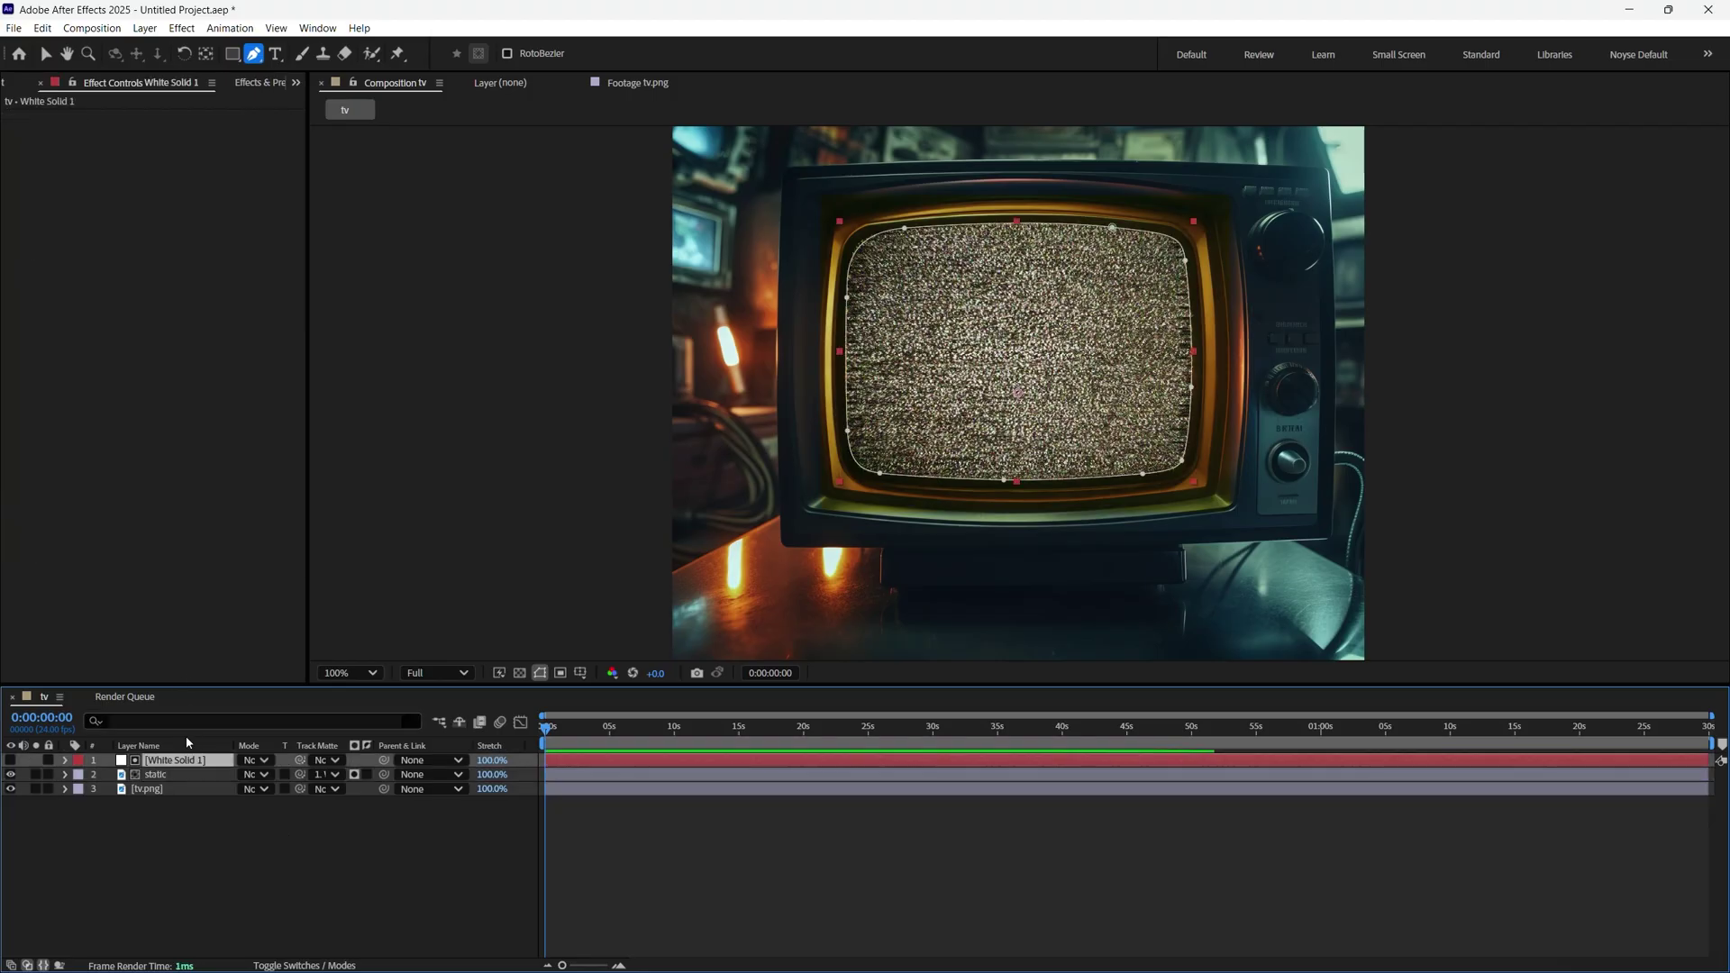
# Duplicate the static layer and apply Gaussian Blur to the copy, static 2
pyautogui.click(176, 775)
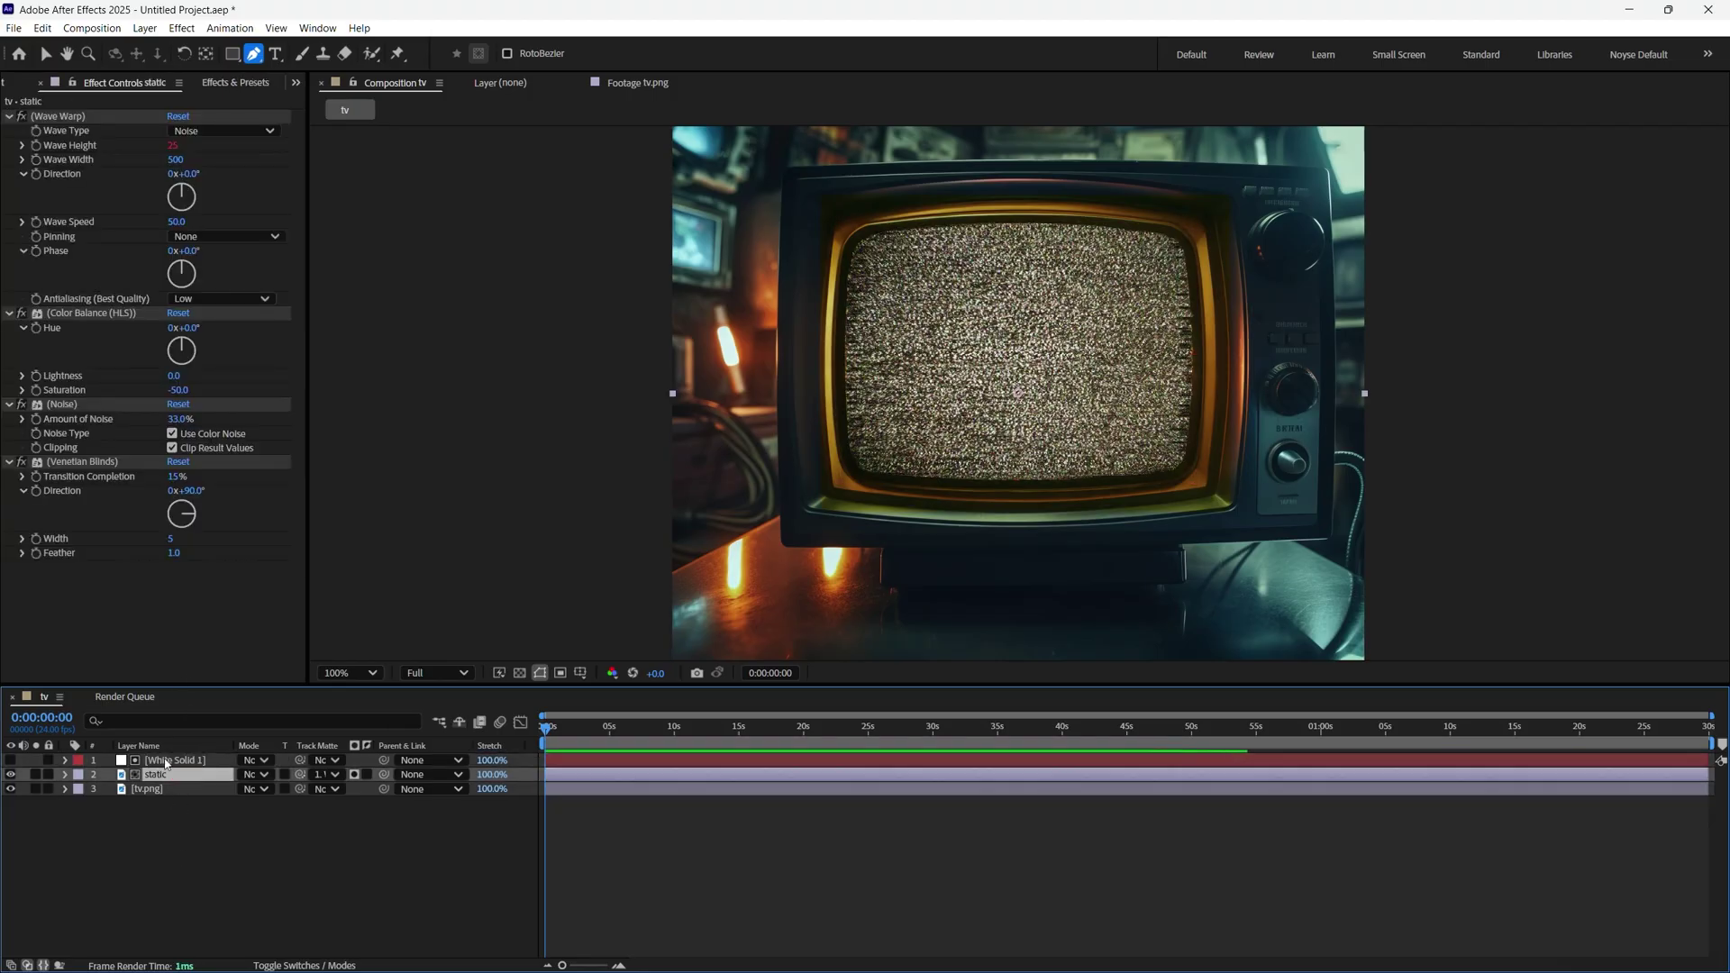
pyautogui.hotkey('ctrl', 'd')
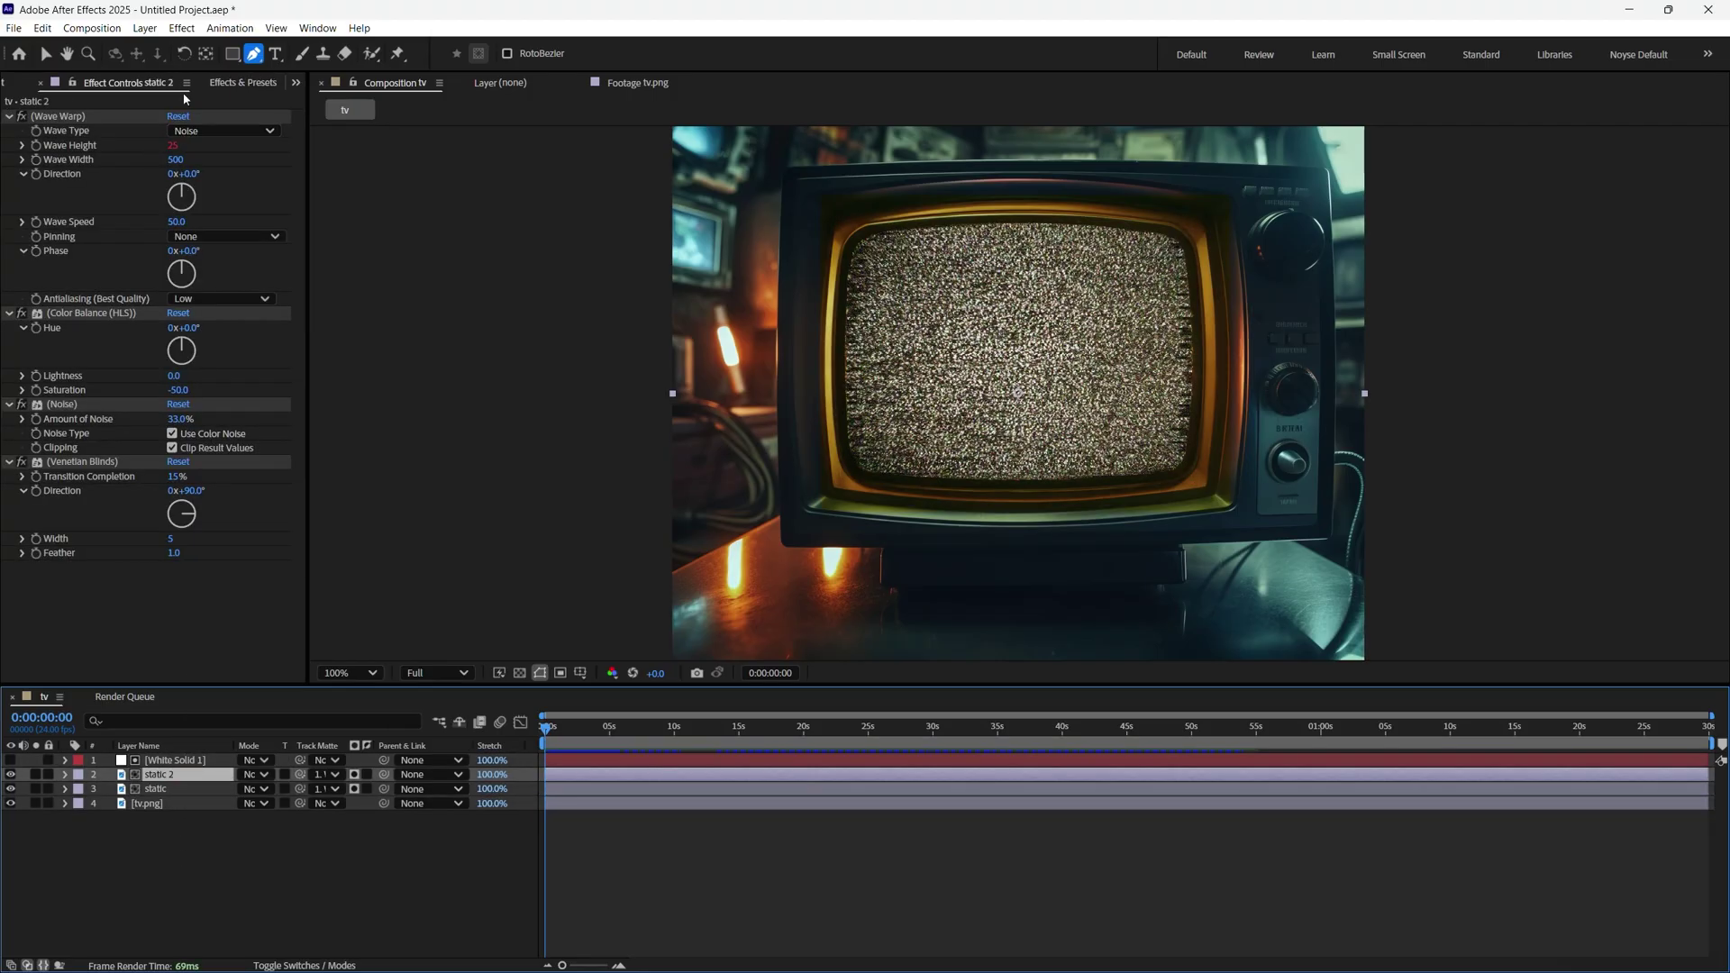
pyautogui.click(296, 86)
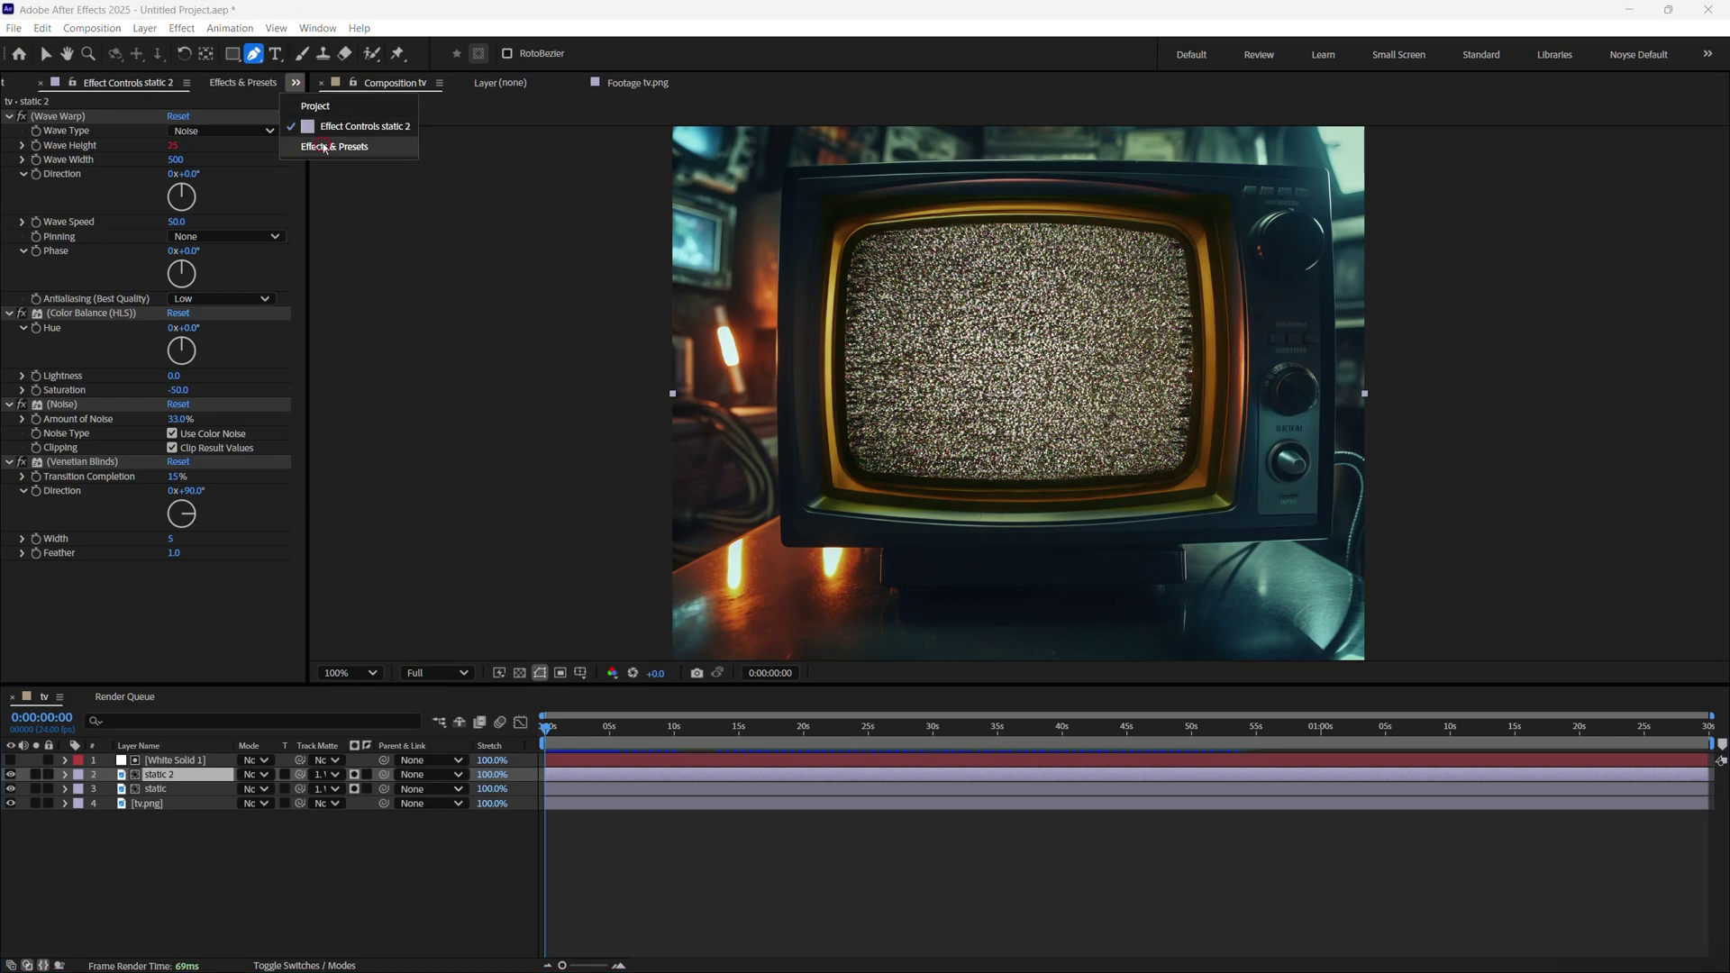
pyautogui.click(356, 146)
pyautogui.click(131, 103)
pyautogui.hotkey('ctrl', 'a')
pyautogui.write('gaus')
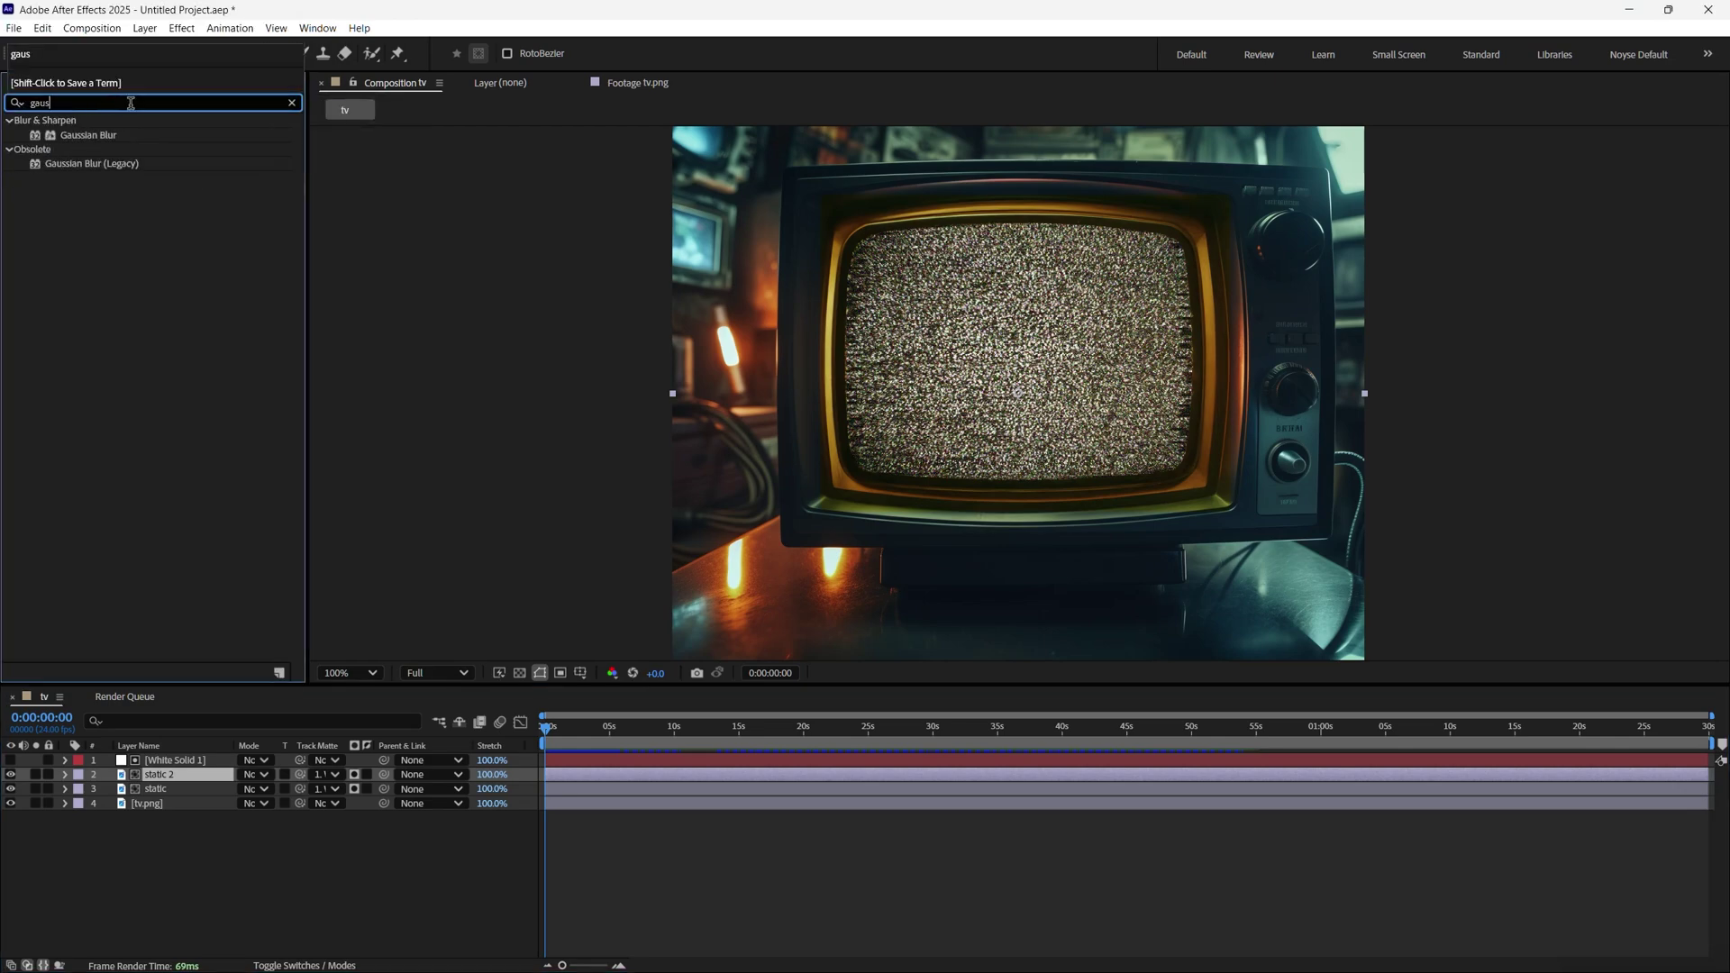
pyautogui.doubleClick(39, 137)
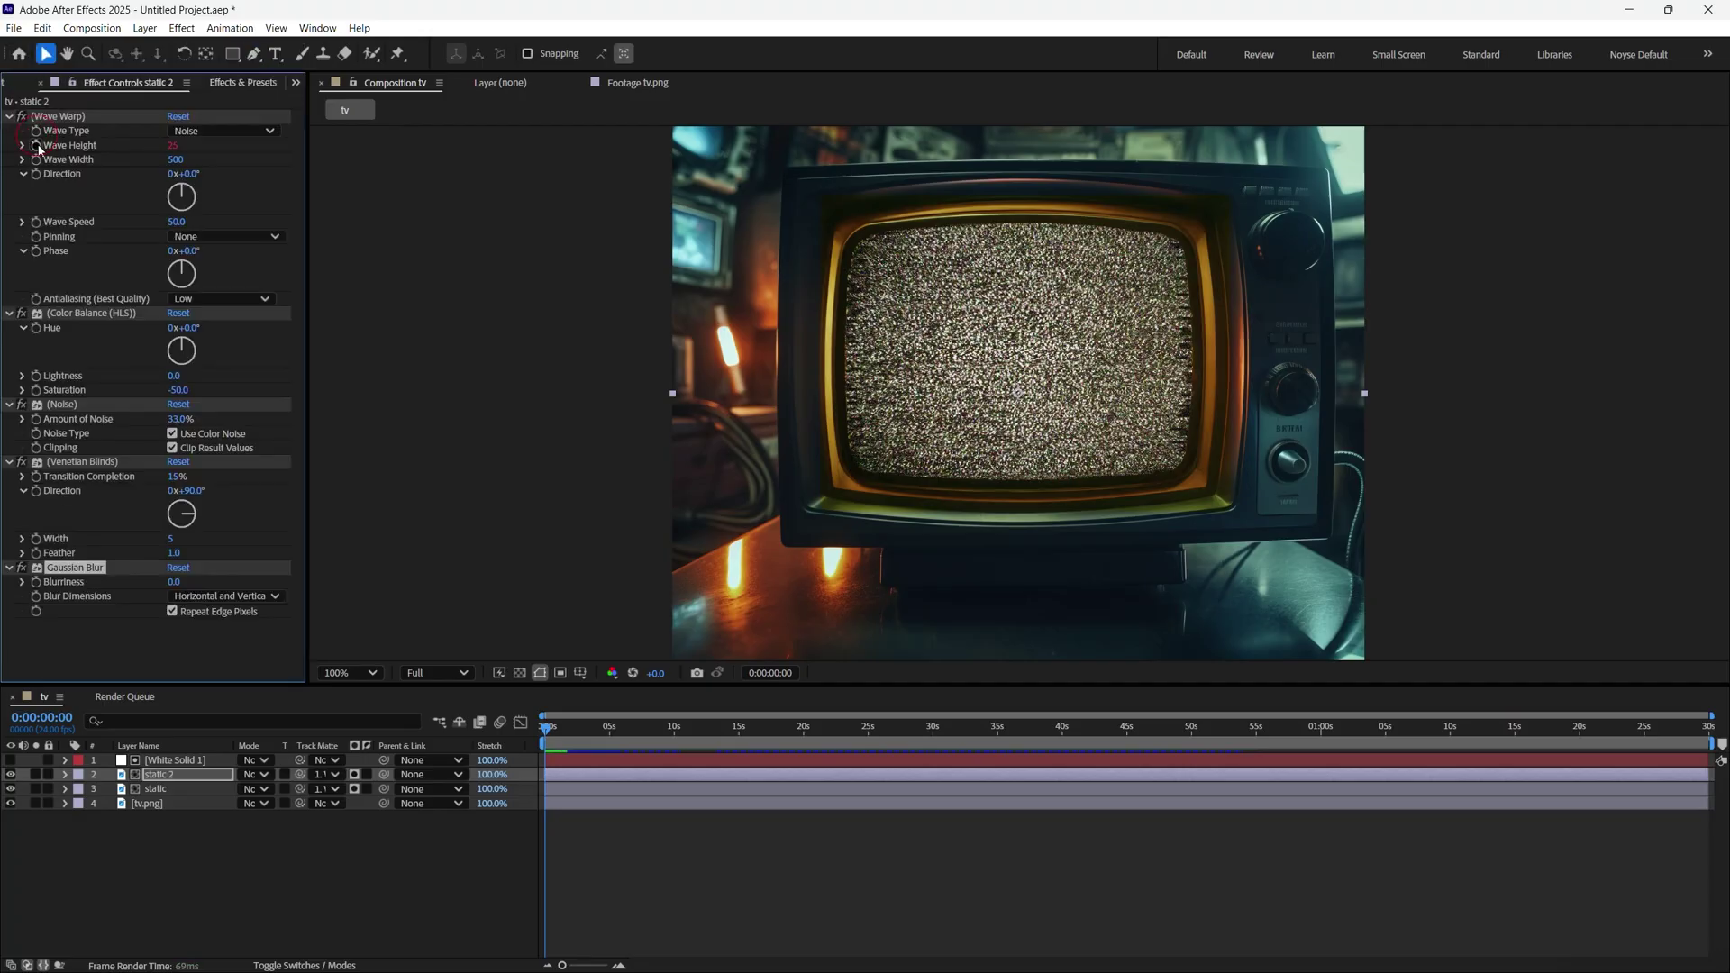
# Set Blurriness to 20, blend static 2 with Classic Color Dodge, and preview
pyautogui.click(175, 583)
pyautogui.write('20')
pyautogui.press('Return')
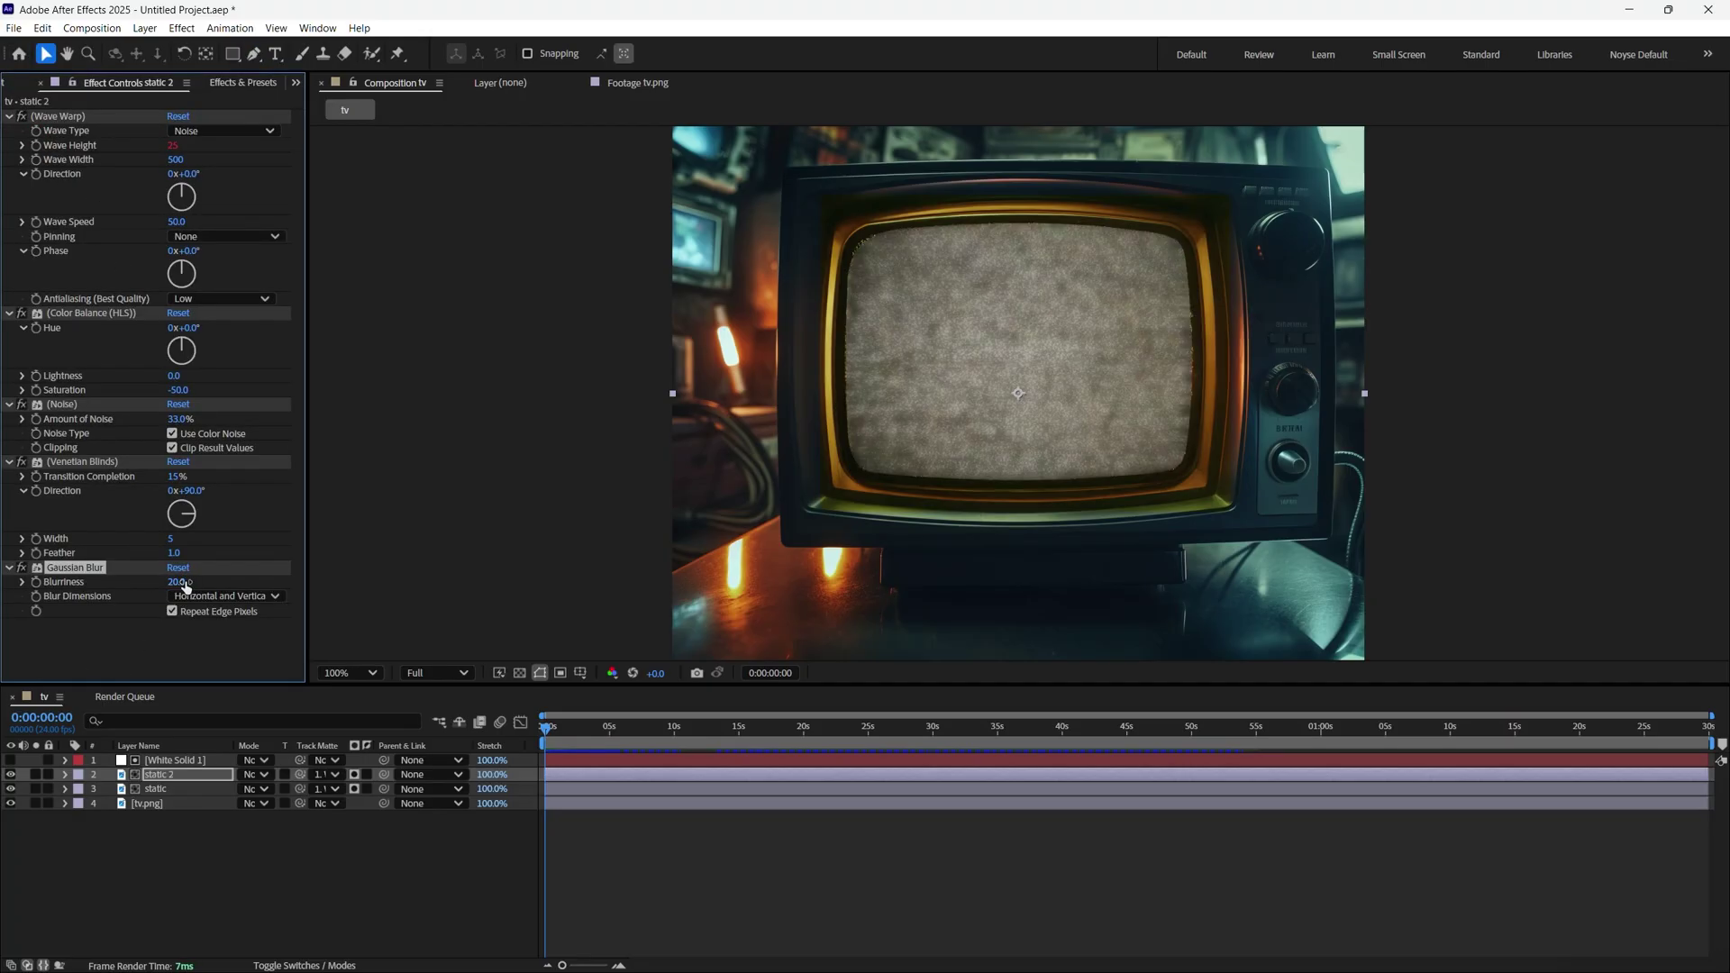
pyautogui.click(266, 782)
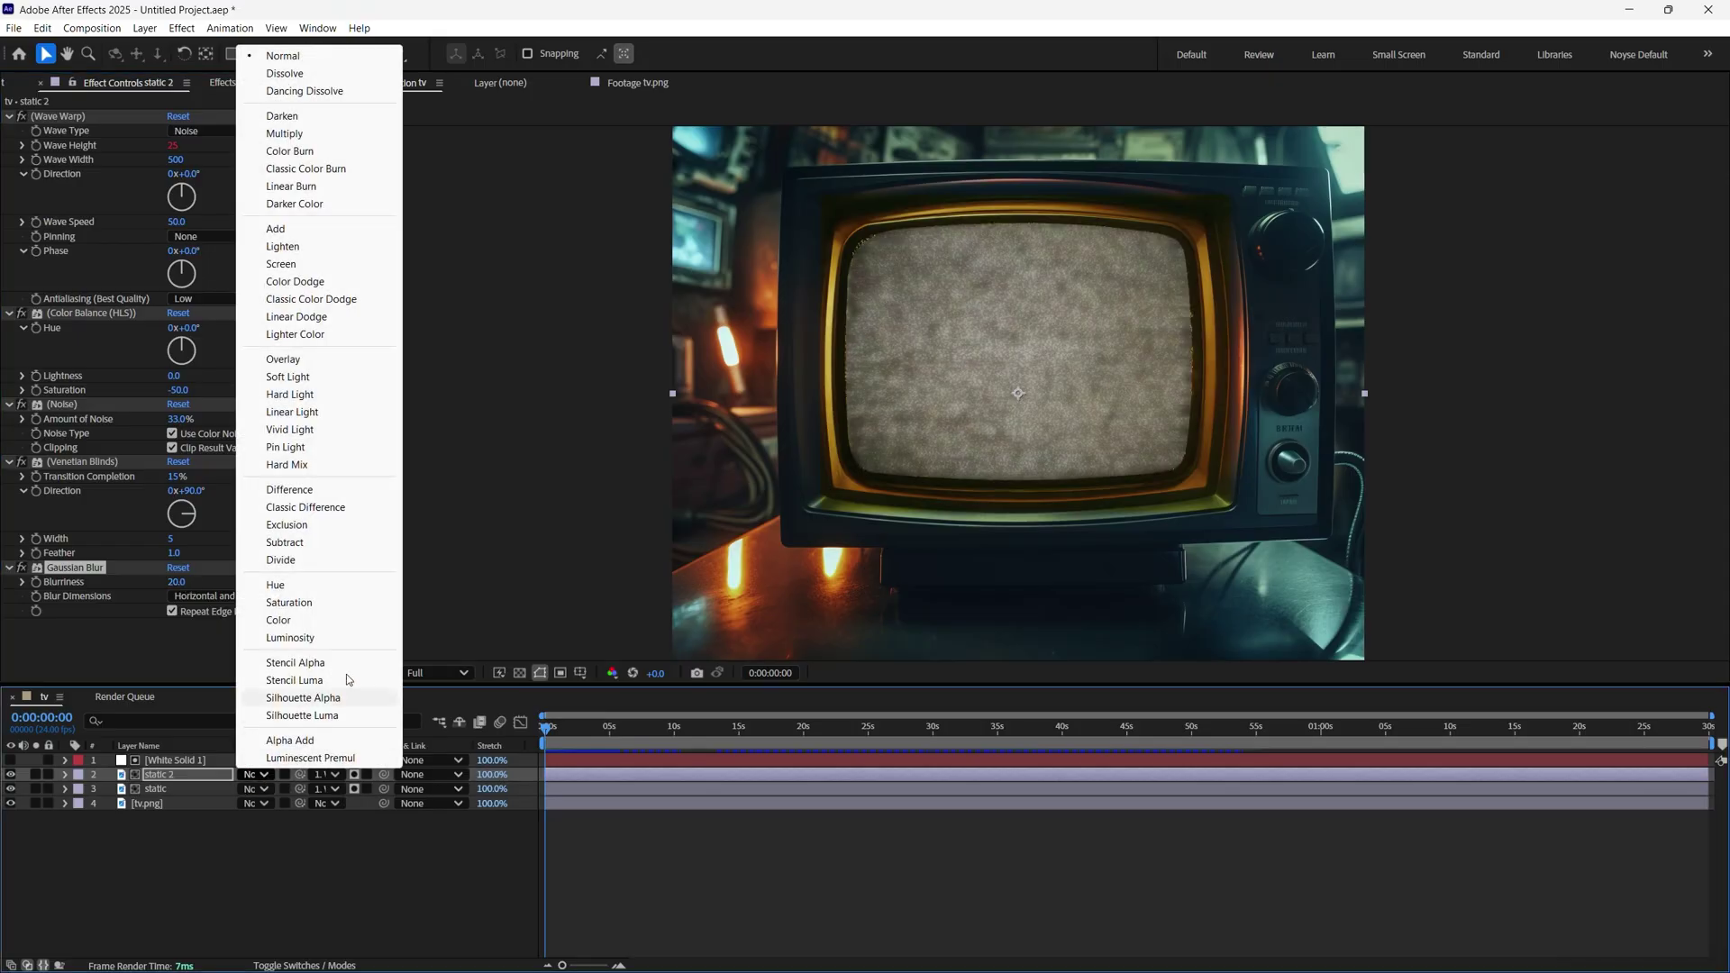
pyautogui.click(345, 301)
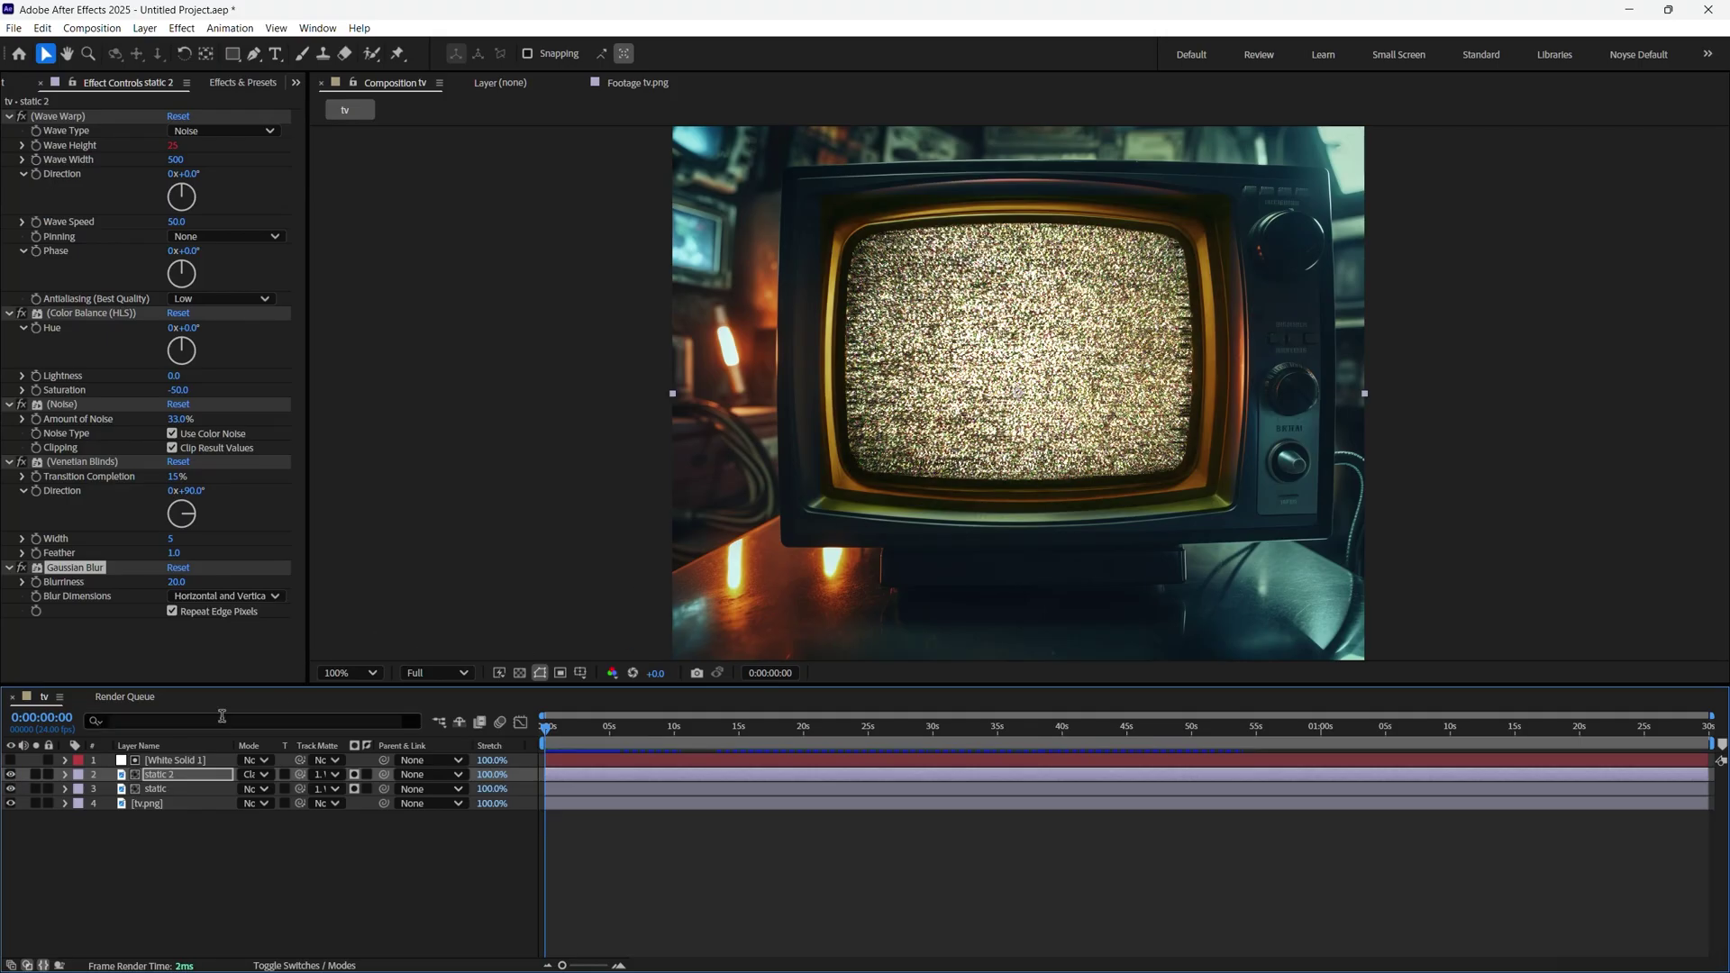
pyautogui.press('space')
# Give White Solid 1's Mask 1 a 10-pixel feather and preview from the start
pyautogui.click(183, 762)
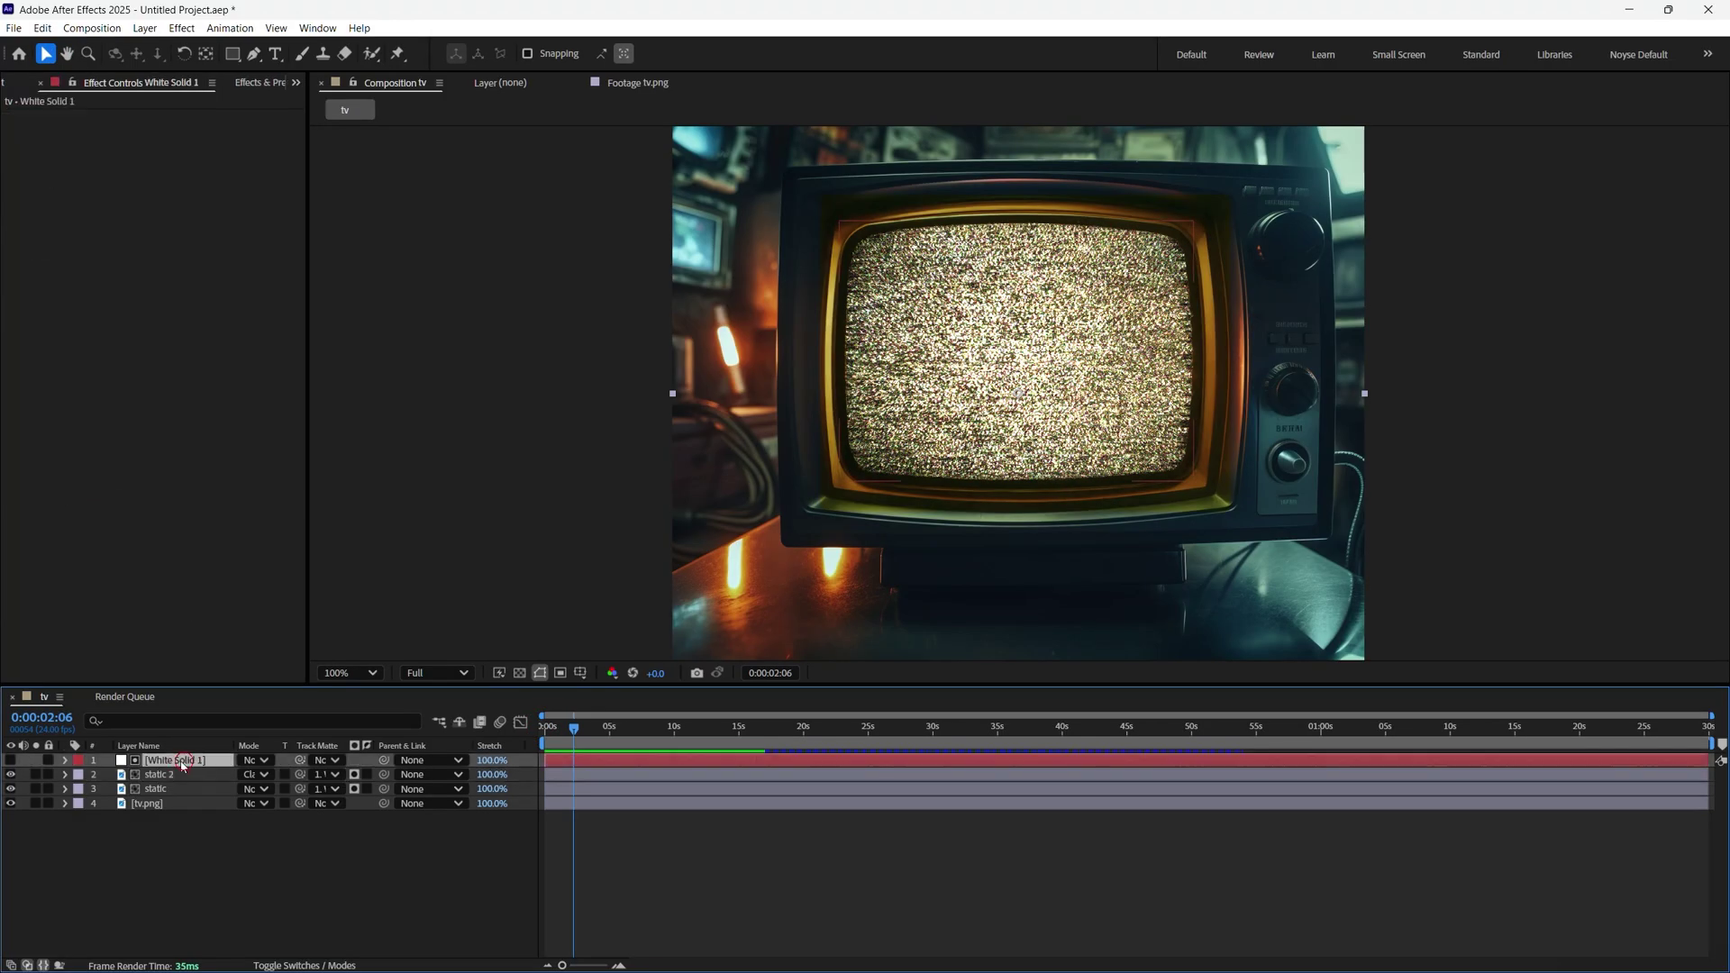
pyautogui.click(65, 763)
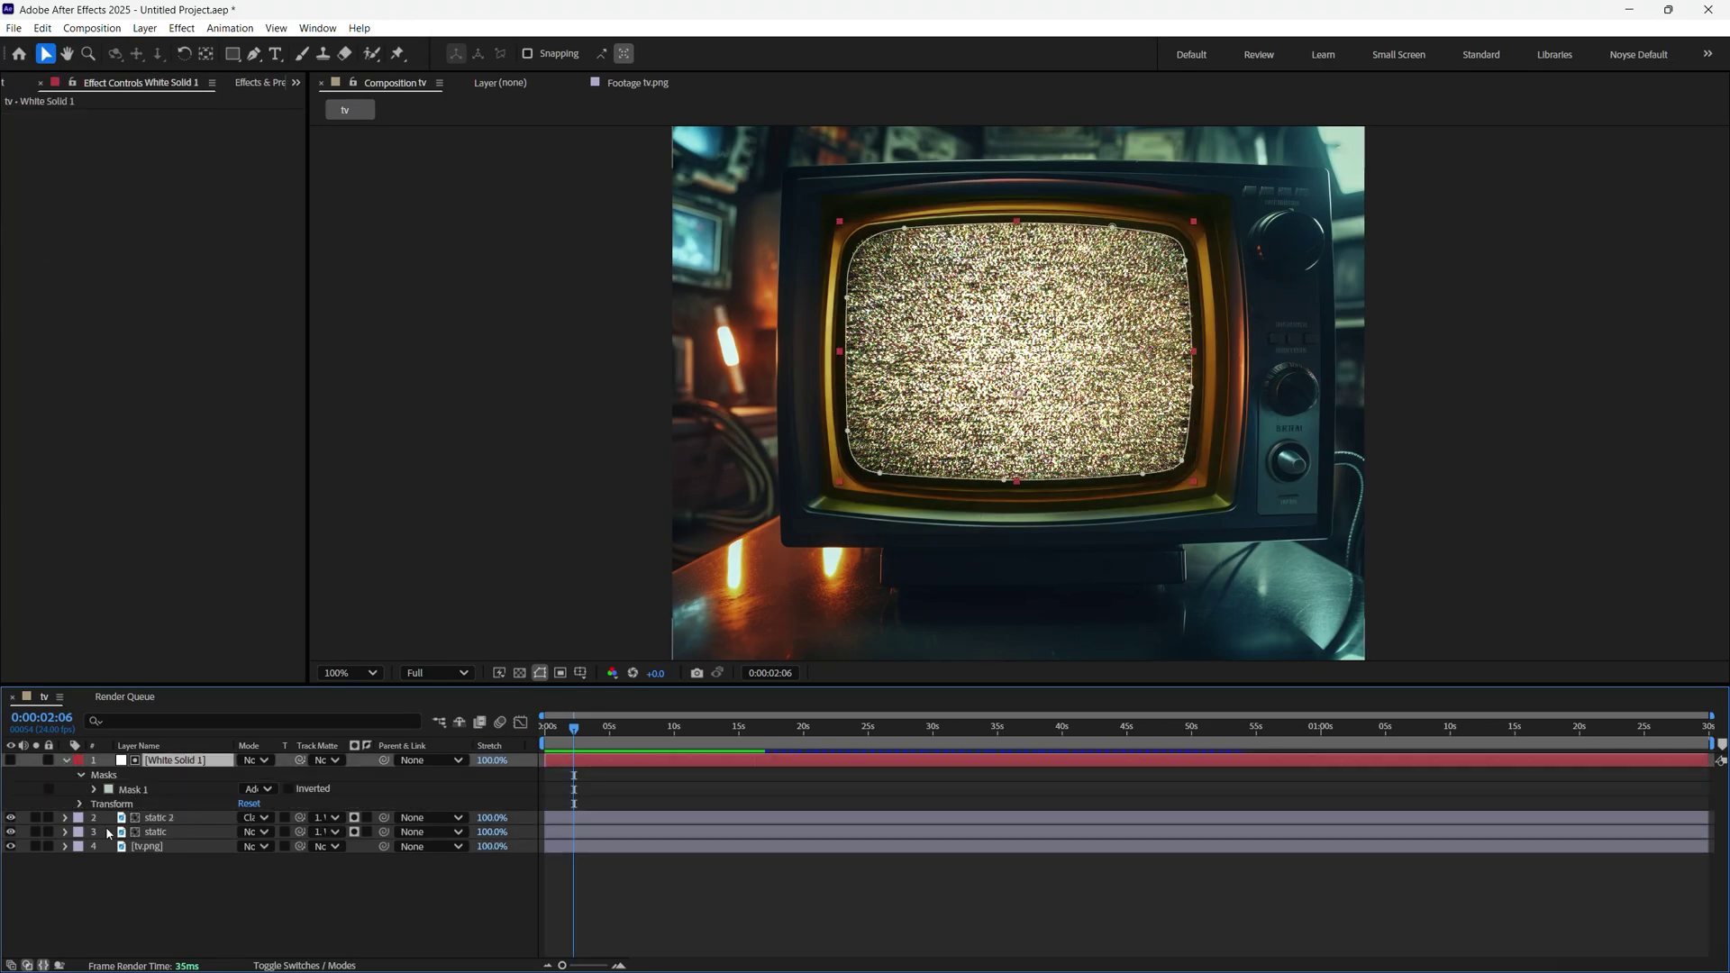
pyautogui.click(94, 789)
pyautogui.click(264, 817)
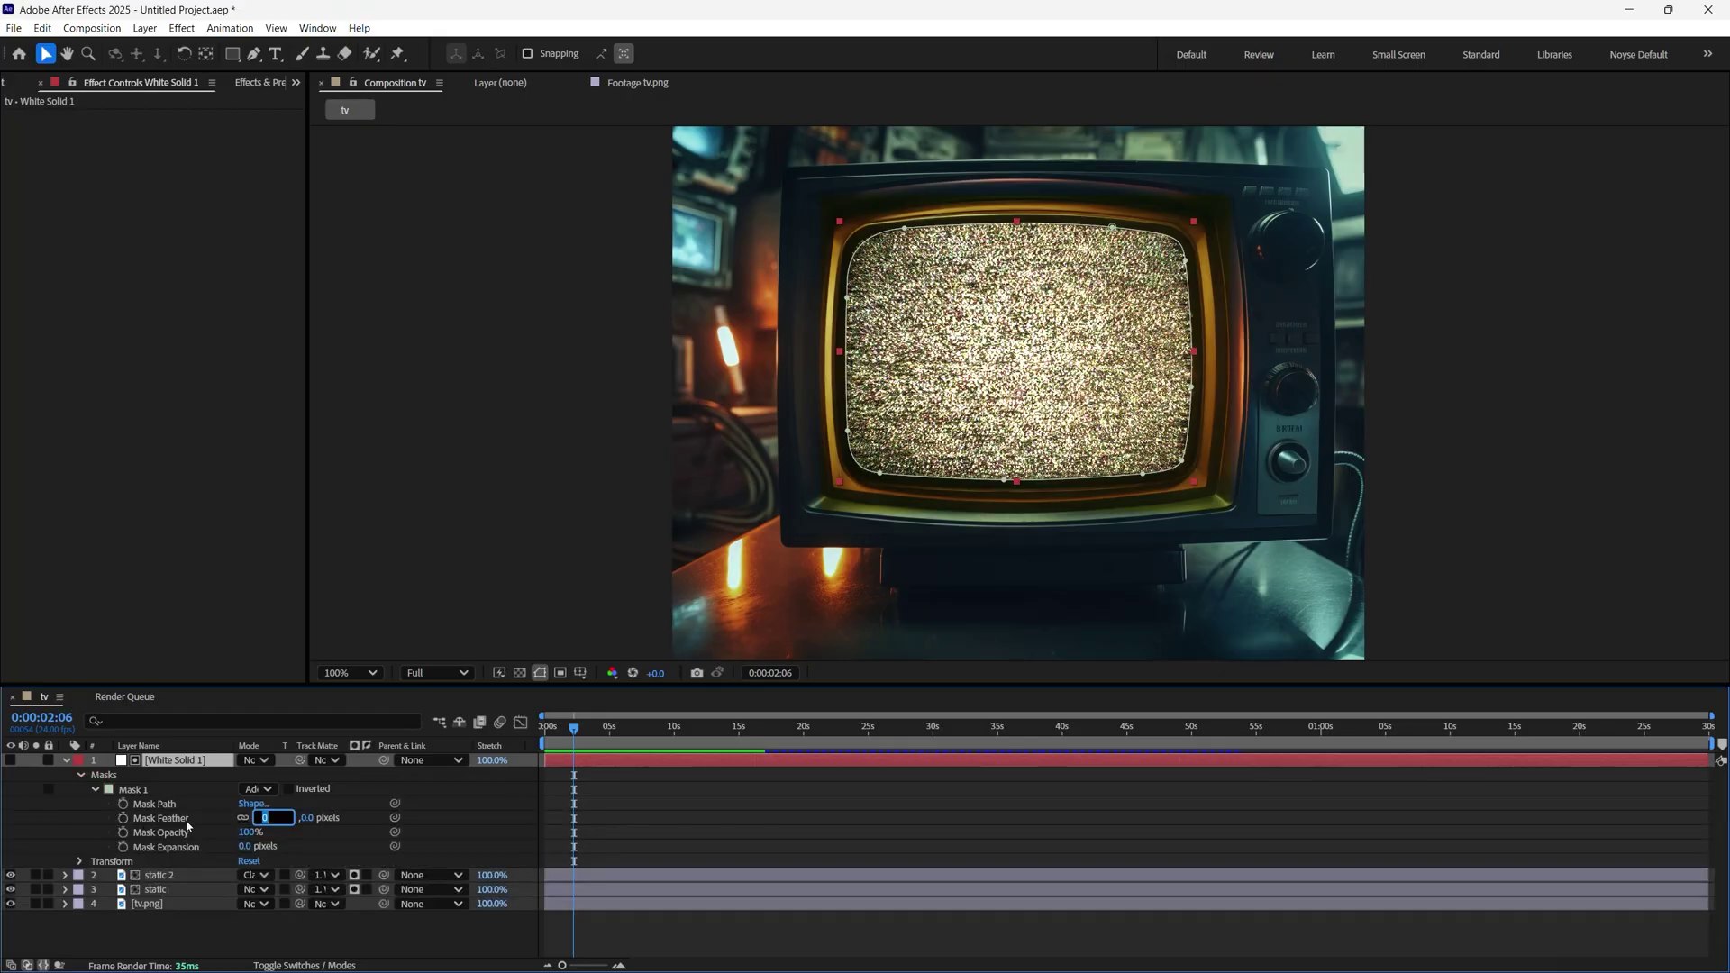
pyautogui.write('10')
pyautogui.press('Return')
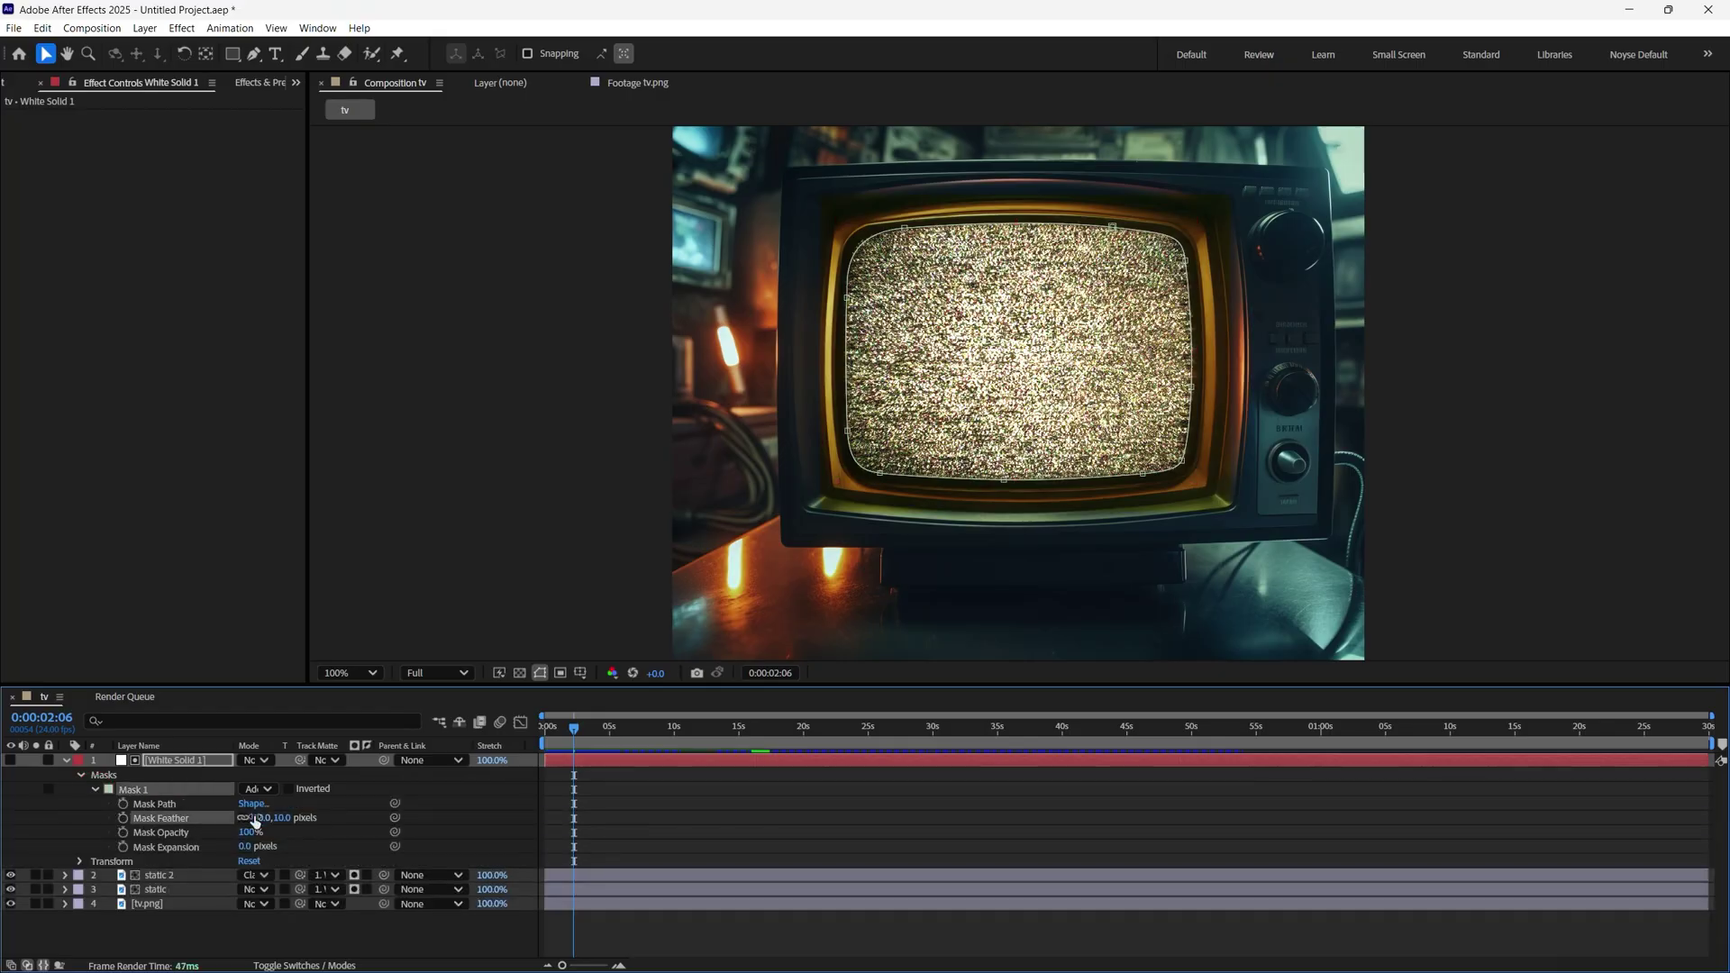
pyautogui.click(342, 932)
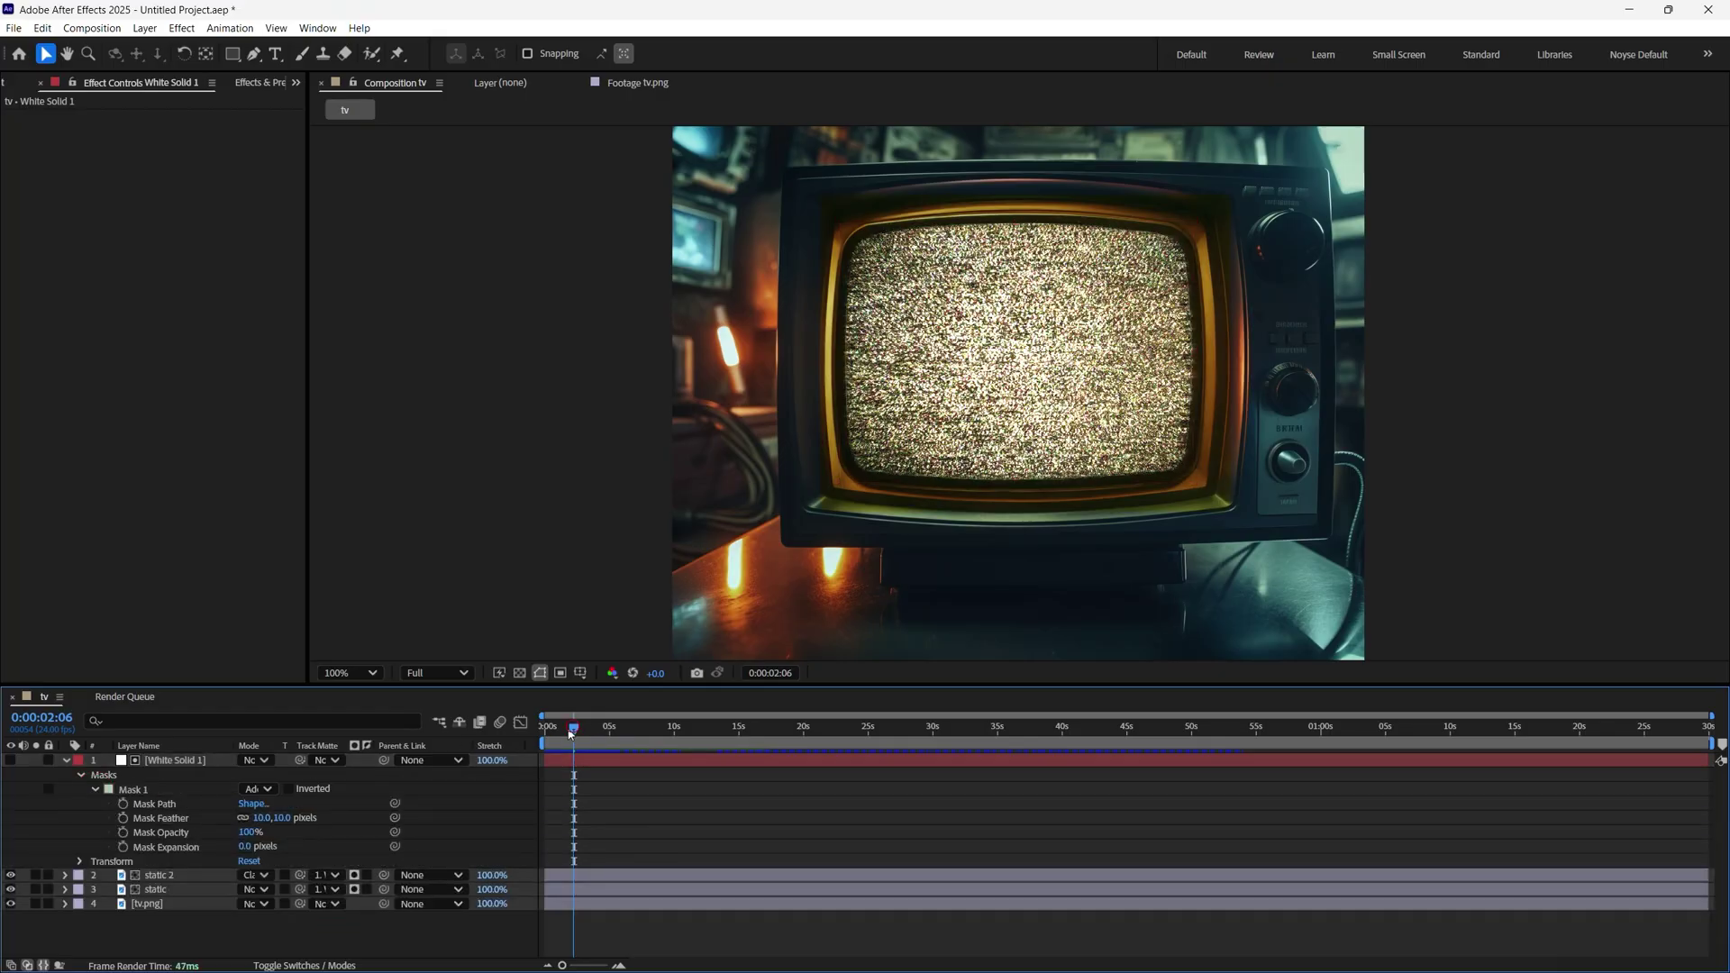
pyautogui.moveTo(570, 734); pyautogui.dragTo(545, 734)
pyautogui.press('space')
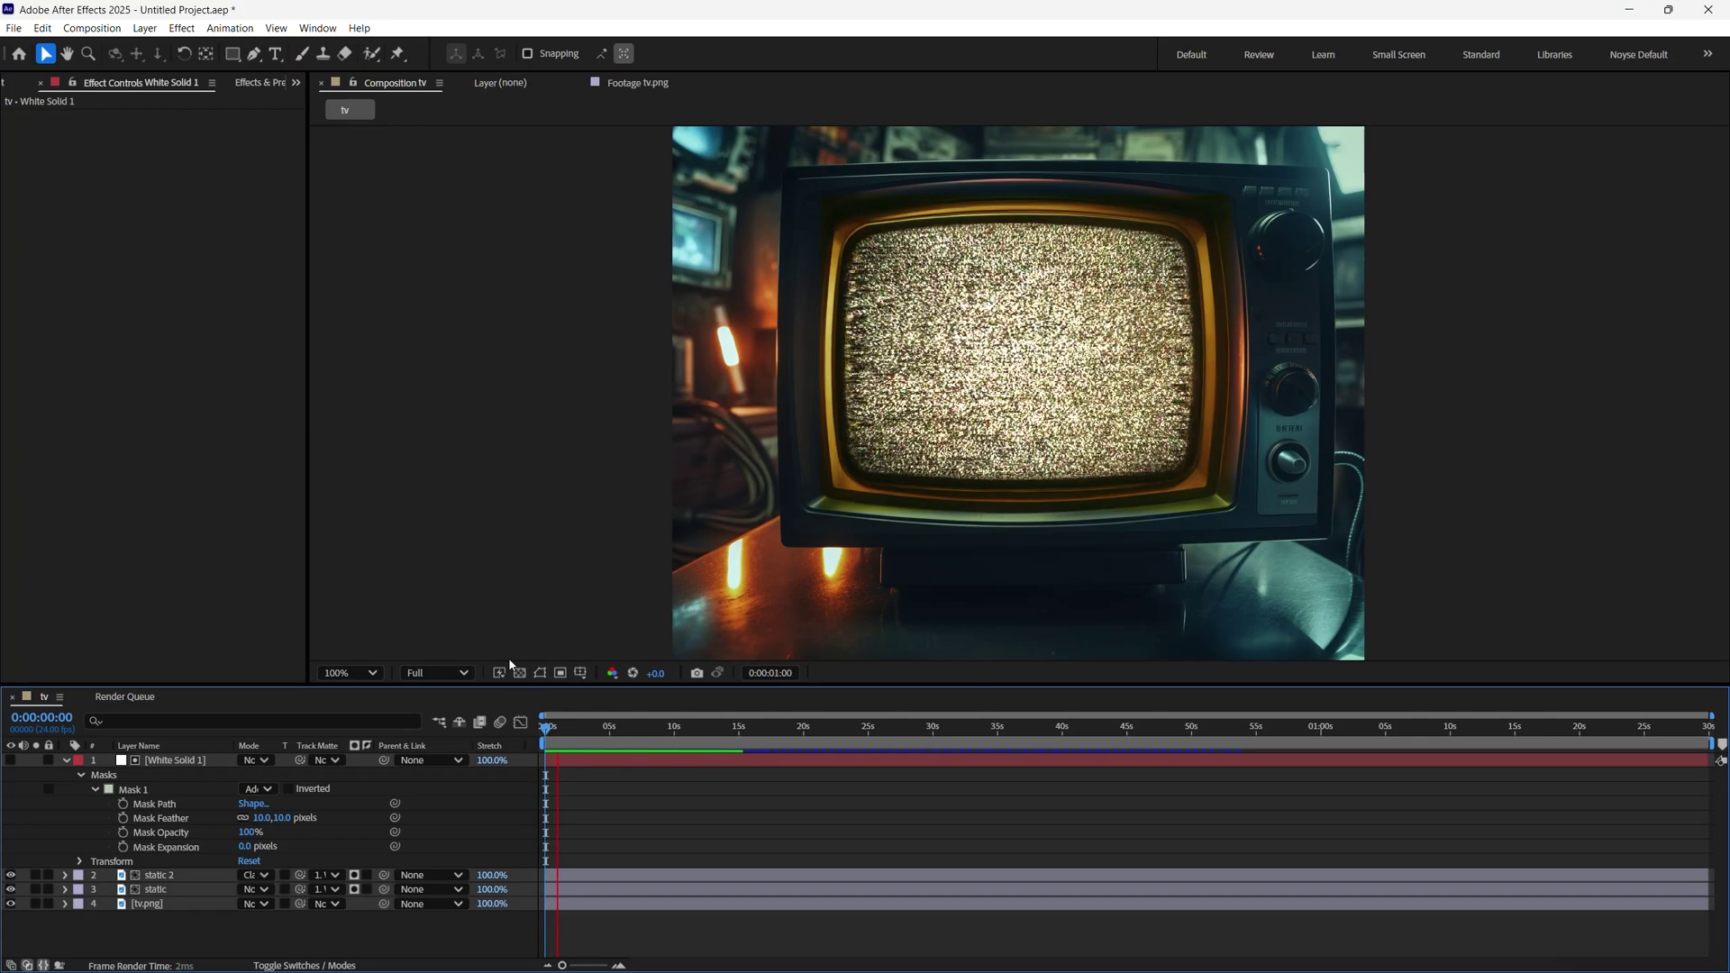
# Reduce the Mask Feather to 1 pixel and preview the result again
pyautogui.click(276, 822)
pyautogui.write('1')
pyautogui.press('Return')
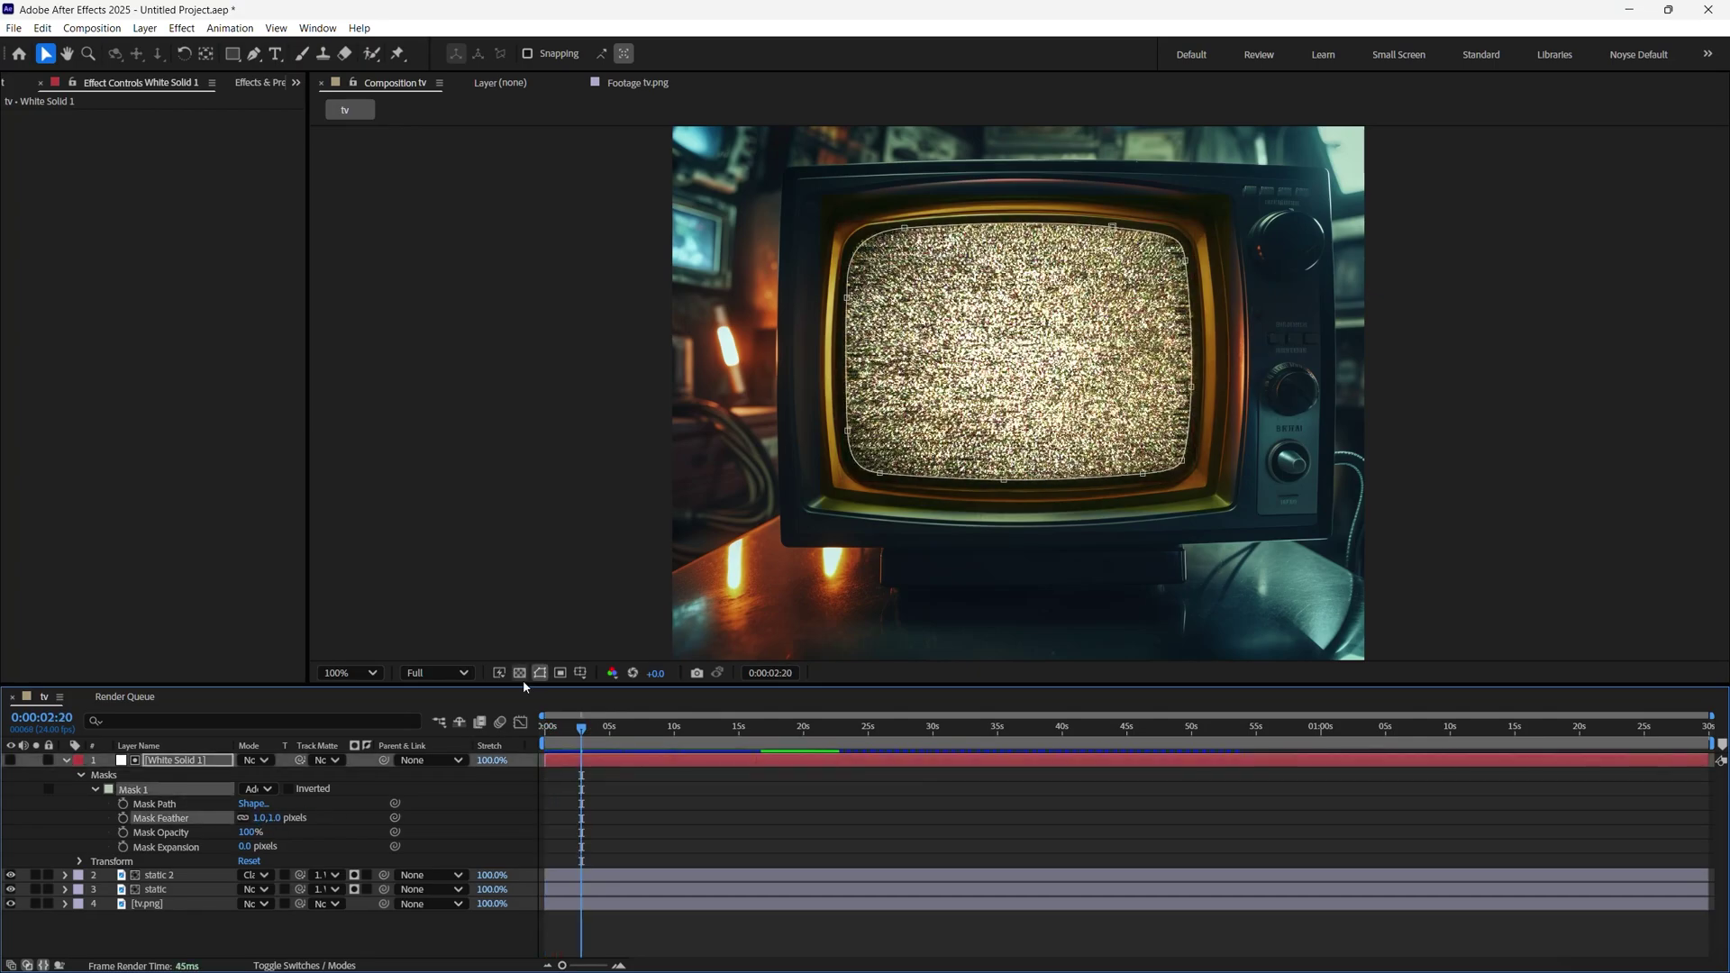
pyautogui.moveTo(579, 735); pyautogui.dragTo(545, 734)
pyautogui.press('space')
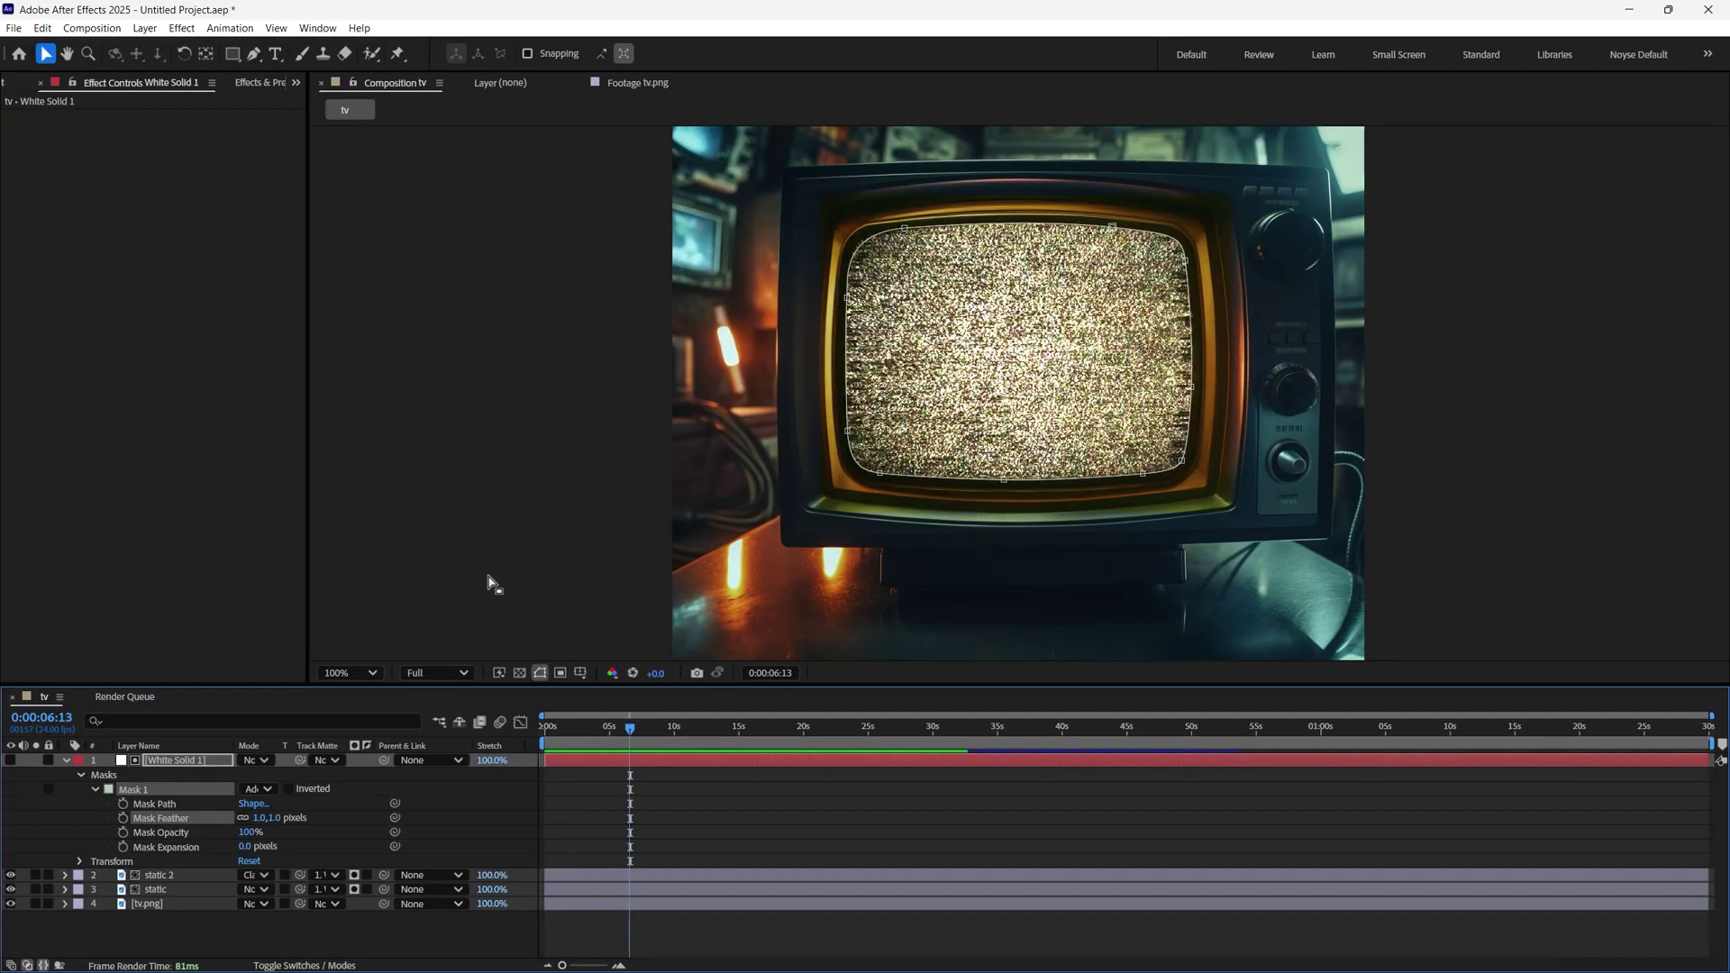
pyautogui.scroll(4, 856, 261)
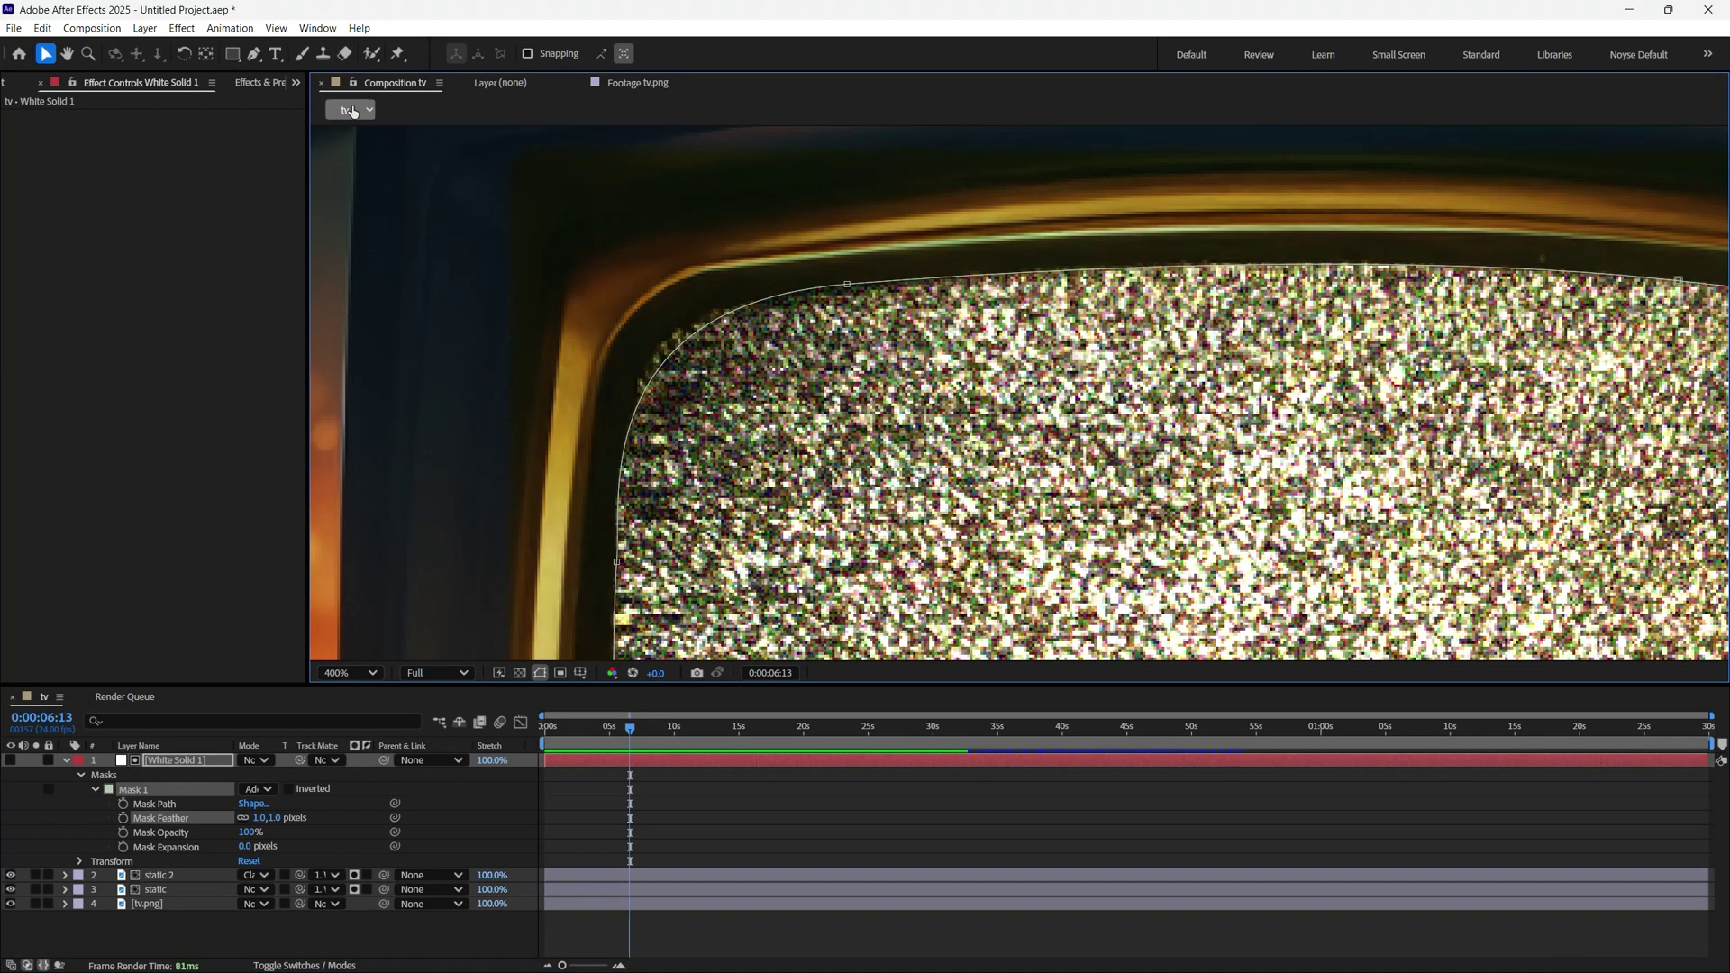
# Bend the mask's upper-left Bezier handles to the TV screen's curve, return to 100%, and preview
pyautogui.click(255, 54)
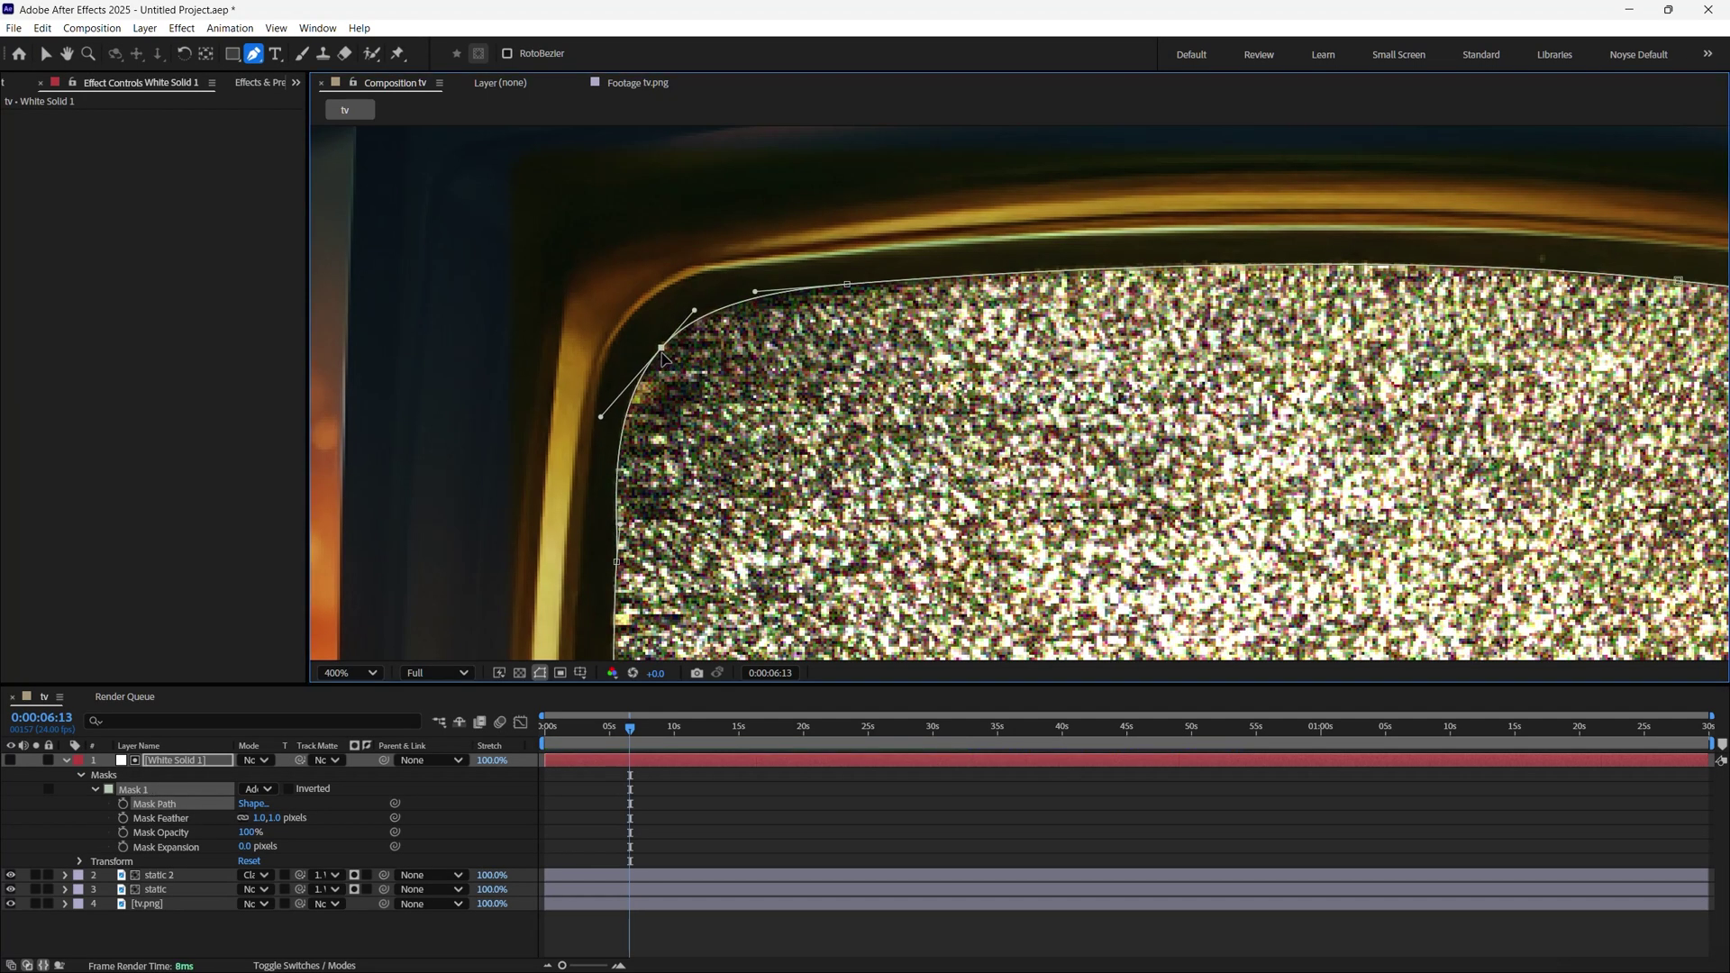
pyautogui.moveTo(617, 562); pyautogui.dragTo(613, 571)
pyautogui.click(349, 673)
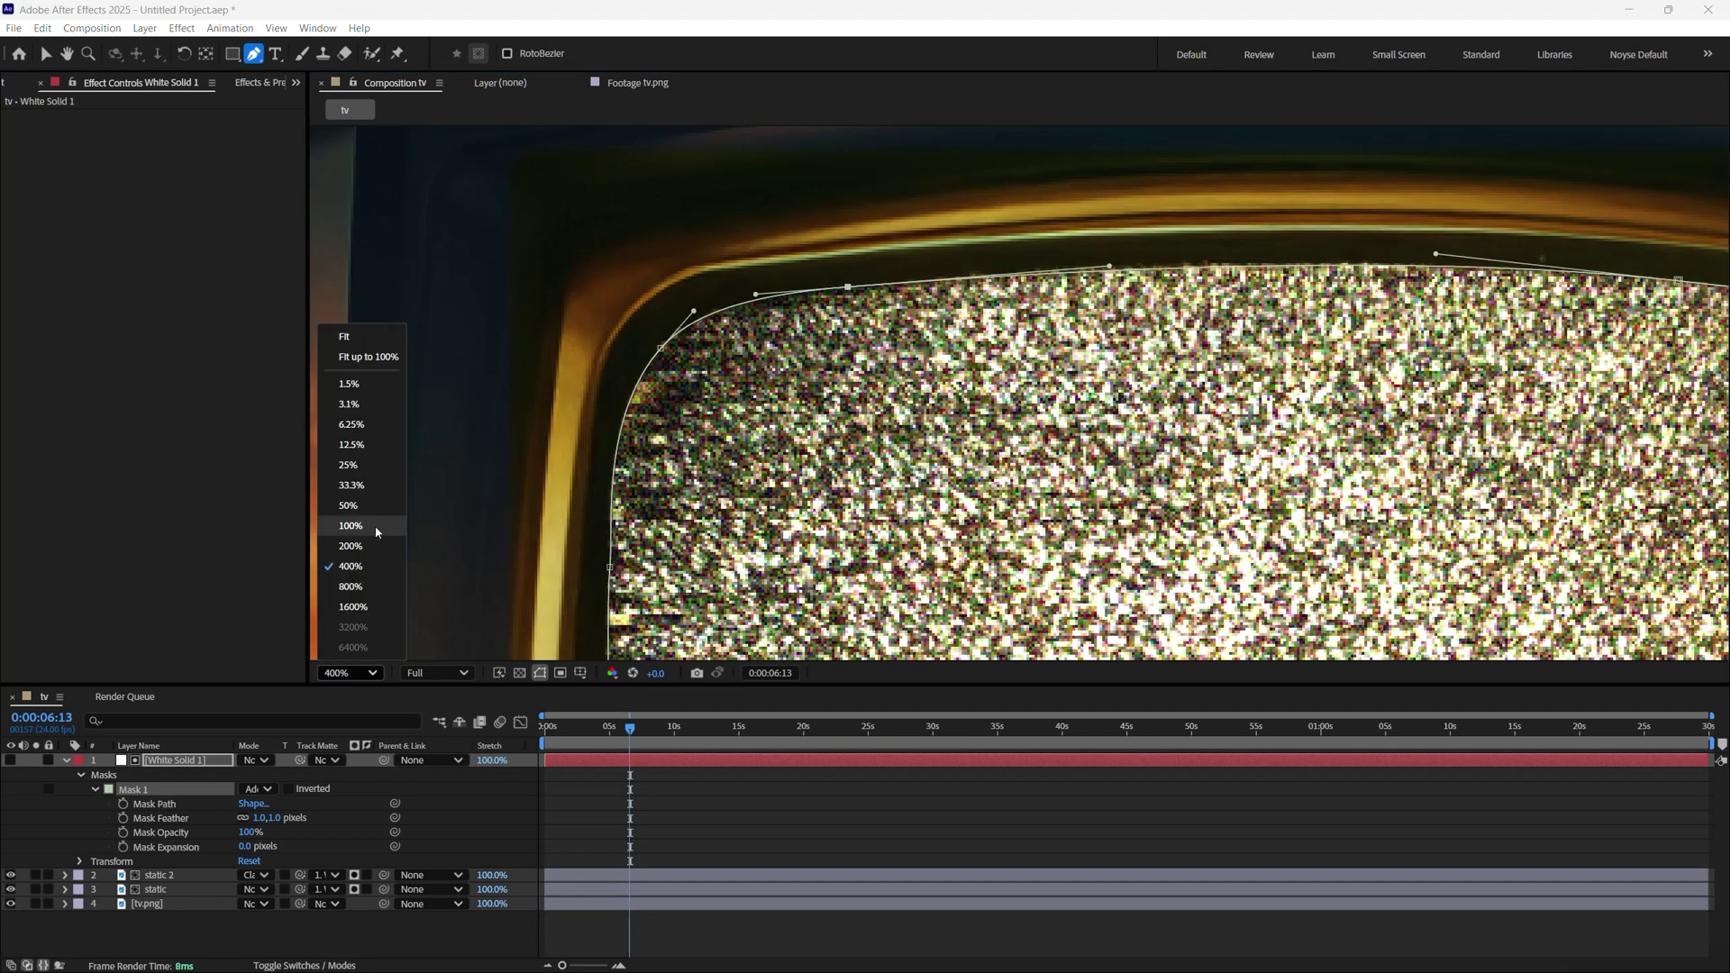
pyautogui.click(374, 526)
pyautogui.moveTo(629, 730); pyautogui.dragTo(545, 730)
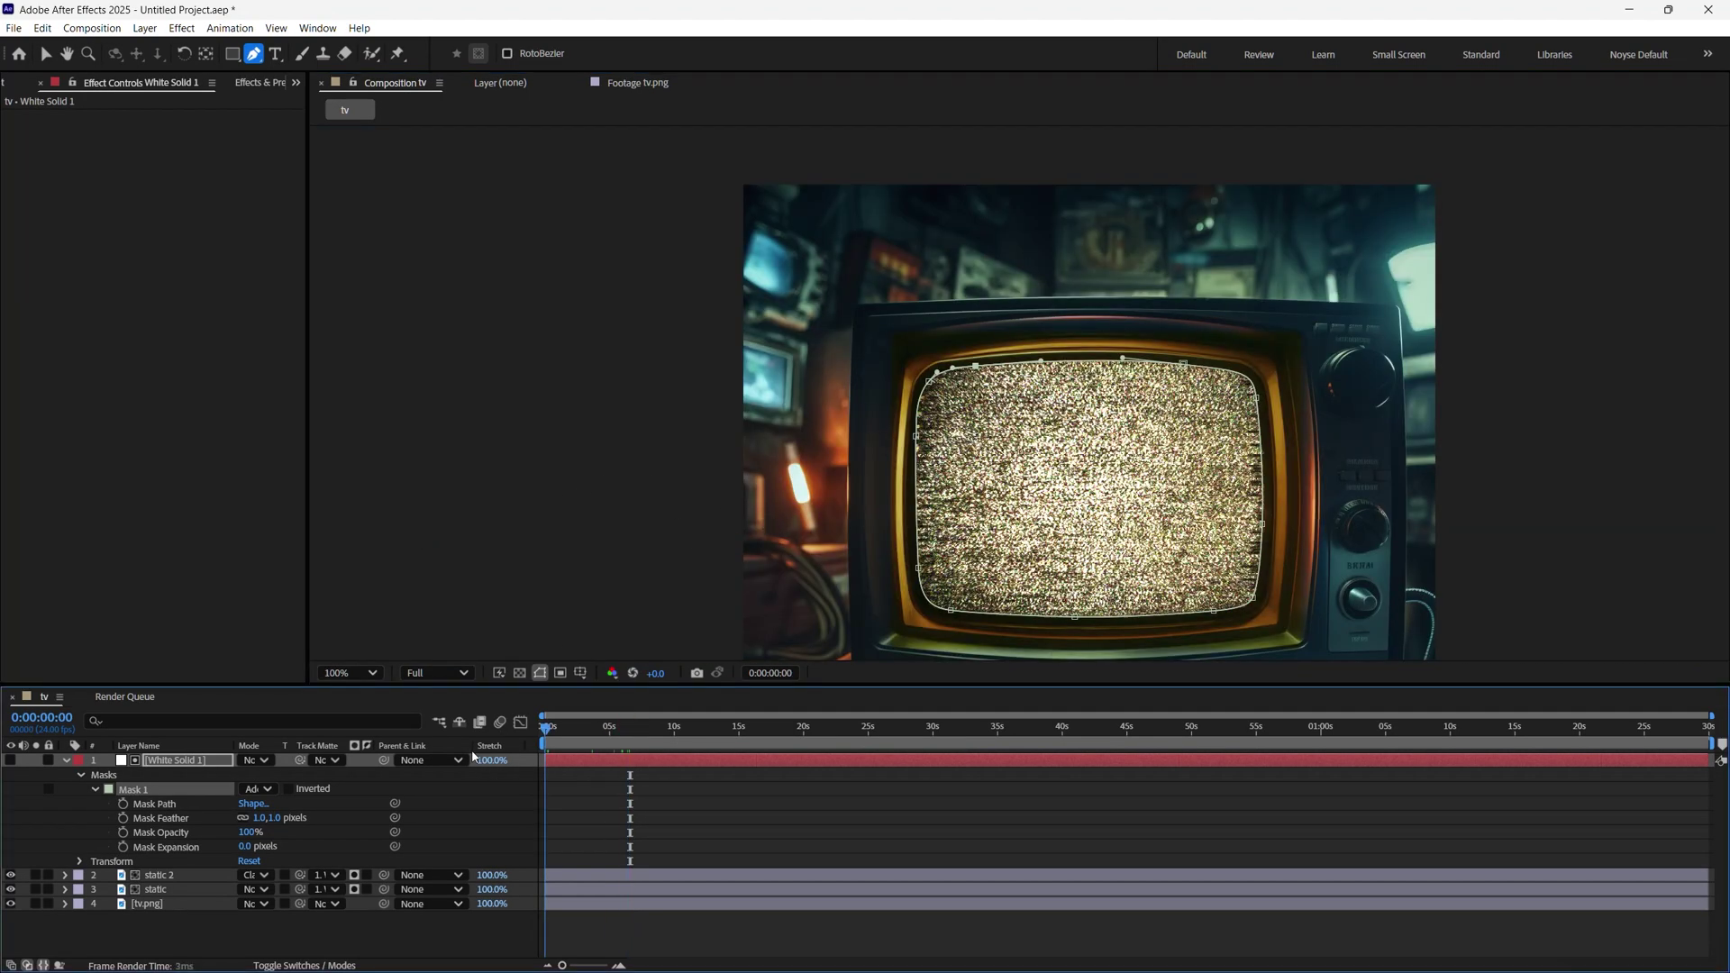
pyautogui.press('space')
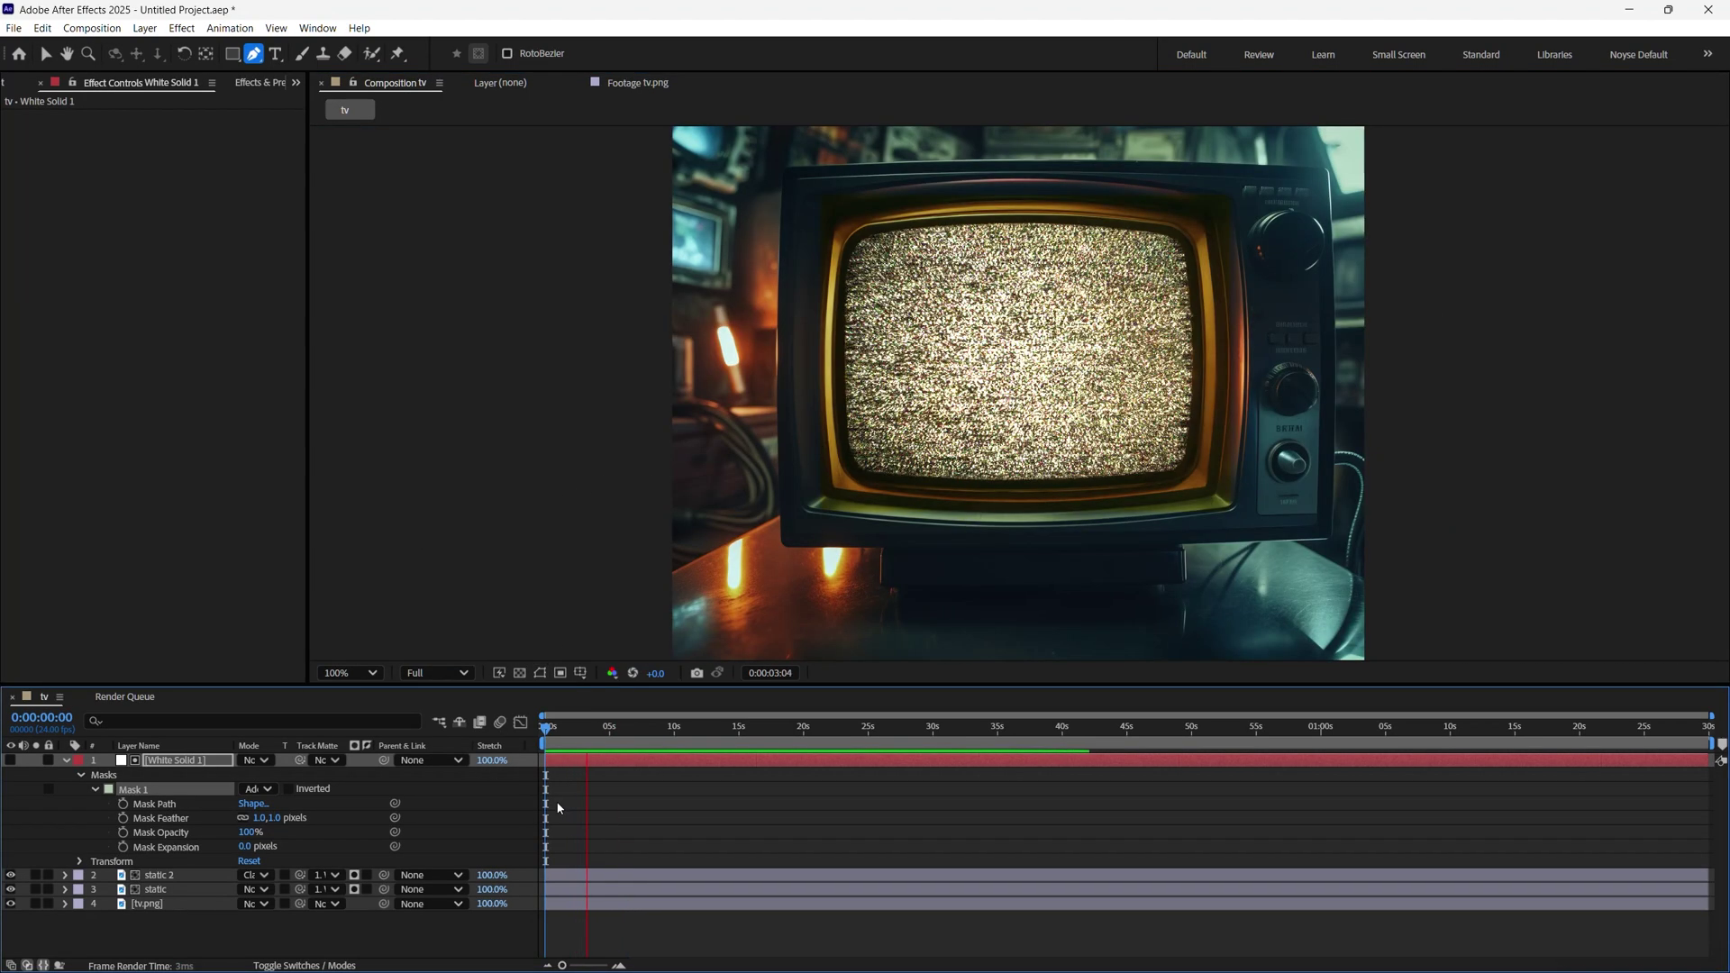